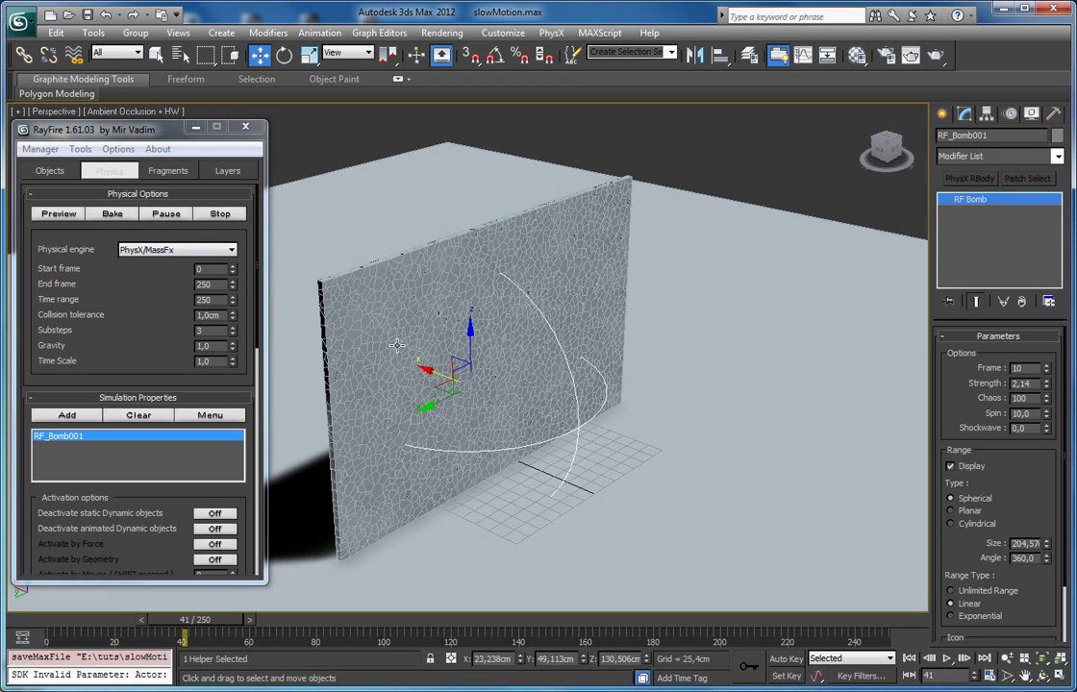
Inspect the fractured wall and the bomb with edged faces toggled, and window-select all the wall fragments from the side.
middle_click_drag(408, 344, 481, 351)
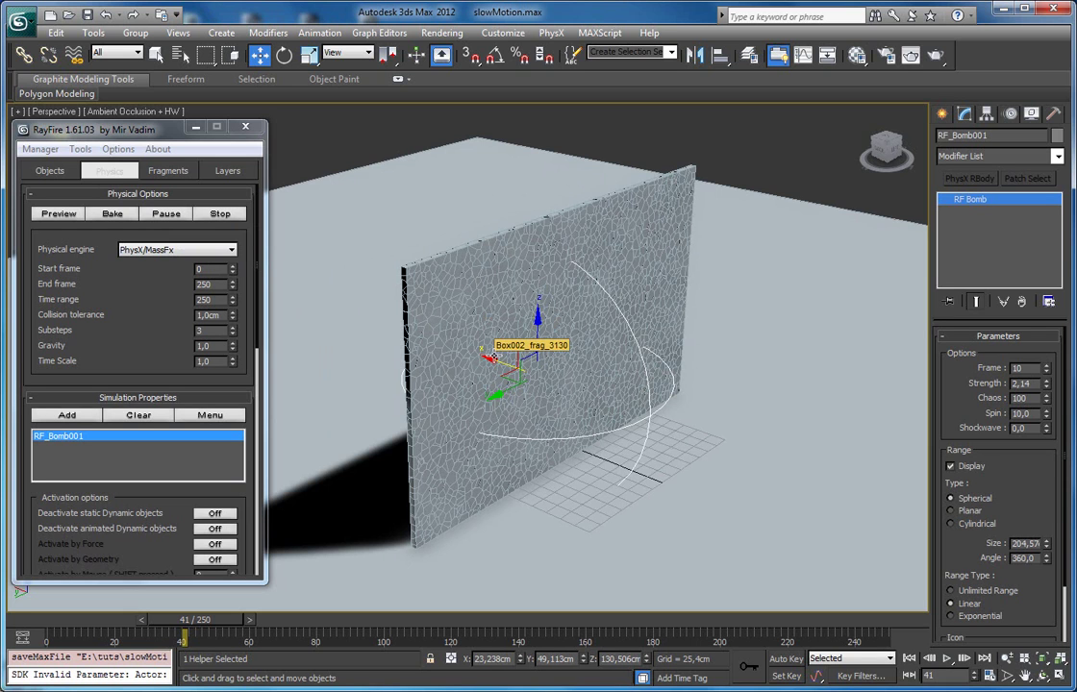
middle_click_drag(423, 314, 499, 350, "alt")
middle_click_drag(499, 351, 531, 358)
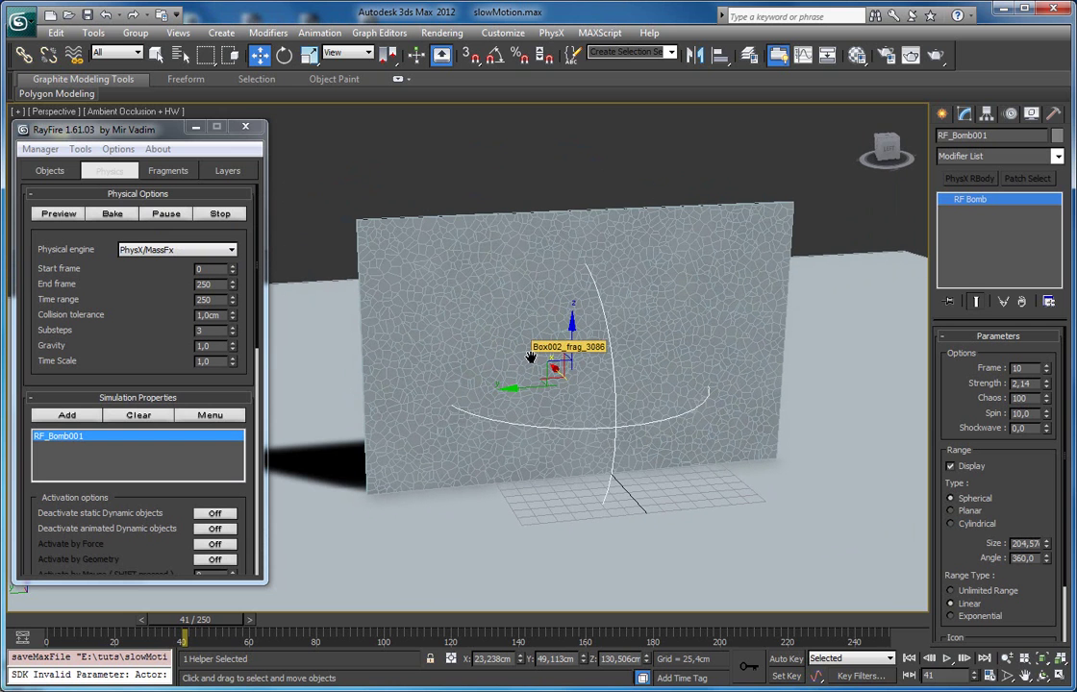
middle_click_drag(492, 377, 518, 370, "alt")
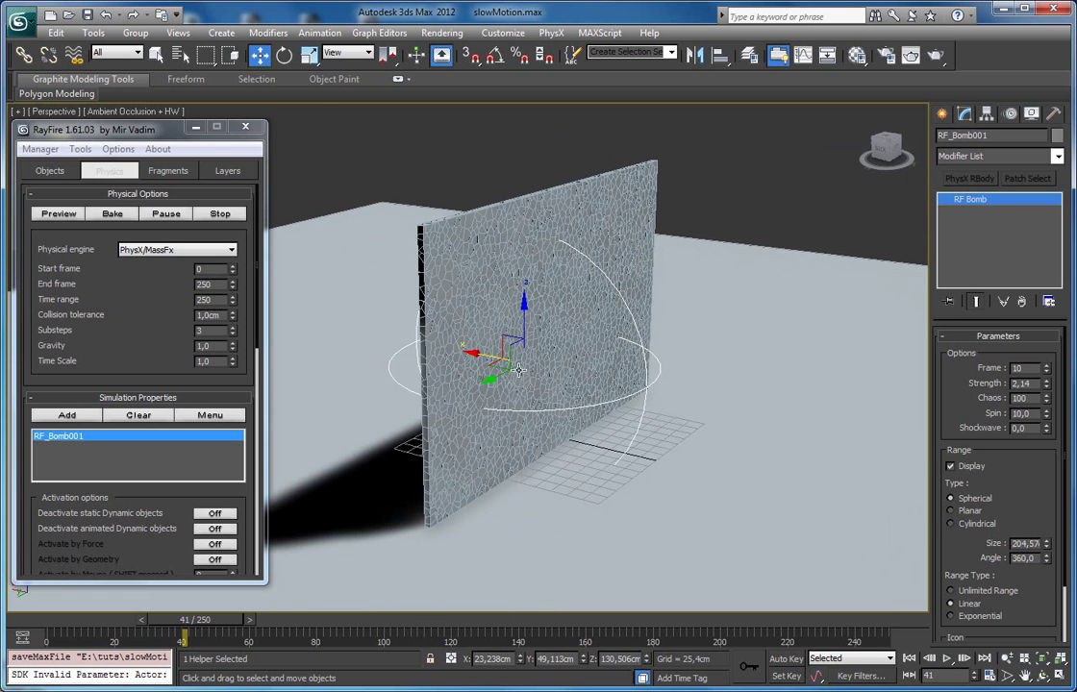
left_click(483, 273)
key("F4")
key("F4")
key("F4")
middle_click_drag(478, 280, 555, 269, "alt")
left_click_drag(534, 98, 476, 556)
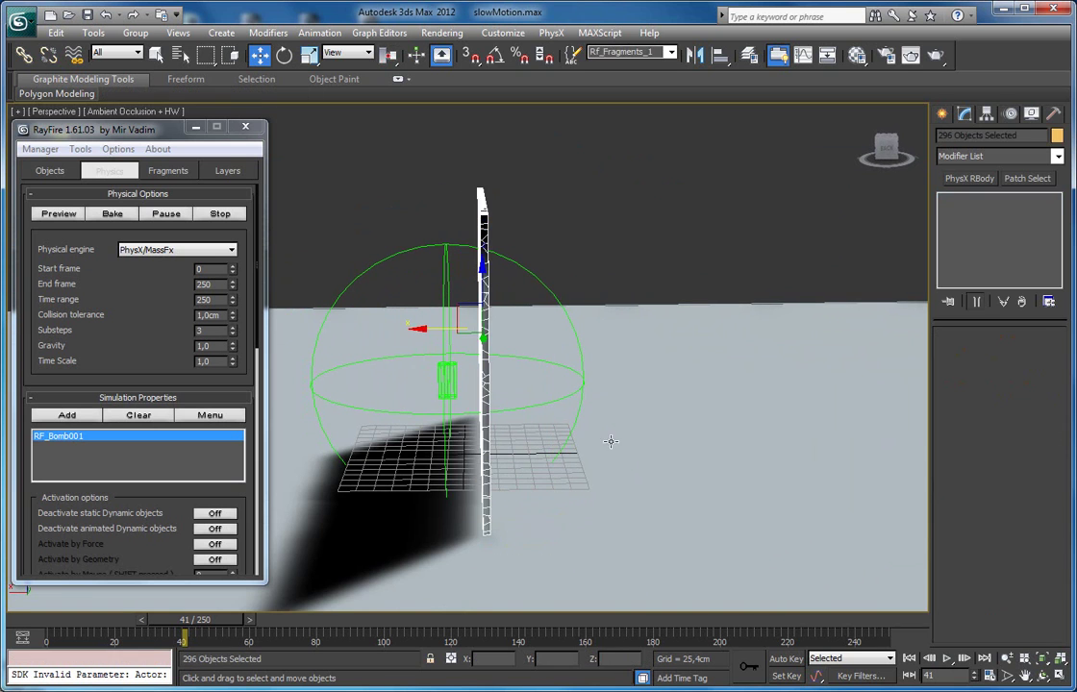
Select the uppermost band of wall fragments and move it up about 26.5 cm along Z.
middle_click_drag(802, 240, 525, 260, "alt")
left_click(525, 133)
mouse_move(538, 207)
middle_mouse_down("alt")
mouse_move(548, 250)
mouse_move(536, 214)
middle_mouse_up("alt")
left_click_drag(340, 288, 798, 356)
left_click_drag(556, 348, 559, 310)
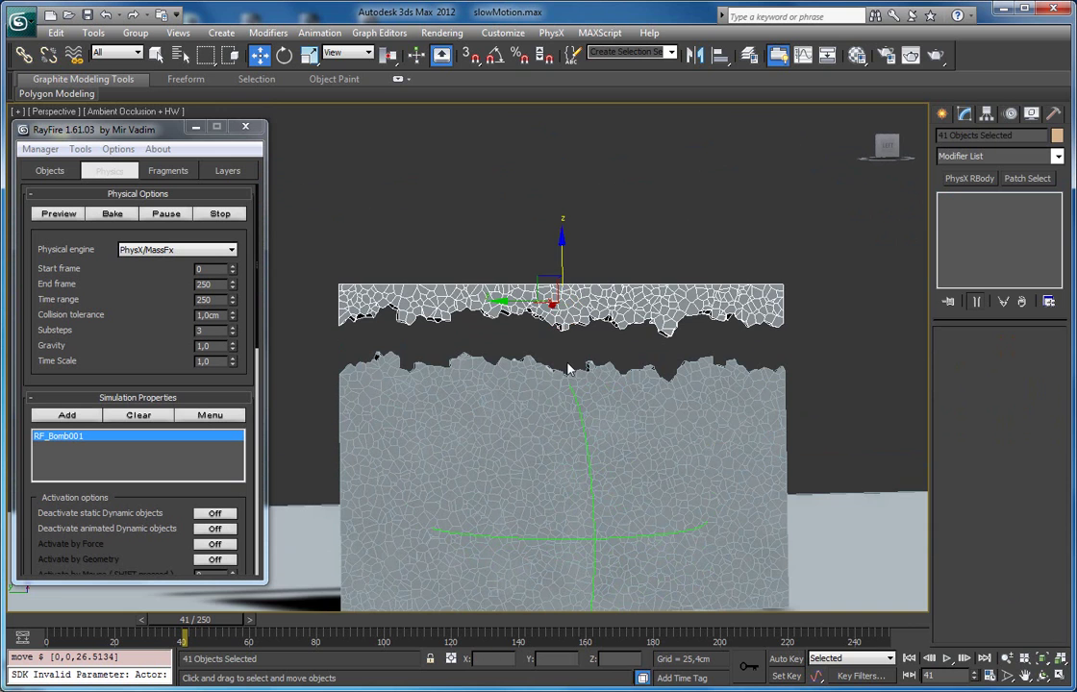
Select individual fragments along the wall's torn edge and try to move one upward.
scroll(571, 366, "up", 3)
left_click(519, 379)
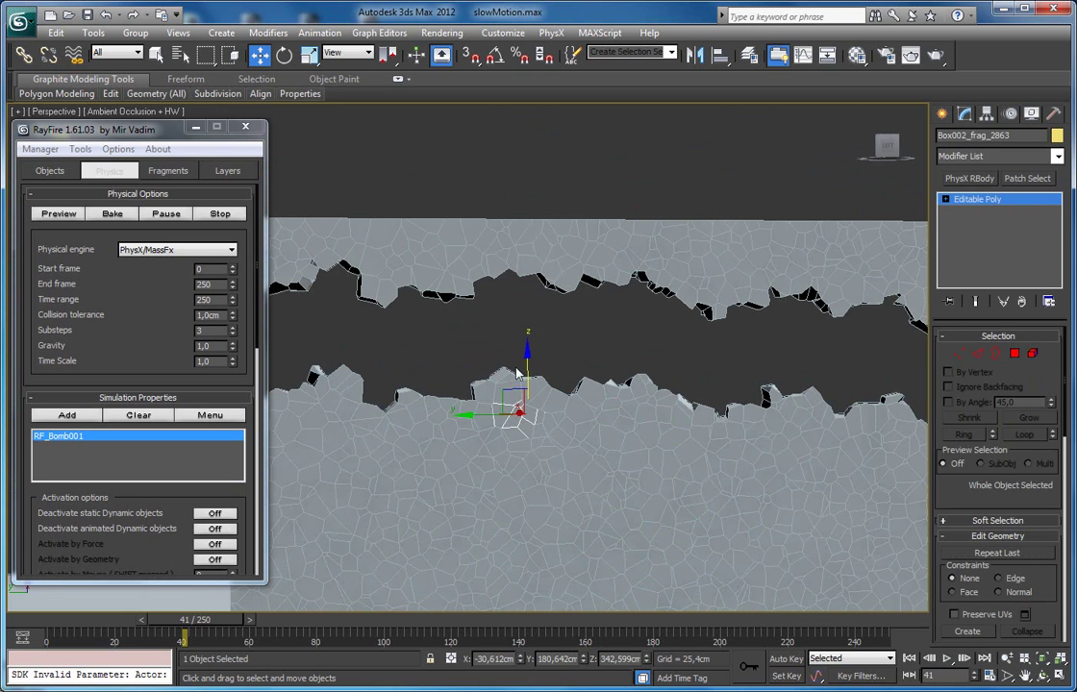
left_click(521, 351)
left_click(511, 374)
left_click_drag(527, 348, 531, 306)
mouse_move(496, 385)
left_mouse_down()
mouse_move(496, 358)
mouse_move(496, 377)
left_mouse_up()
Undo the fragment moves and selections so the wall is whole again.
key("ctrl+z")
key("ctrl+z")
key("ctrl+z")
key("ctrl+z")
key("ctrl+z")
key("ctrl+z")
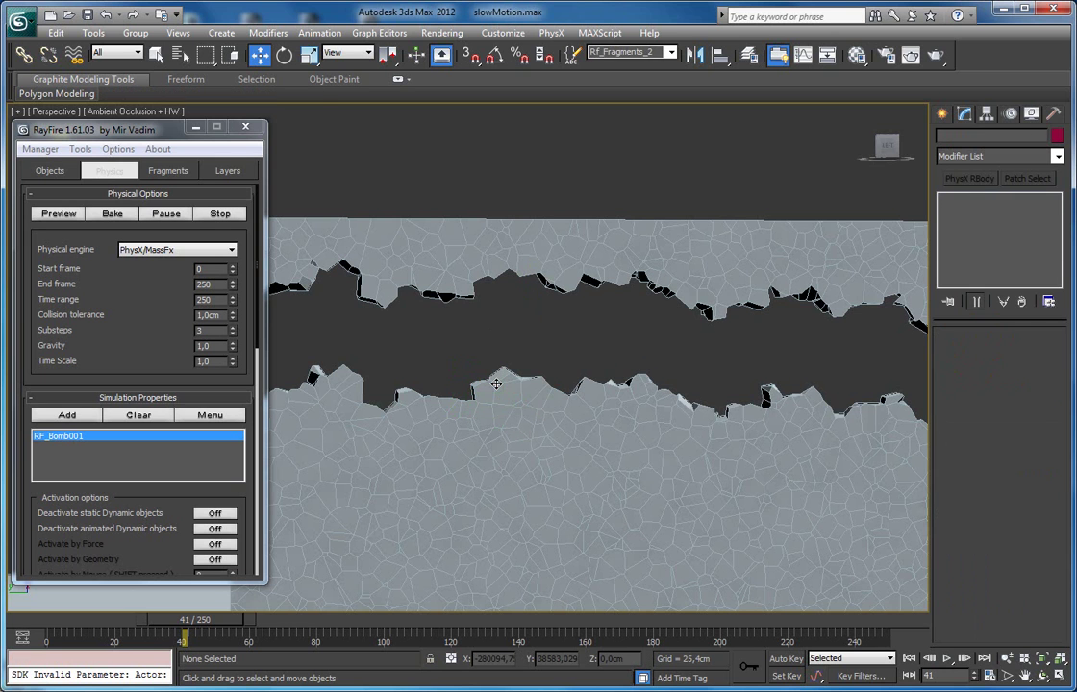
key("ctrl+z")
key("ctrl+z")
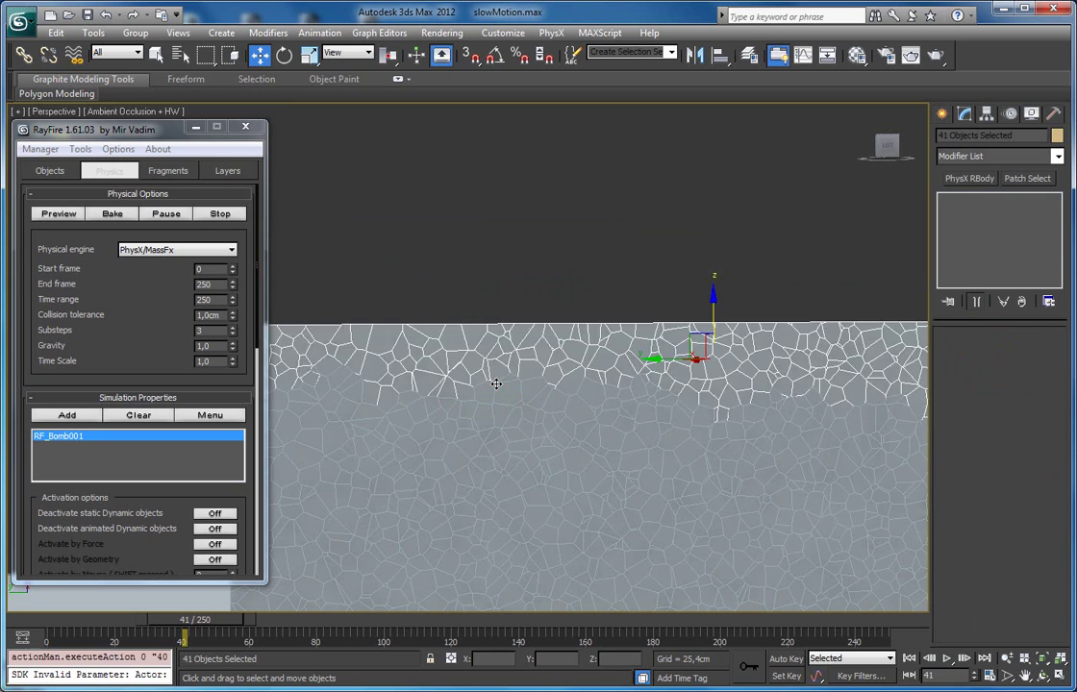
Review the RayFire fragmentation type, iterations and amount of clusters used for the wall.
left_click(165, 171)
middle_click_drag(443, 333, 567, 326, "alt")
double_click(133, 268)
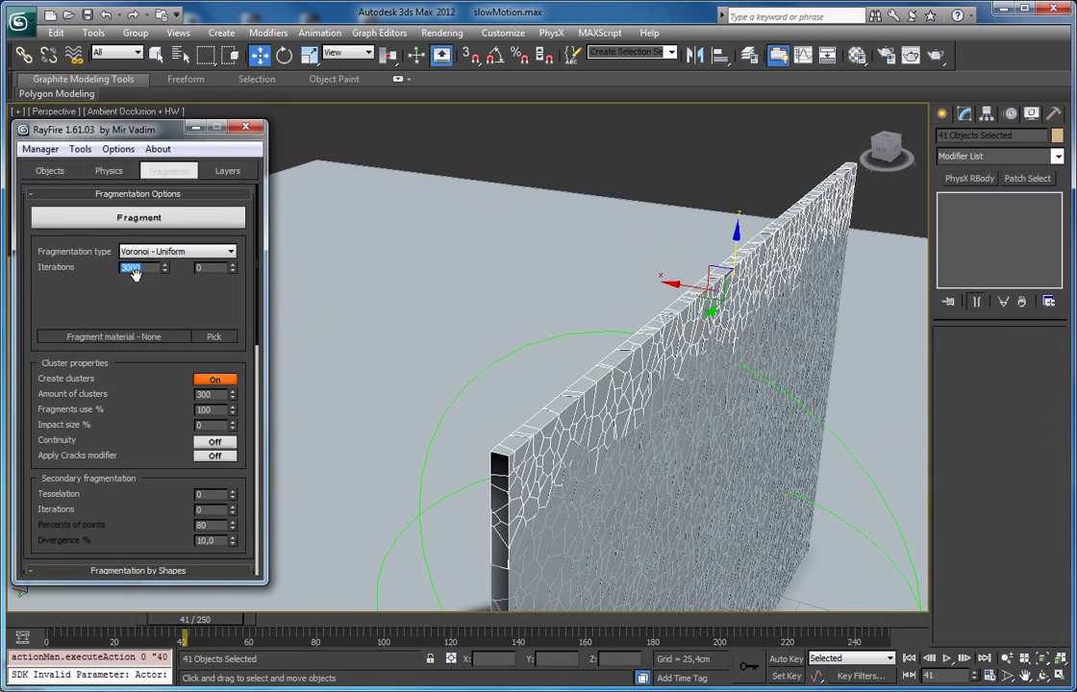
scroll(134, 274, "down", 1)
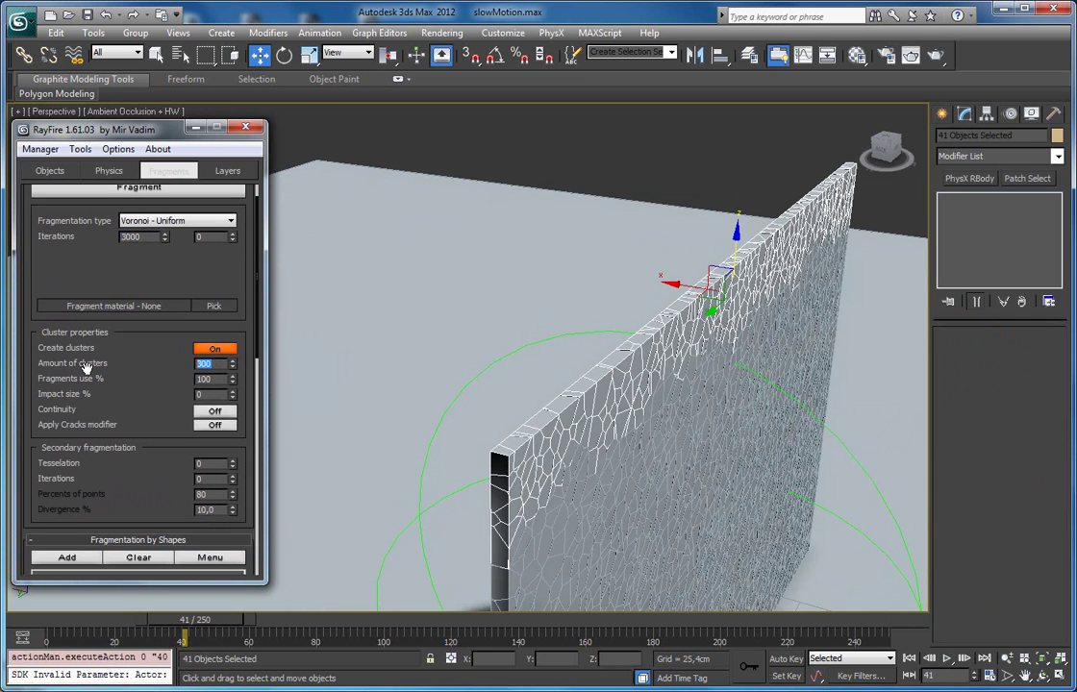
middle_click_drag(627, 388, 610, 417, "alt")
scroll(568, 368, "down", 4)
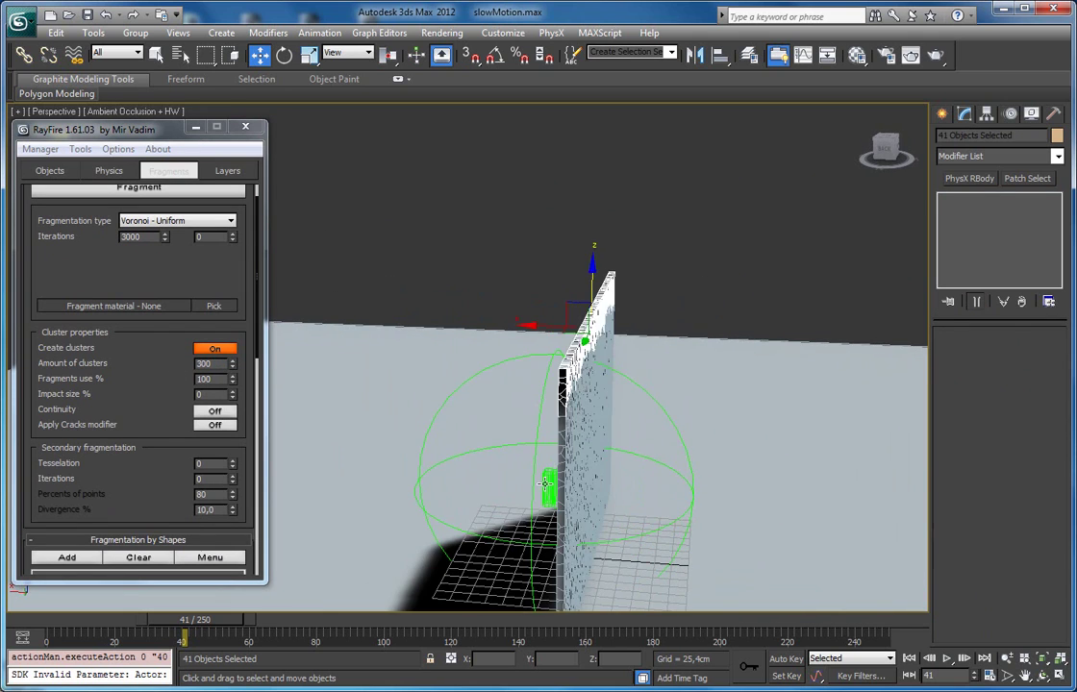
Select RF_Bomb001 behind the wall and check its entry in the RayFire simulation properties.
left_click(549, 487)
middle_click_drag(550, 488, 563, 448, "alt")
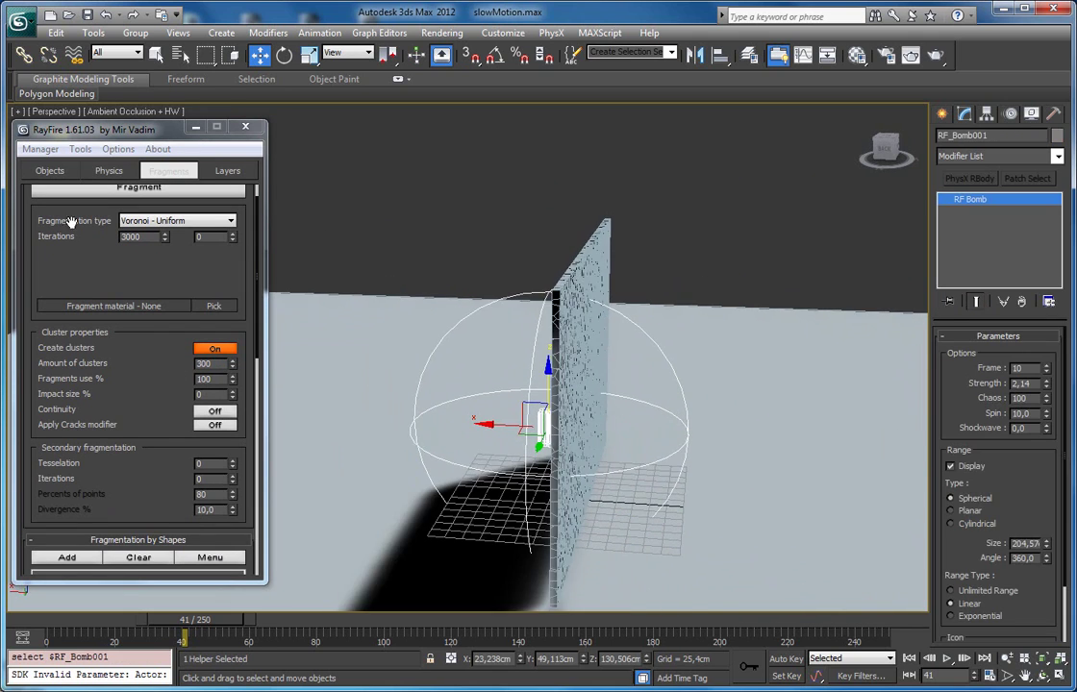
left_click(109, 170)
scroll(89, 306, "down", 2)
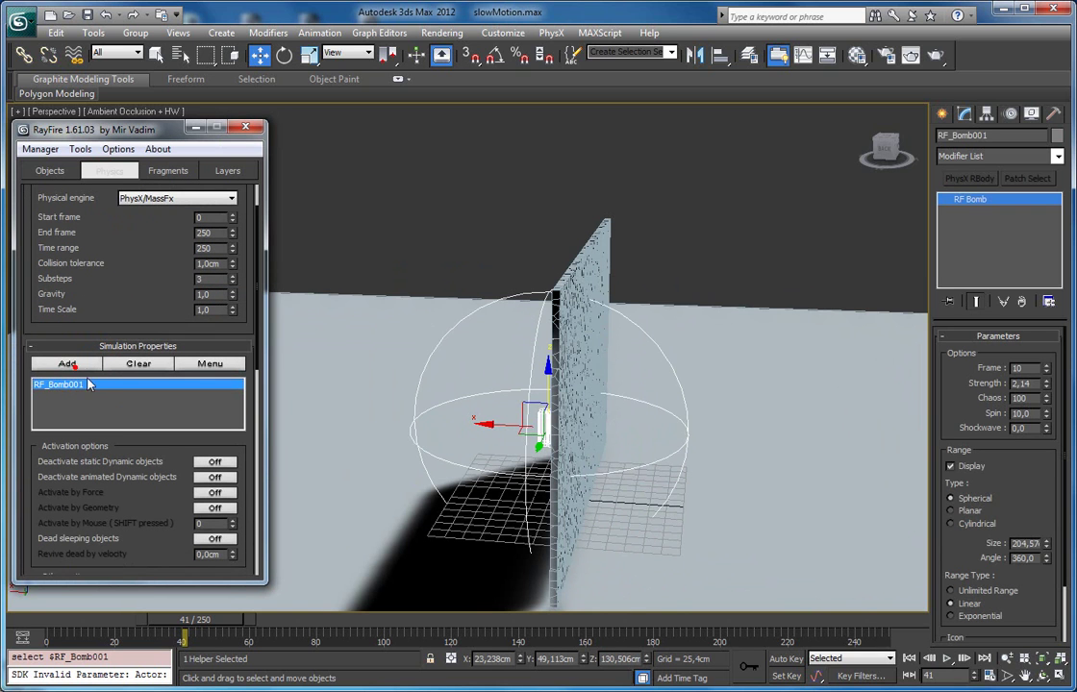
middle_click_drag(601, 420, 562, 365, "alt")
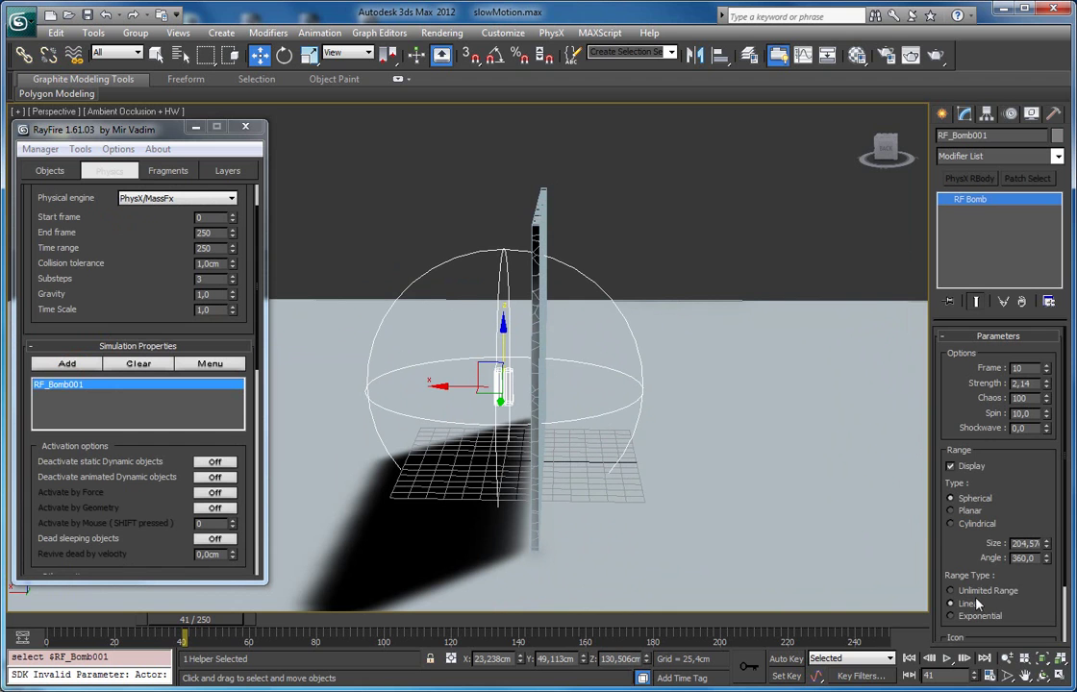
Try to adjust the bomb's range size, then undo the change.
left_click_drag(1045, 546, 1045, 547)
key("ctrl+z")
middle_click_drag(752, 427, 663, 427, "alt")
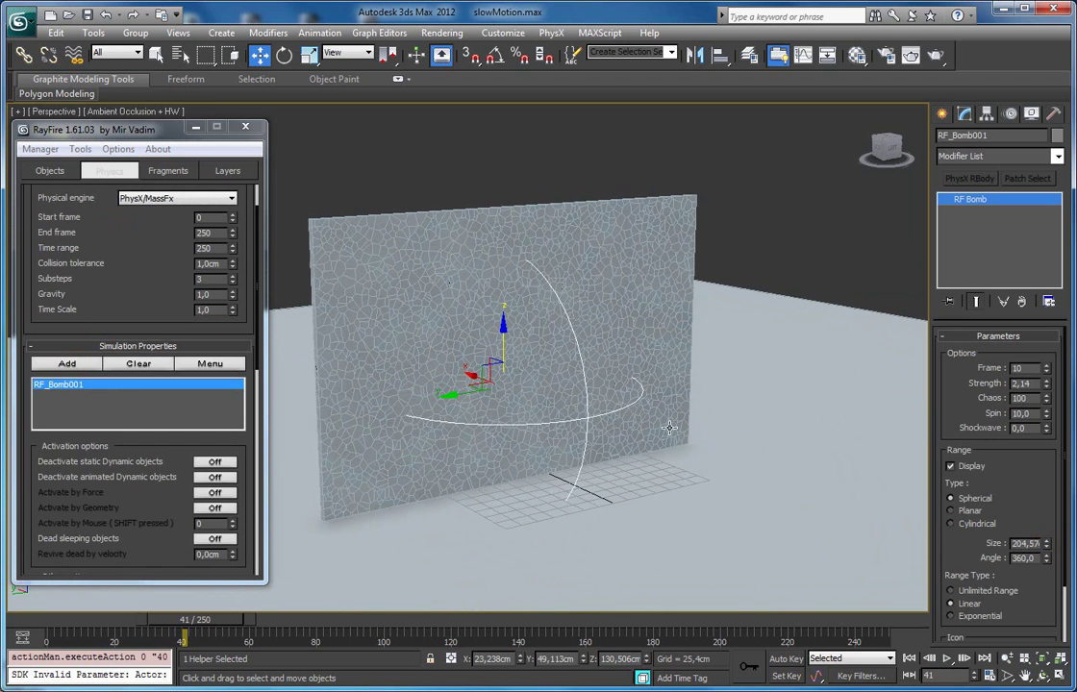
Check the dynamic and static object lists with their materials, and review the physical options.
left_click(43, 173)
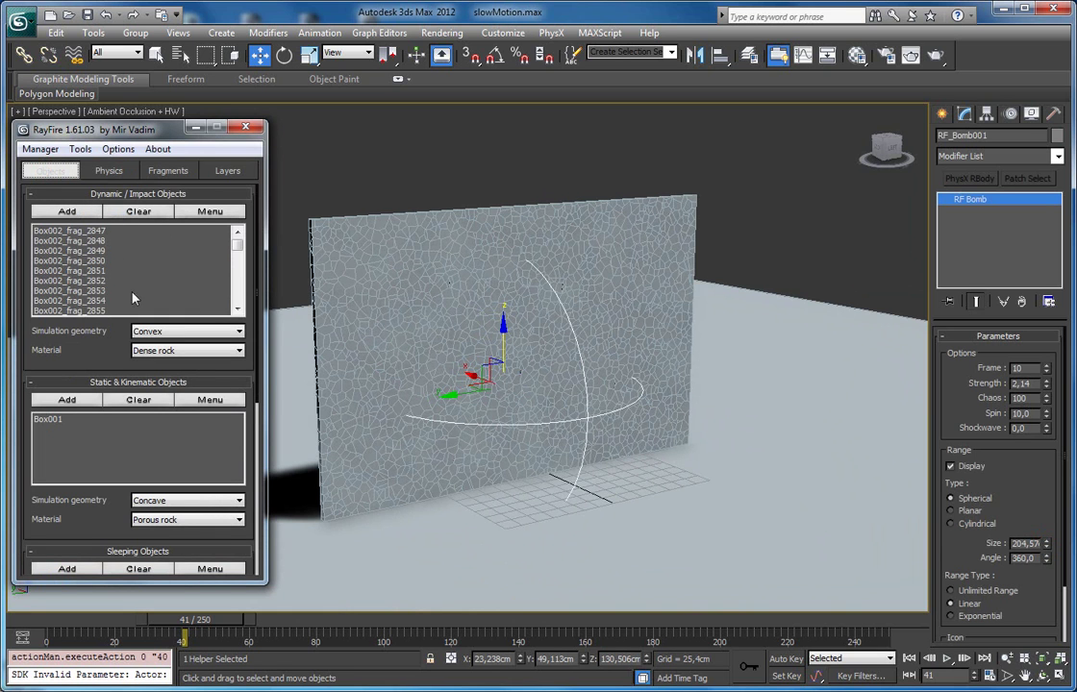
middle_click_drag(406, 304, 327, 289, "alt")
left_click(106, 171)
left_click_drag(83, 221, 84, 267)
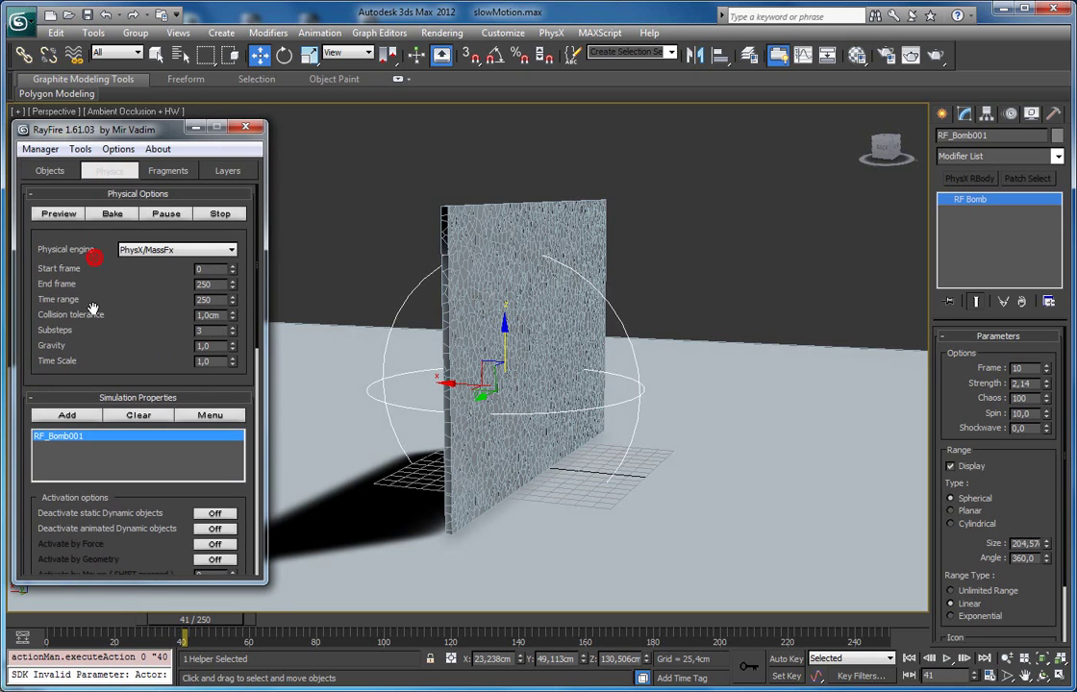
Preview the wall explosion simulation, watch the clusters from another angle, and cancel the preview.
left_click(59, 213)
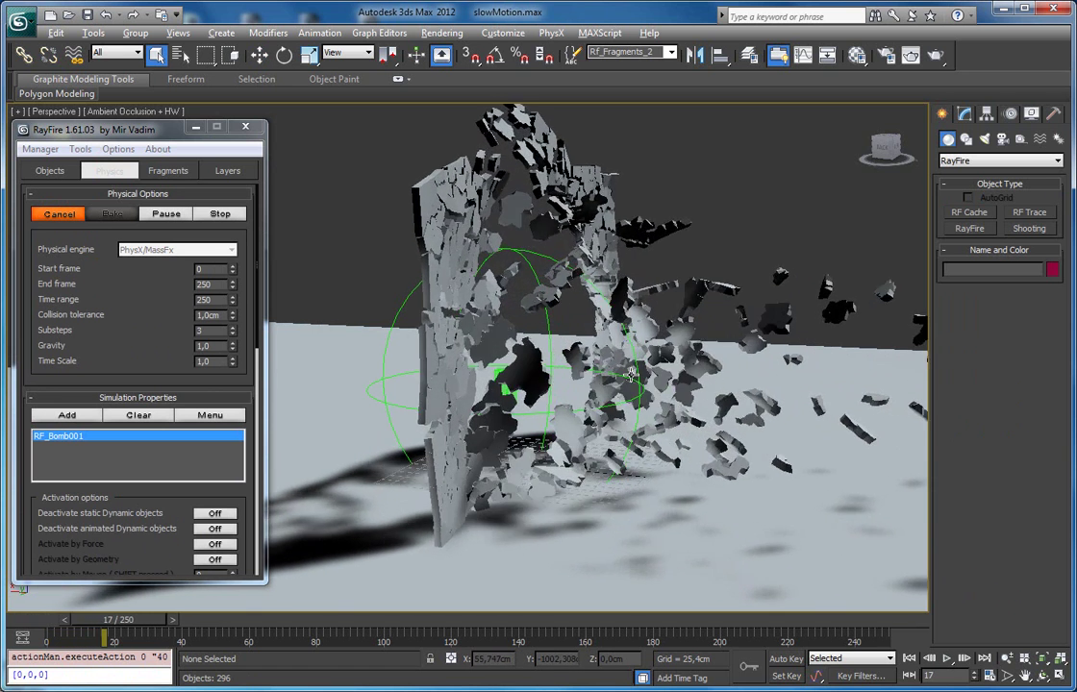
middle_click_drag(680, 356, 612, 371, "alt")
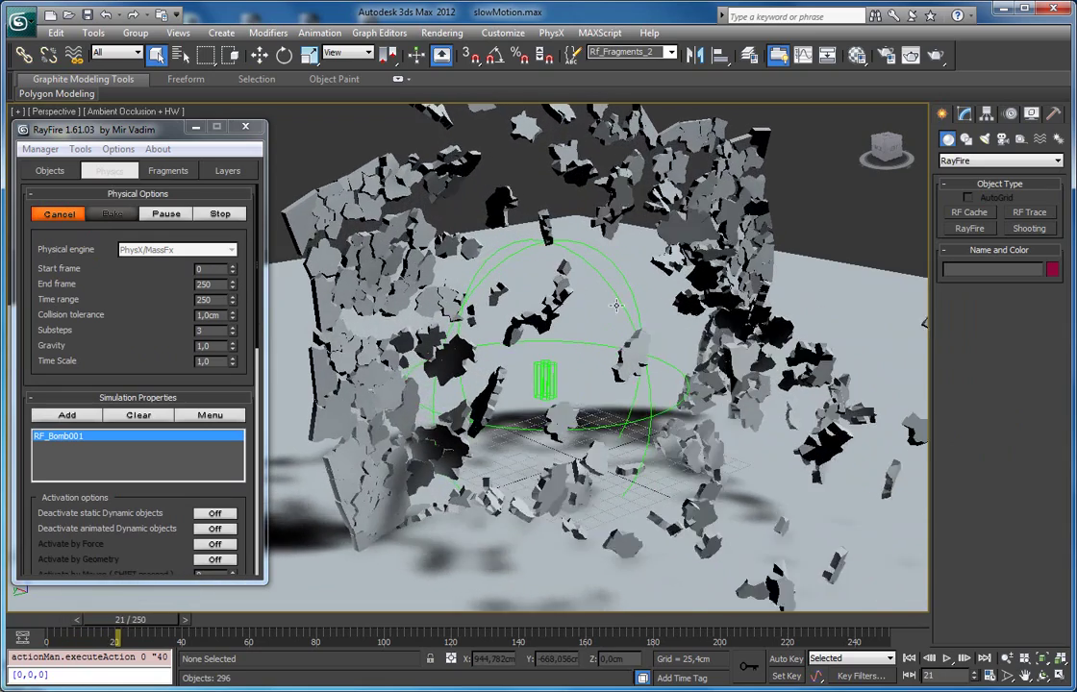
left_click(57, 218)
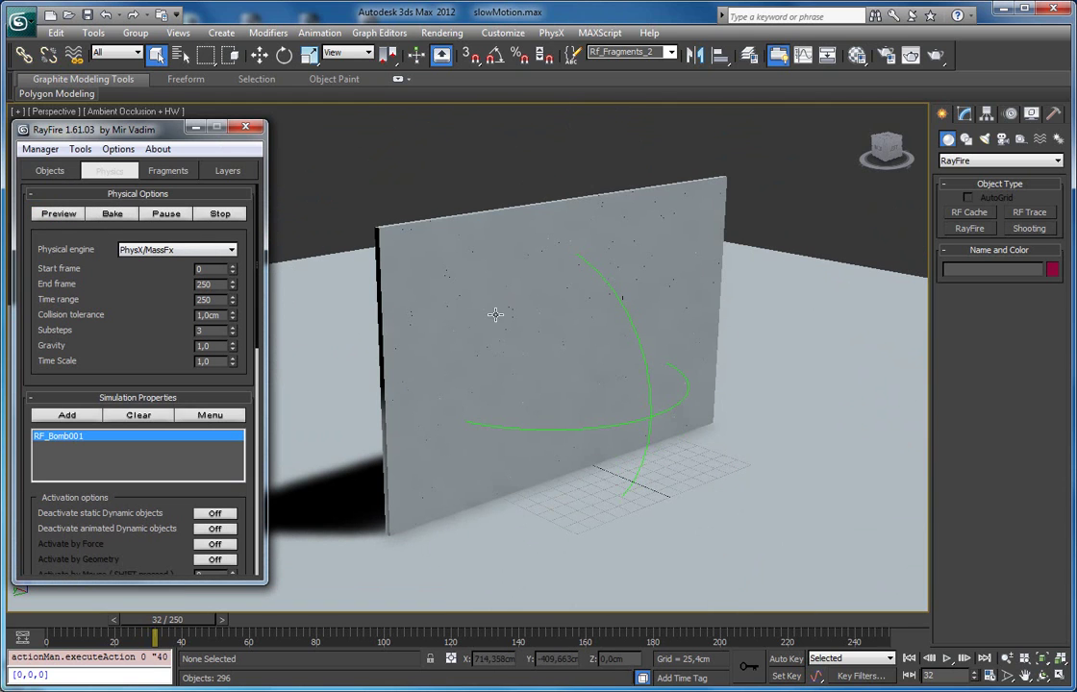
Turn on Deactivate static Dynamic objects and Activate by Force in the activation options.
middle_click_drag(566, 314, 536, 275, "alt")
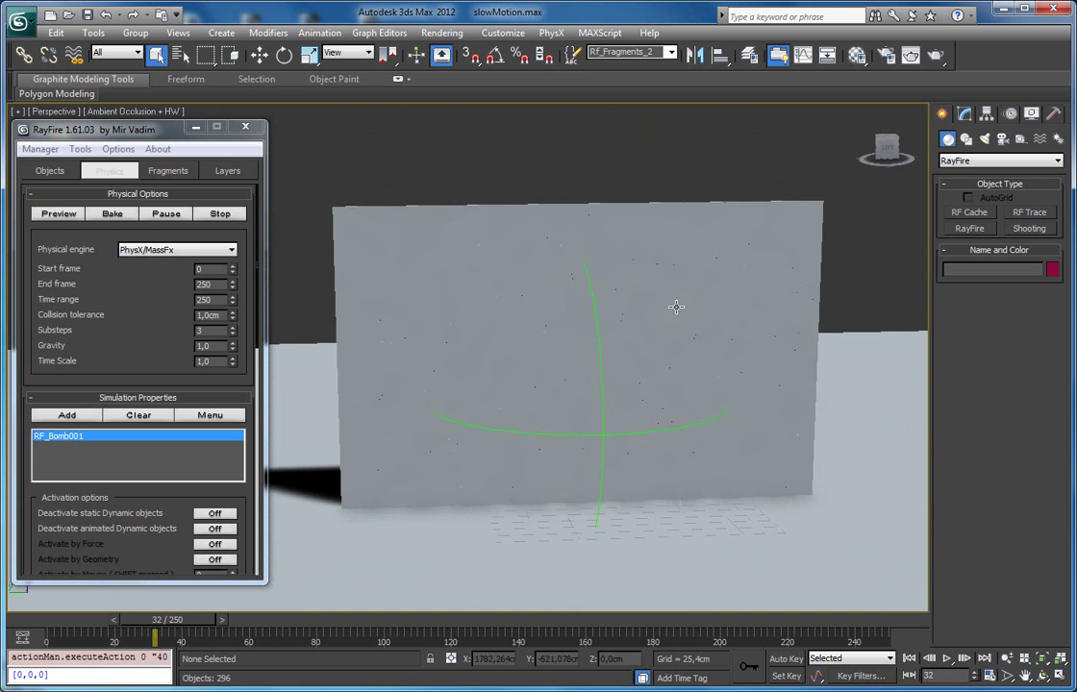
middle_click_drag(514, 395, 644, 399, "alt")
scroll(83, 285, "down", 5)
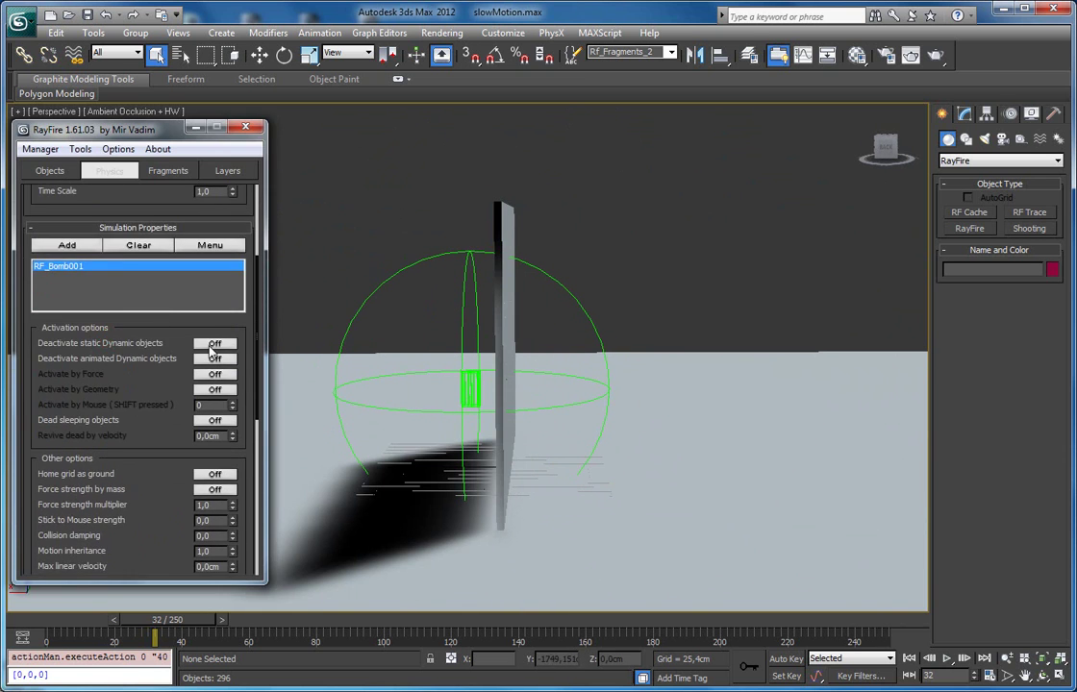
left_click(212, 345)
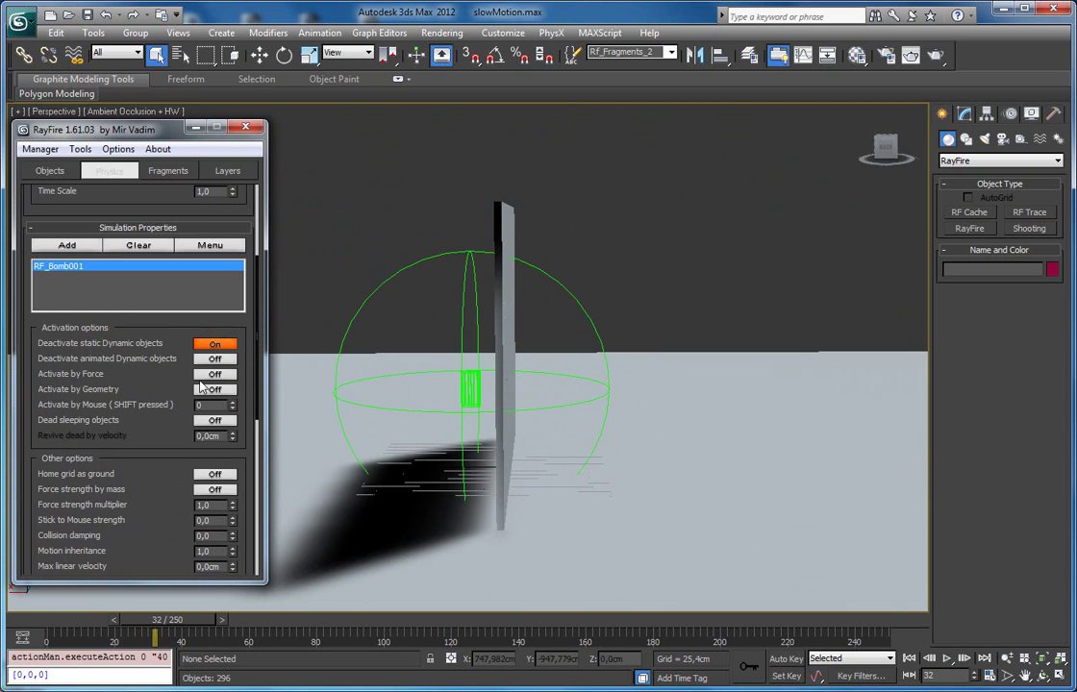
left_click(214, 374)
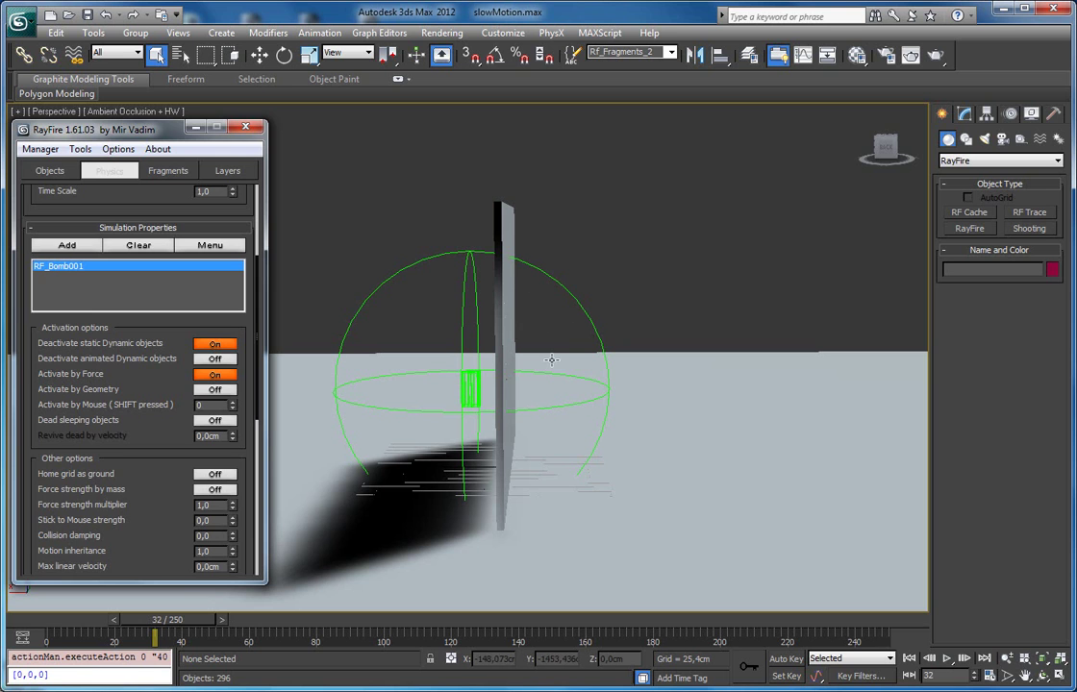
Preview the simulation with force activation, examine the hole in the wall up close, and cancel the preview.
scroll(140, 359, "up", 5)
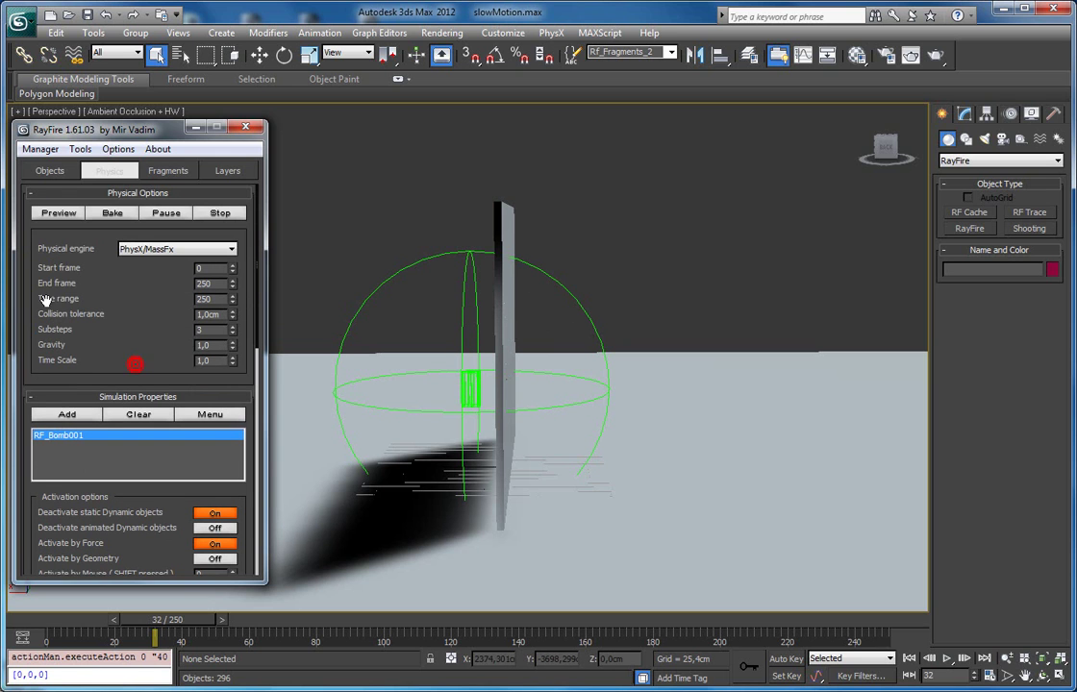
left_click(63, 215)
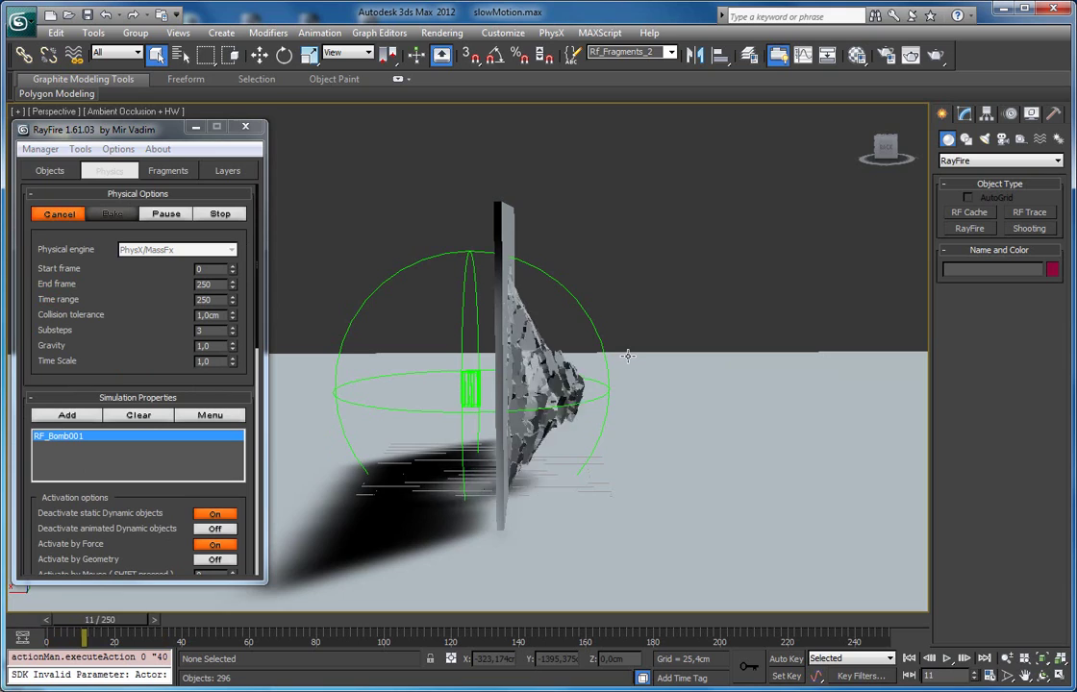
middle_click_drag(628, 356, 567, 386, "alt")
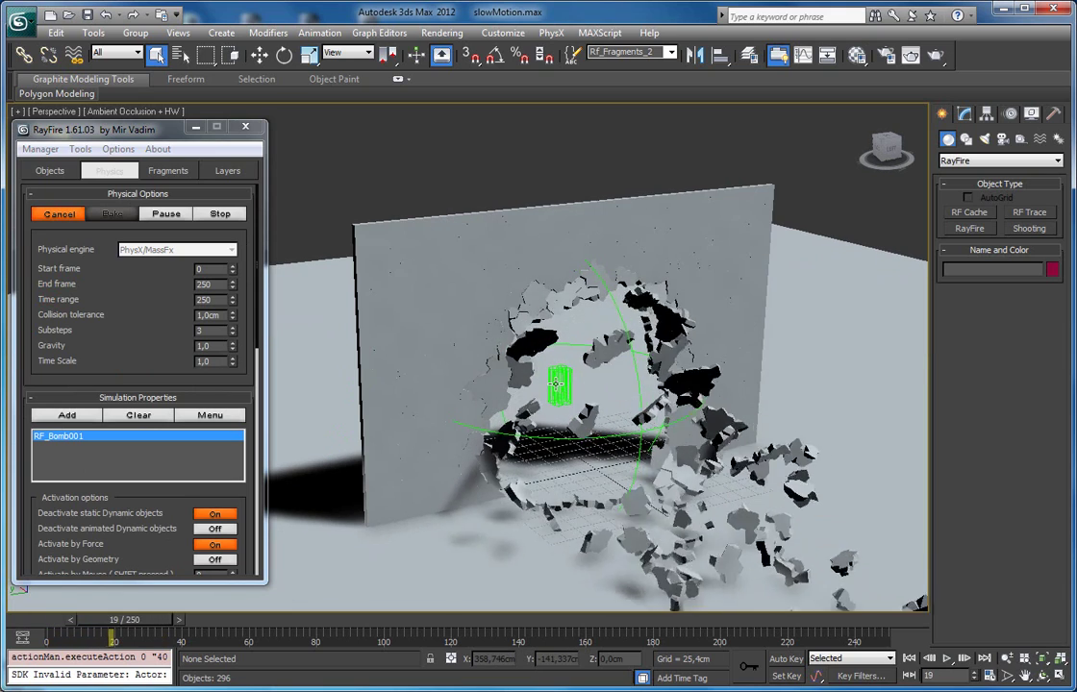
scroll(568, 386, "up", 5)
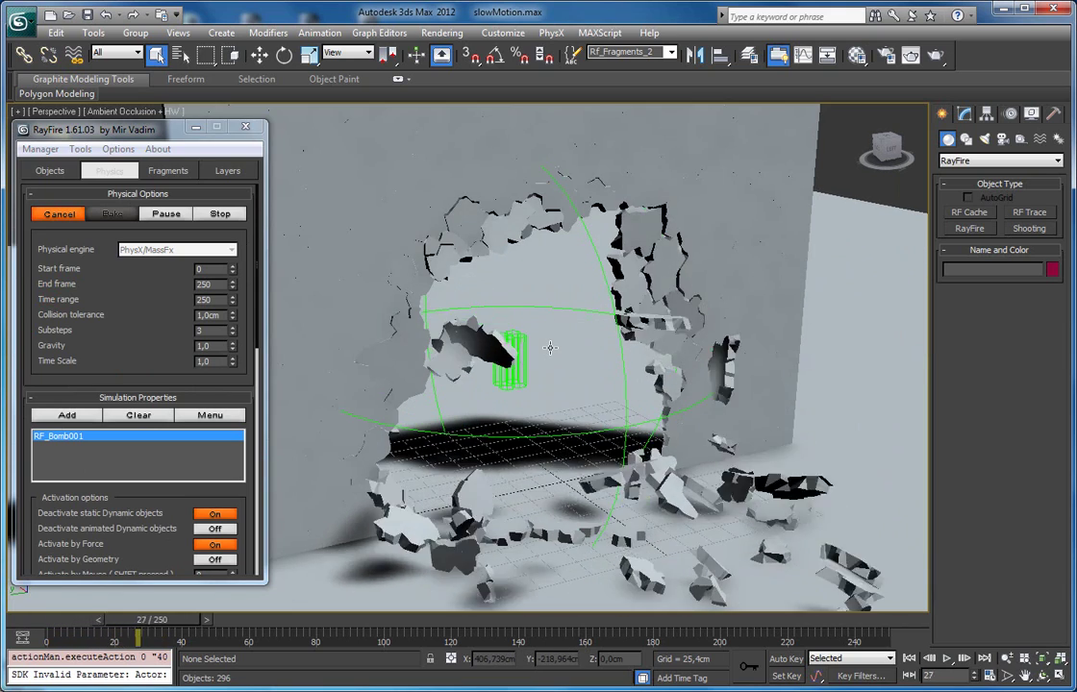
middle_click_drag(550, 348, 504, 332, "alt")
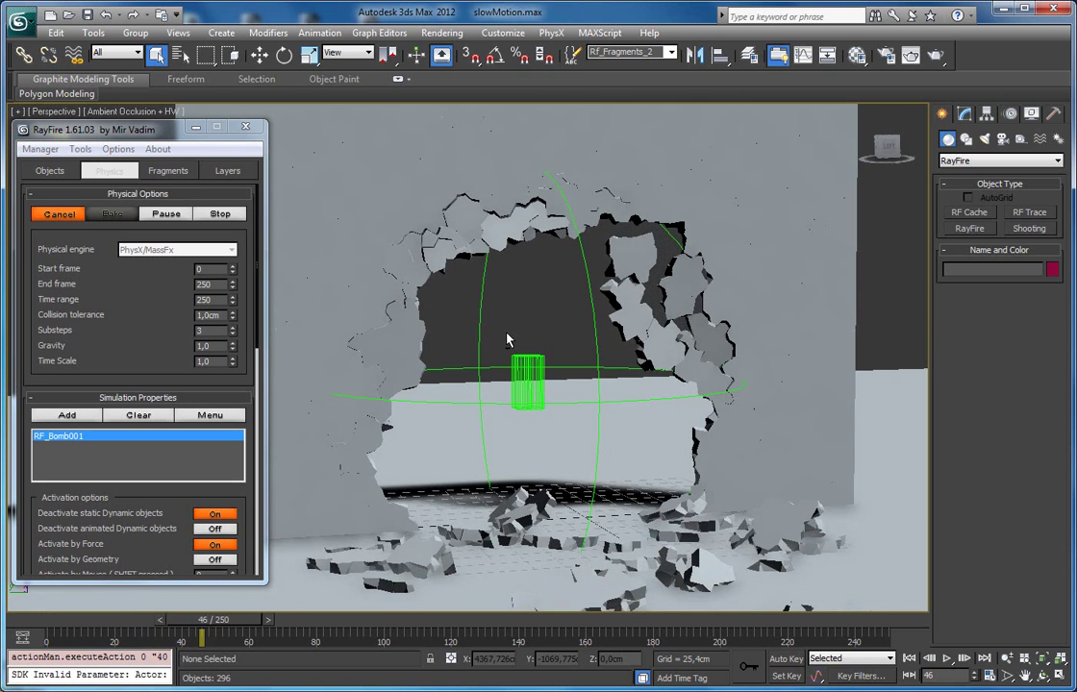
scroll(507, 340, "down", 3)
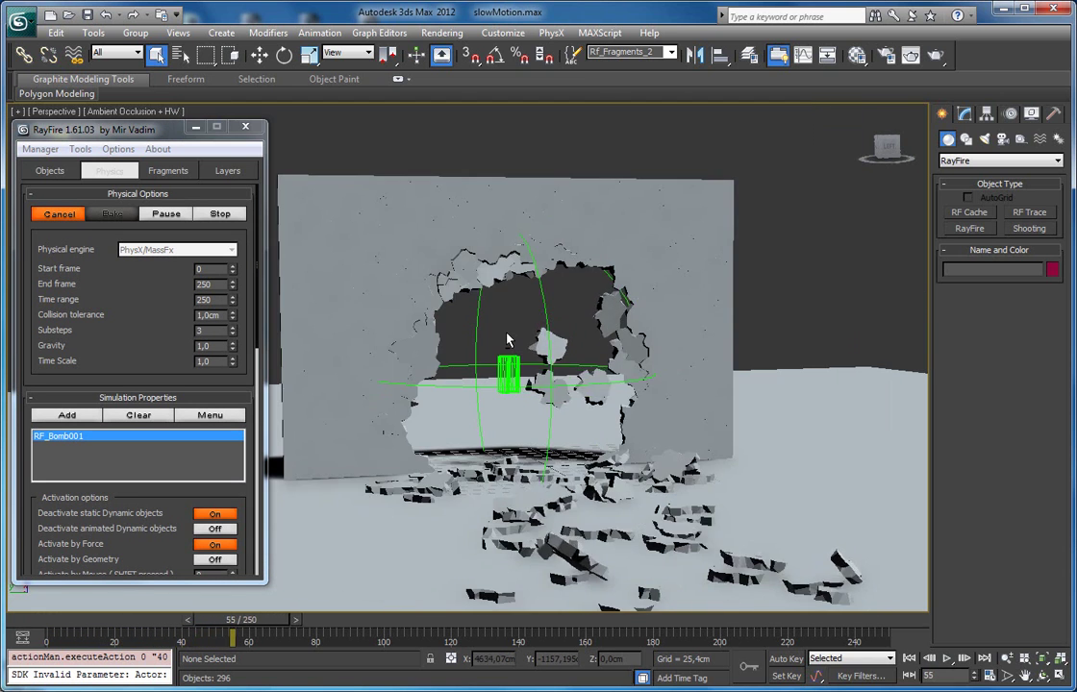
left_click(58, 219)
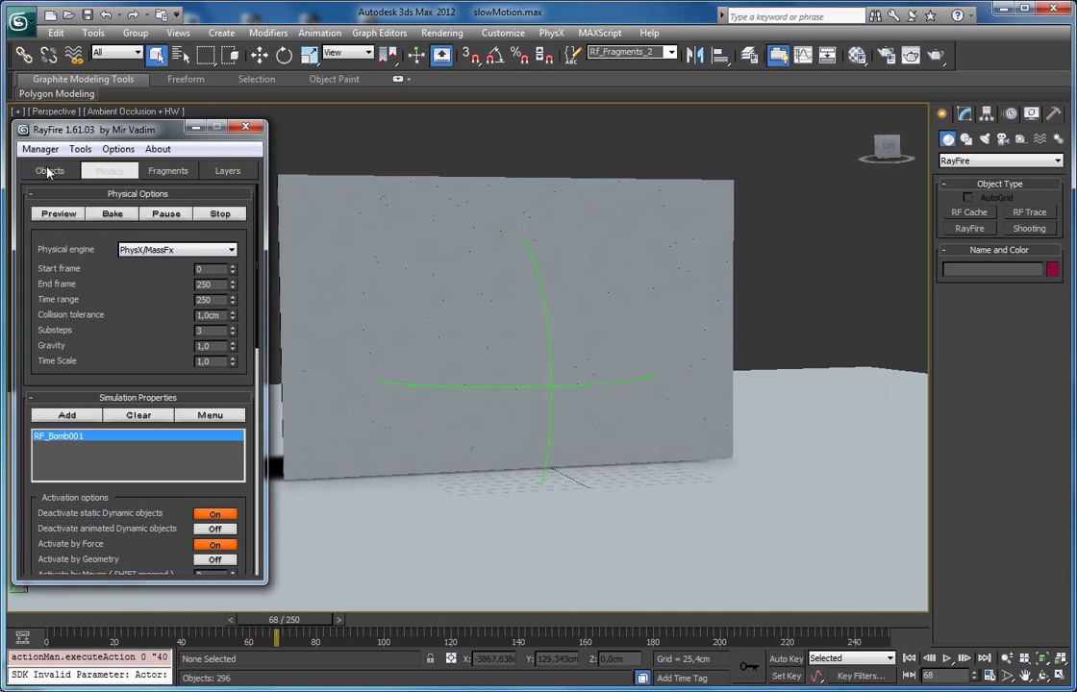
Send the dynamic wall fragments to the Sleeping Objects list and check that list.
left_click(48, 170)
left_click(210, 211)
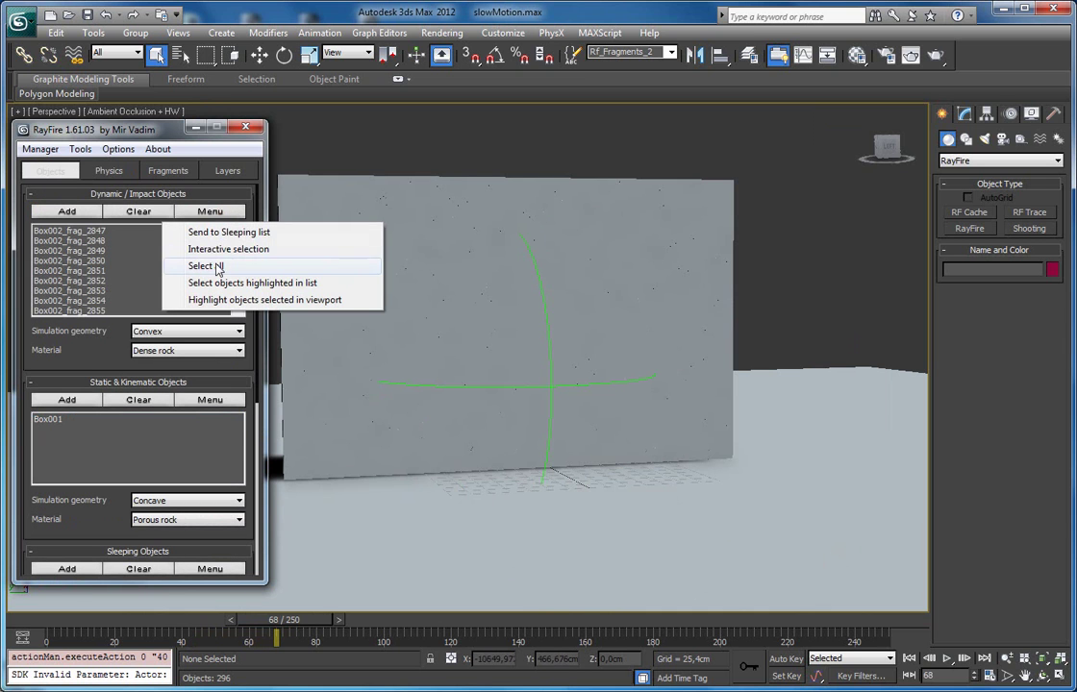
left_click(228, 233)
scroll(75, 310, "down", 5)
scroll(75, 311, "down", 3)
middle_click_drag(487, 362, 536, 381, "alt")
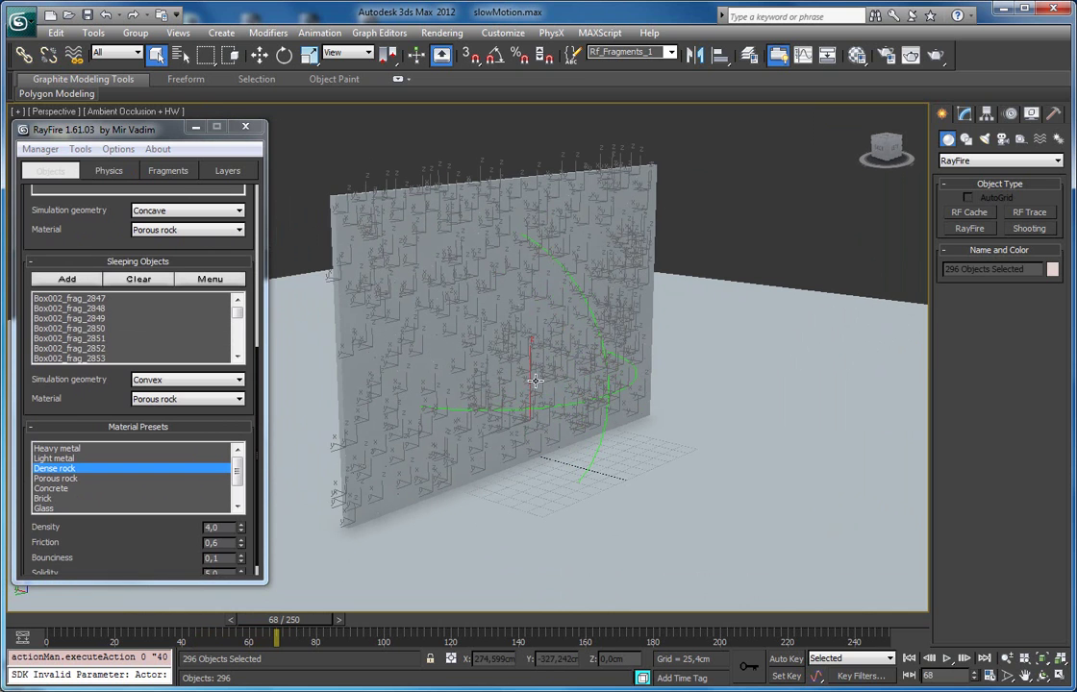
Preview the explosion with the wall fragments as sleeping objects, watch the wall break apart, and cancel the preview.
left_click(108, 171)
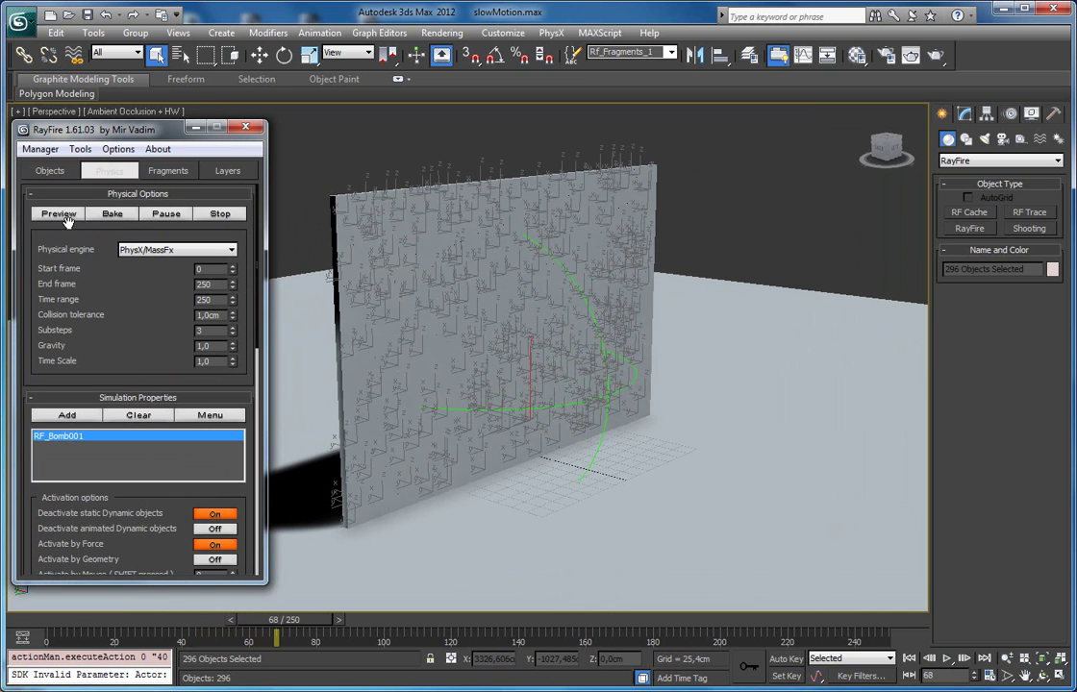
left_click(59, 213)
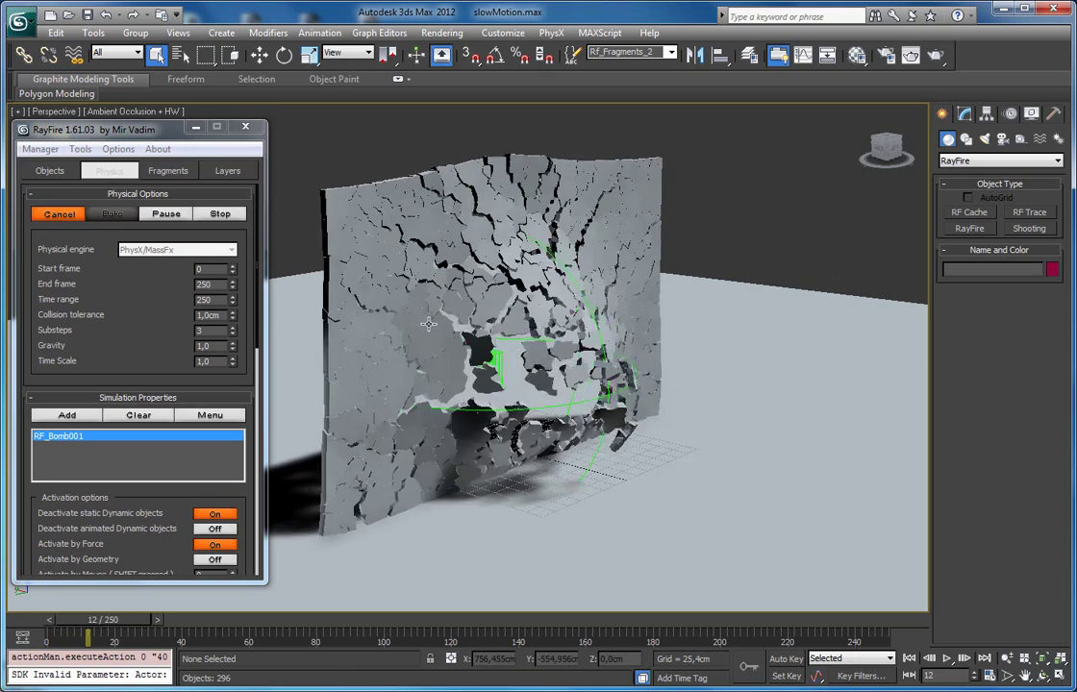
left_click(60, 214)
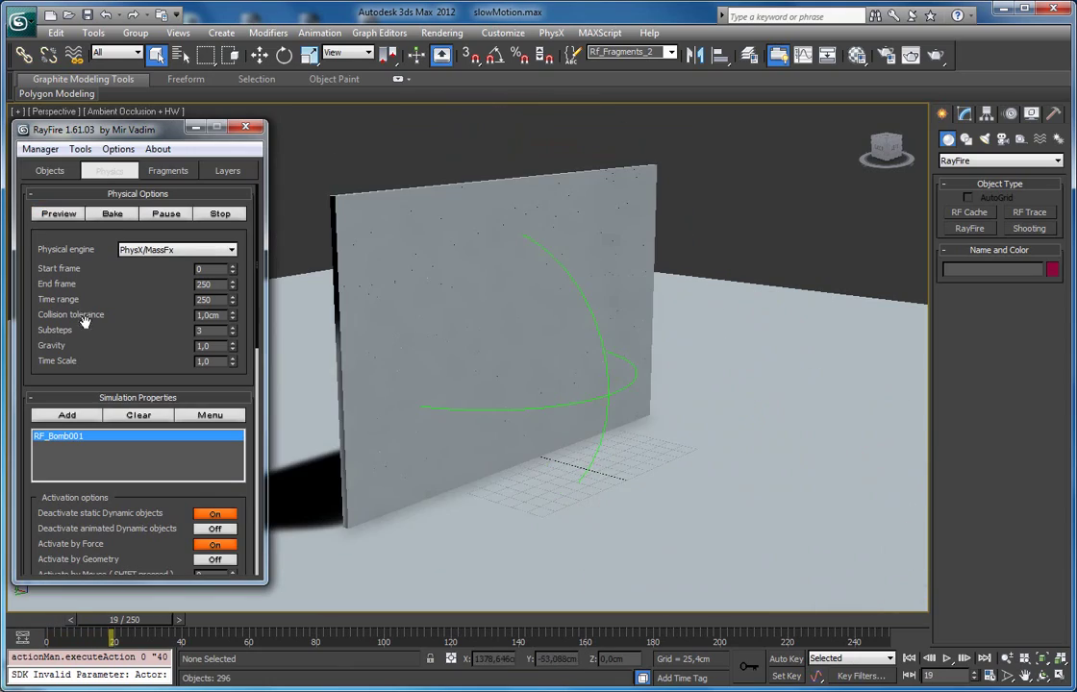
Turn off Deactivate static Dynamic objects and Activate by Force, and turn on Dead sleeping objects in the activation options.
scroll(85, 312, "down", 5)
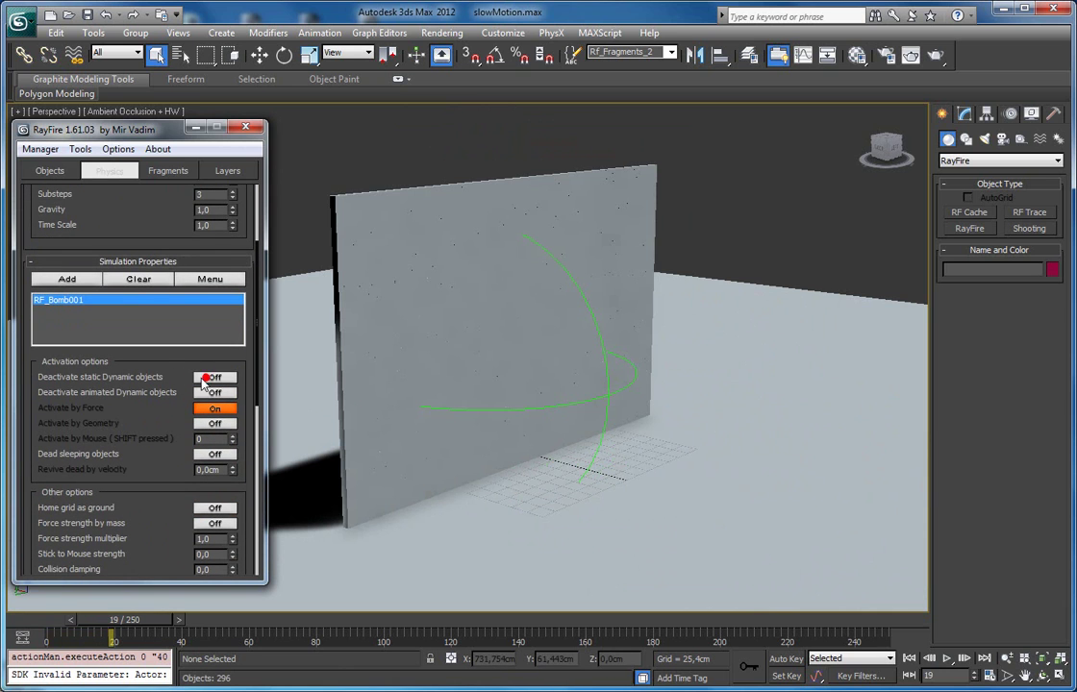
left_click(212, 378)
left_click(216, 412)
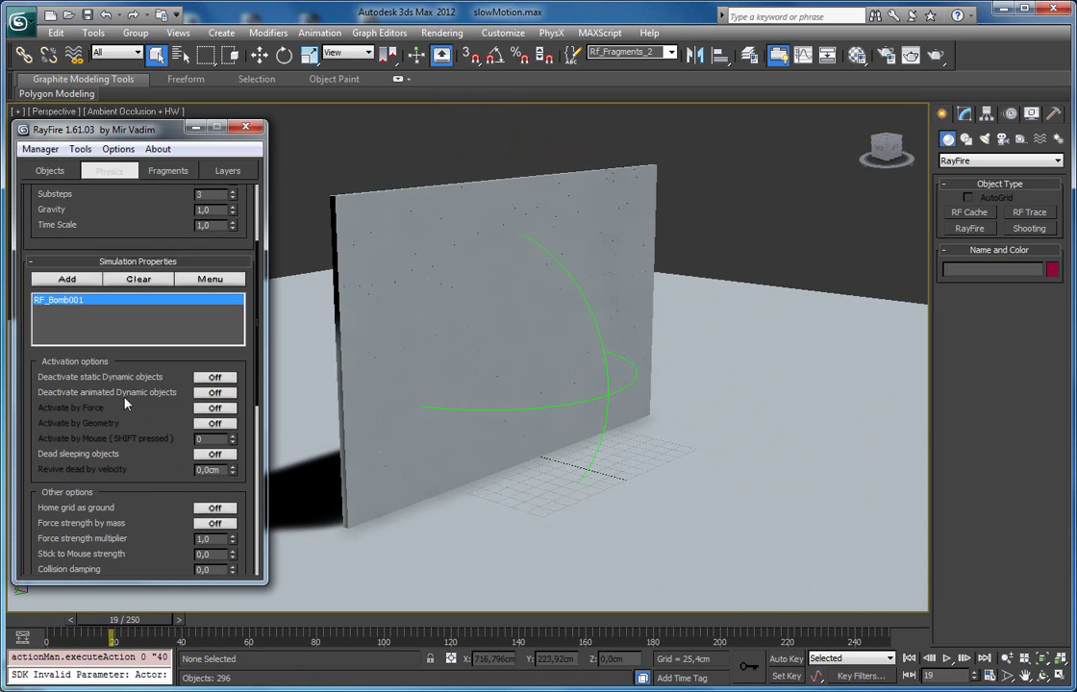
left_click_drag(128, 409, 113, 291)
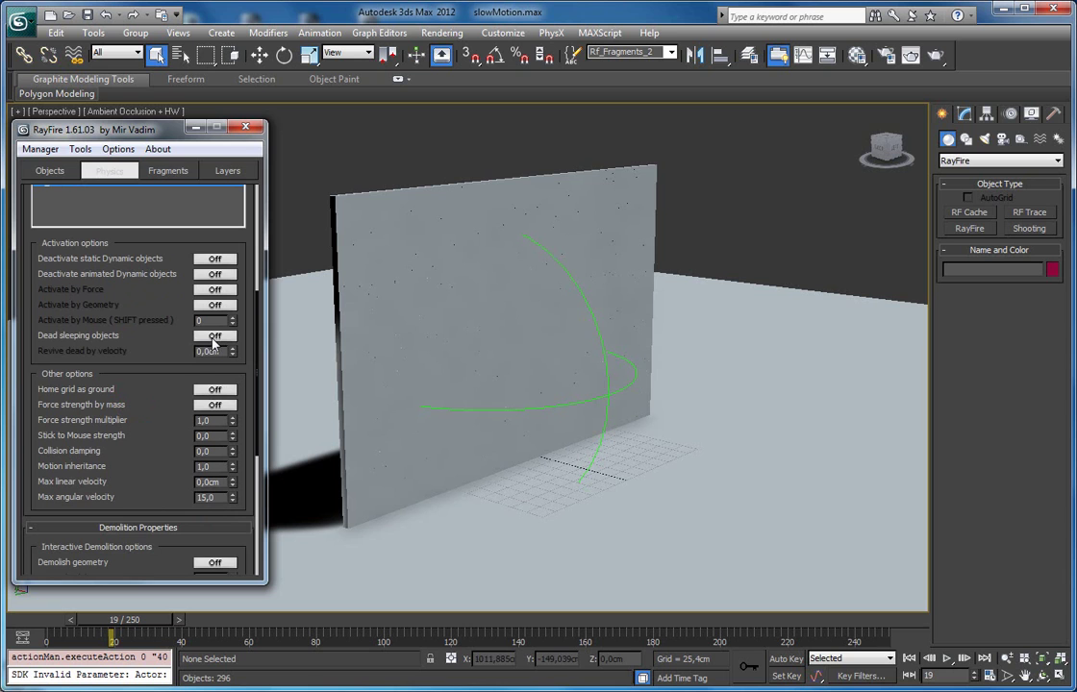
left_click(213, 339)
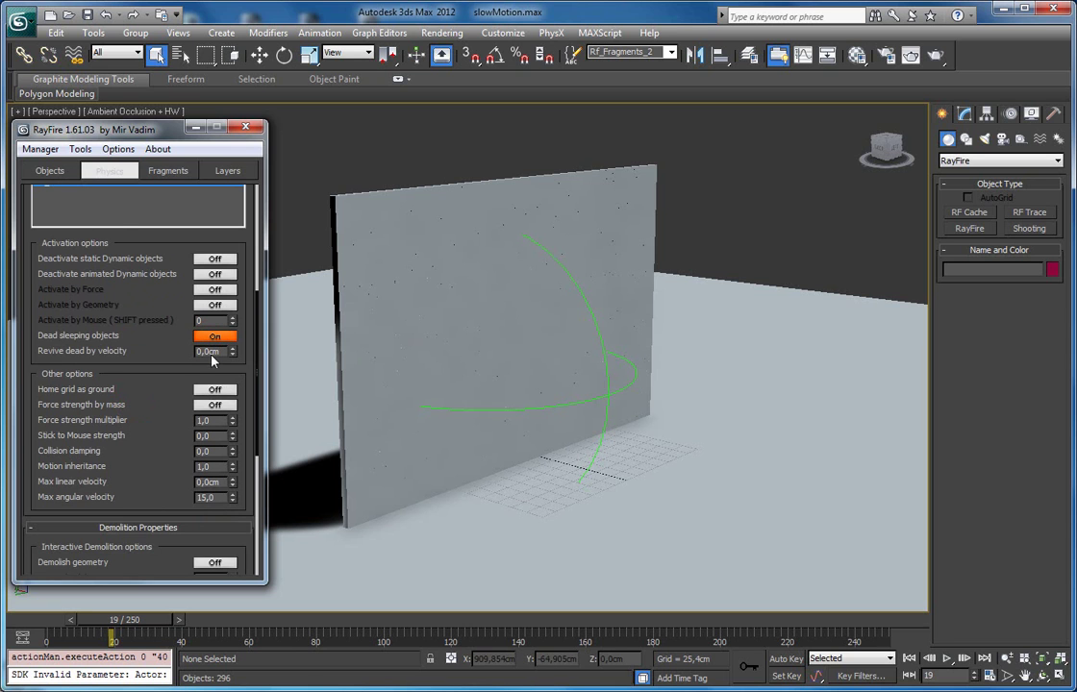
double_click(222, 353)
Preview the simulation with dead sleeping objects and examine the cracks in the wall up close.
left_click_drag(117, 258, 116, 326)
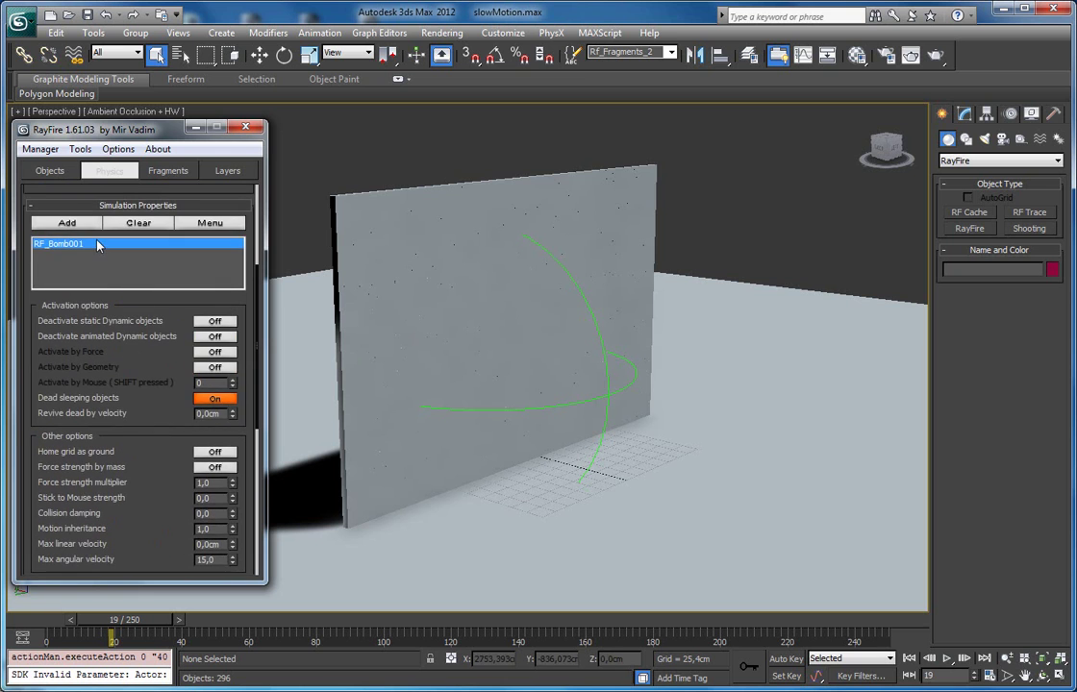
left_click_drag(91, 286, 96, 390)
scroll(89, 370, "up", 3)
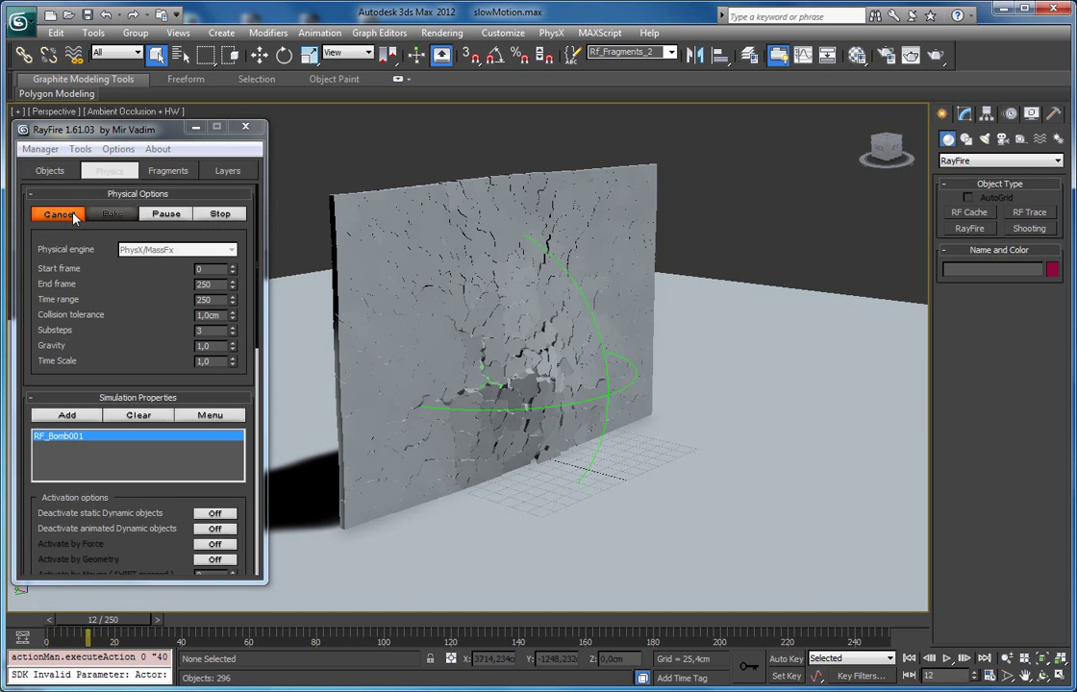
middle_click_drag(620, 332, 608, 258)
scroll(613, 271, "up", 2)
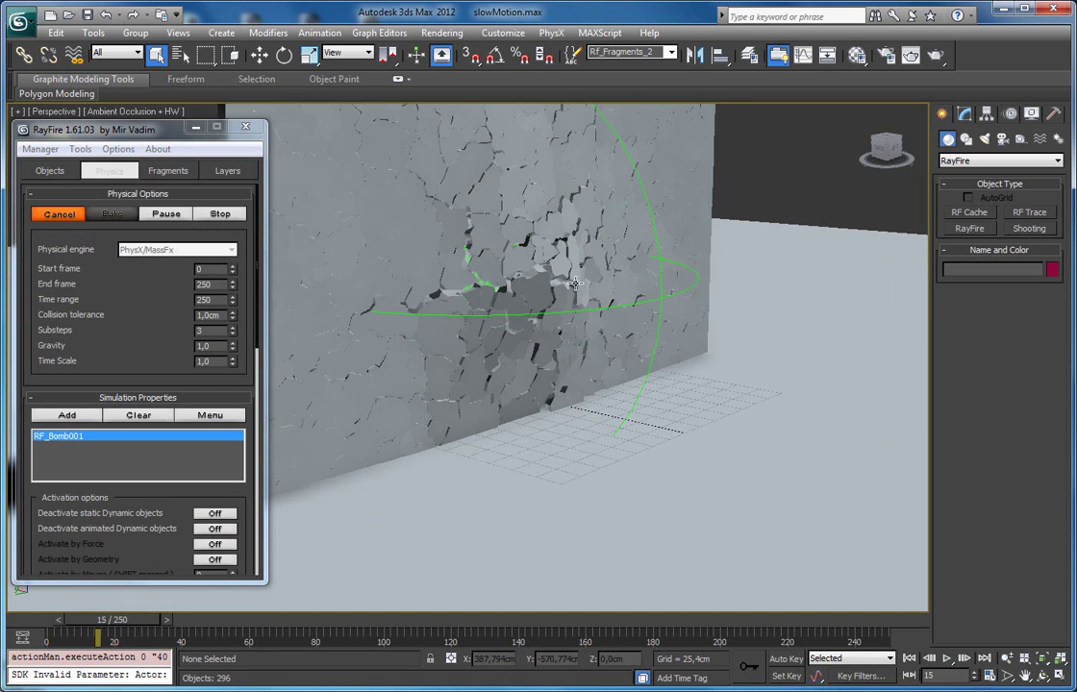
left_click_drag(130, 370, 127, 268)
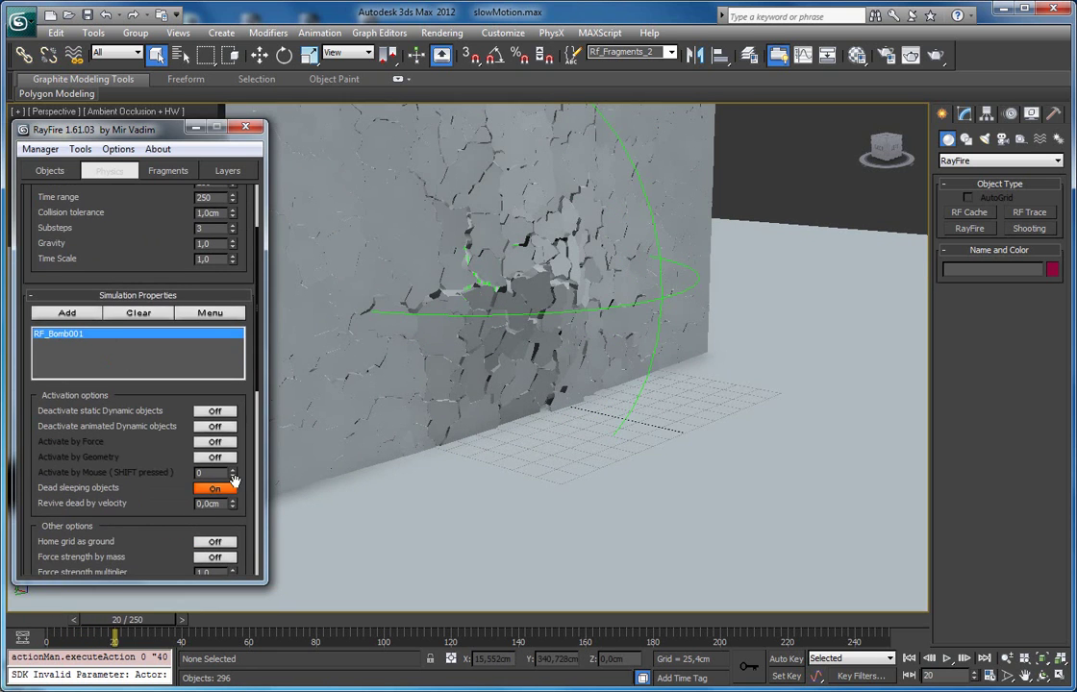
left_click_drag(163, 235, 159, 327)
Pause the preview, inspect the cracked area around the bomb, and scrub the timeline back to frame 8.
left_click(163, 208)
left_click_drag(140, 515, 144, 395)
mouse_move(497, 361)
middle_mouse_down()
mouse_move(548, 449)
mouse_move(519, 444)
middle_mouse_up()
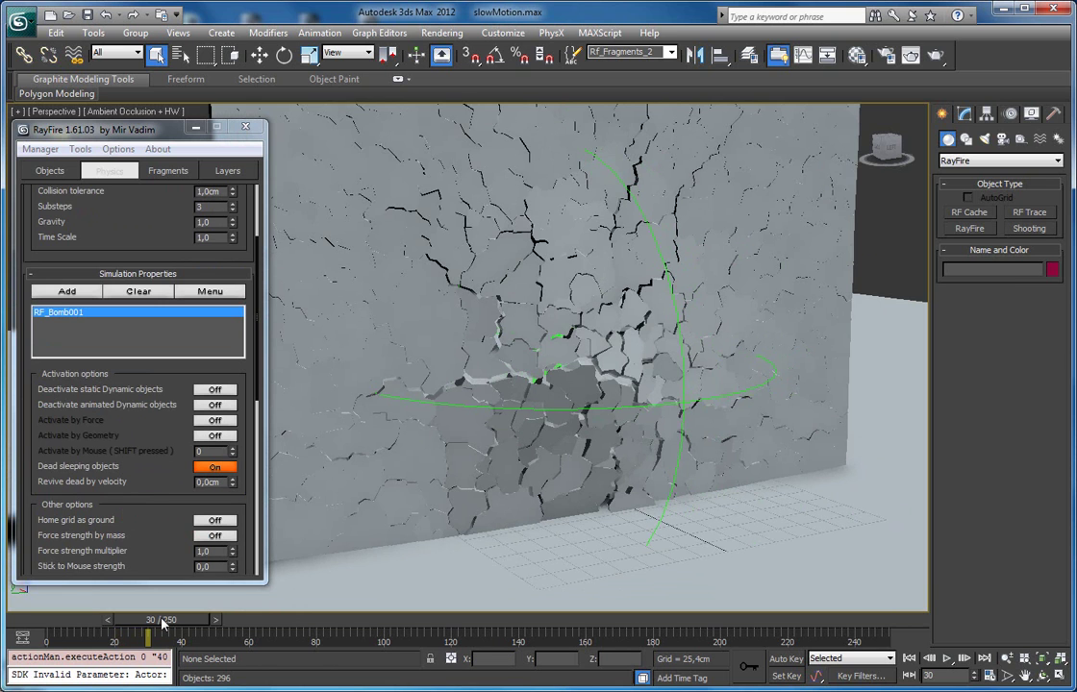
left_click_drag(164, 623, 98, 630)
Cancel the paused preview and set Revive dead by velocity to 250 cm.
left_click_drag(104, 404, 102, 493)
left_click_drag(101, 289, 96, 409)
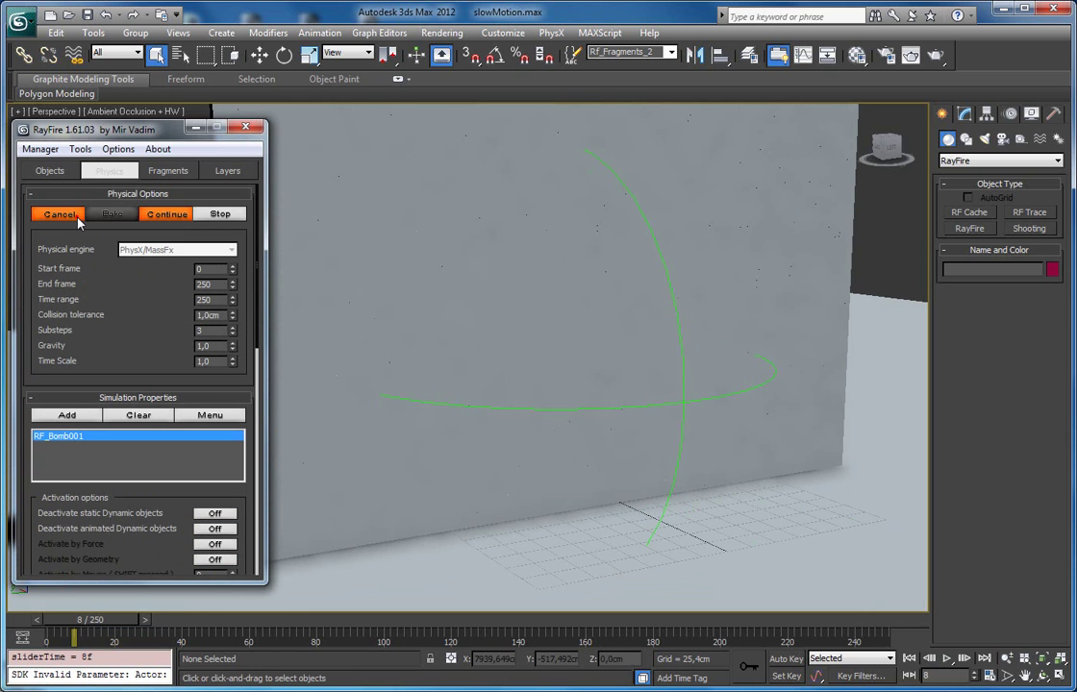
scroll(106, 327, "down", 5)
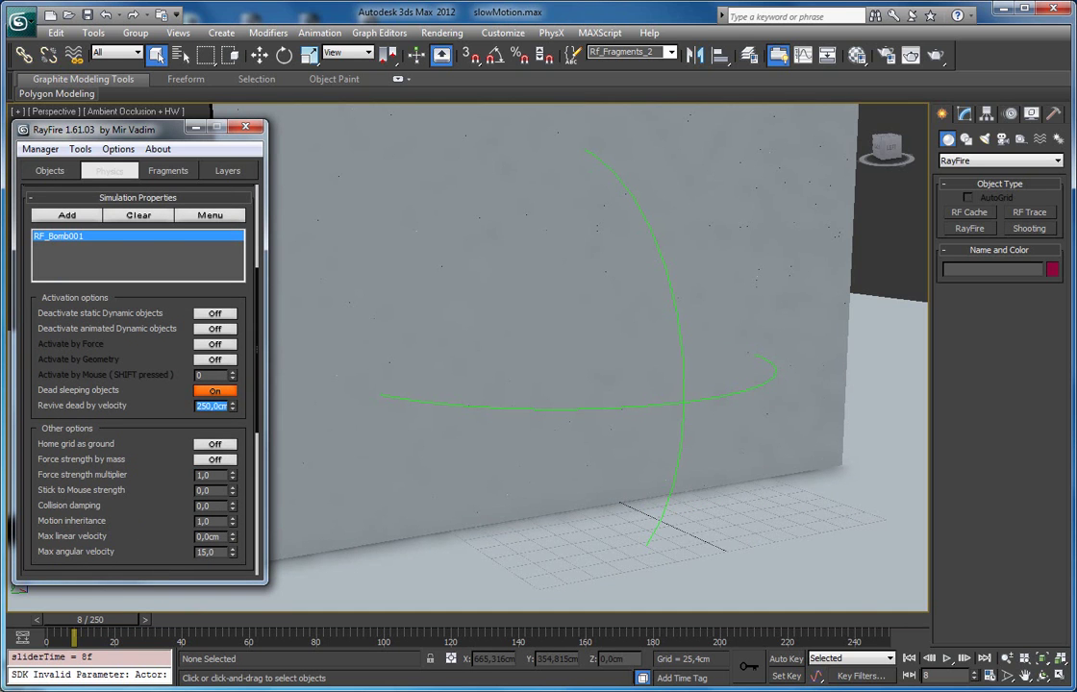
left_click_drag(107, 390, 73, 616)
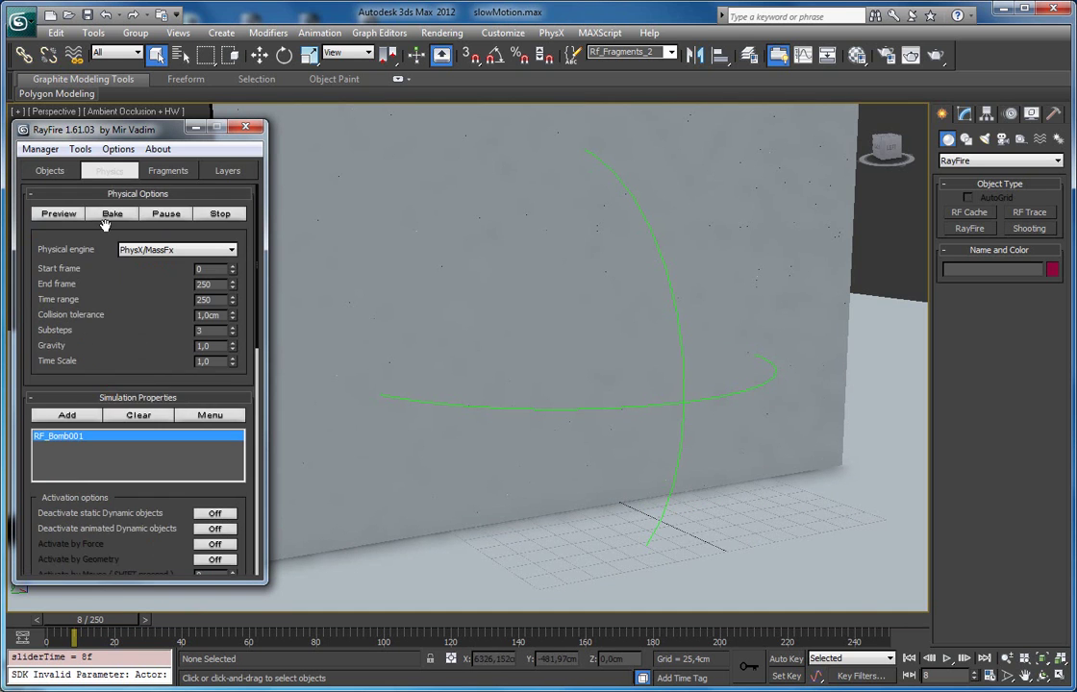
Preview the simulation with the velocity threshold and examine the hole and flying debris from several angles.
left_click(56, 215)
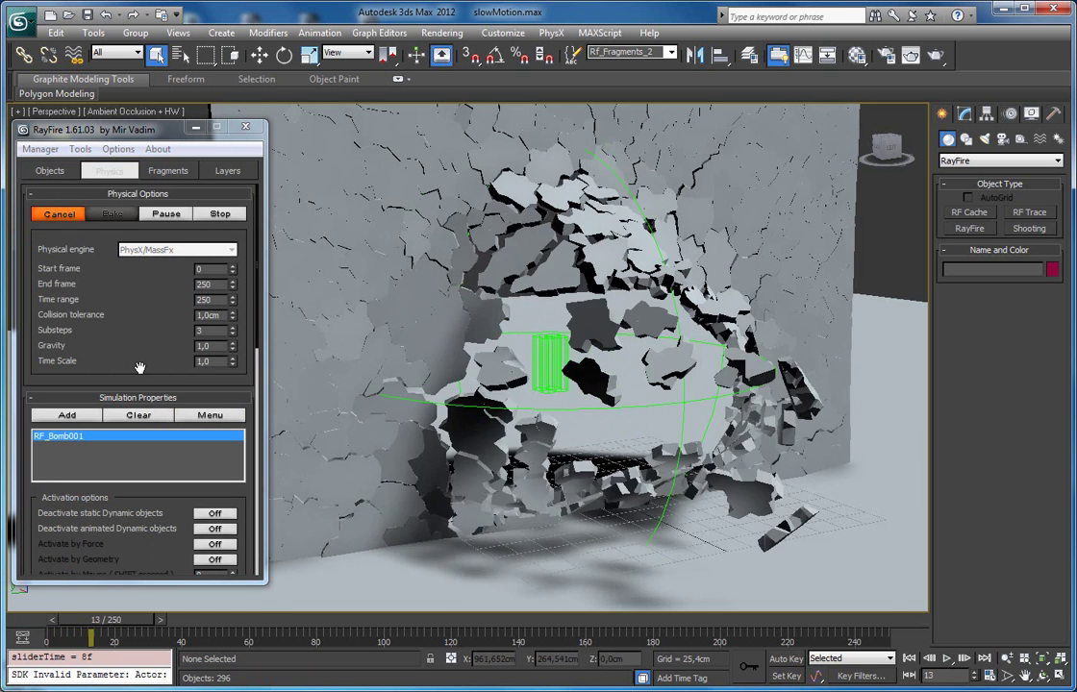
scroll(502, 408, "down", 3)
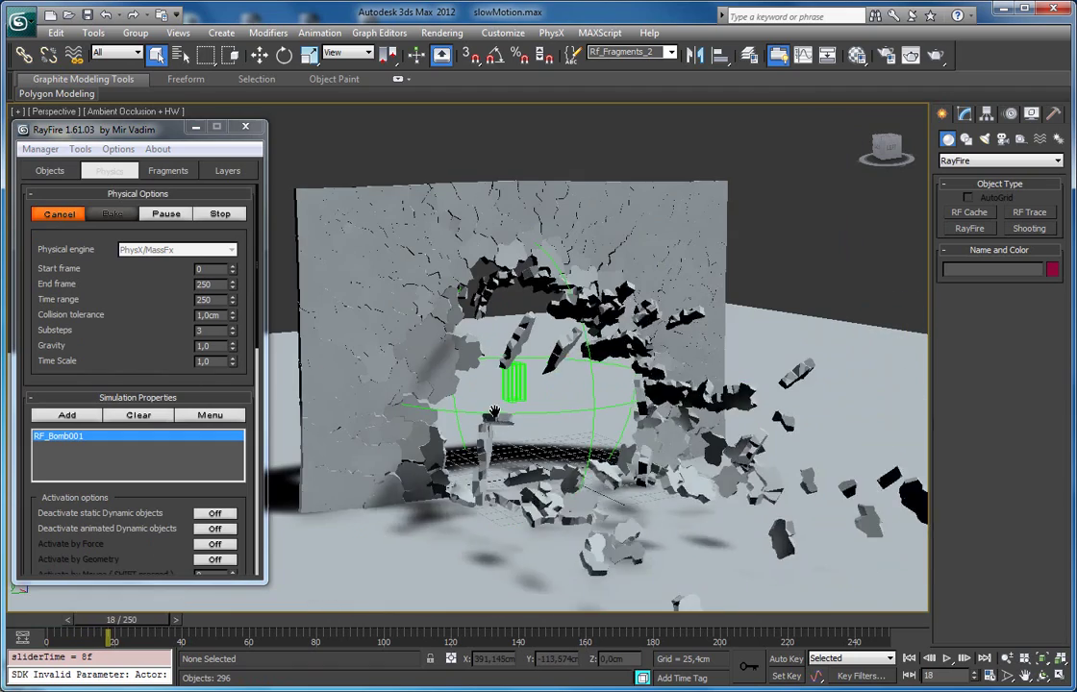
middle_click_drag(502, 409, 534, 335, "alt")
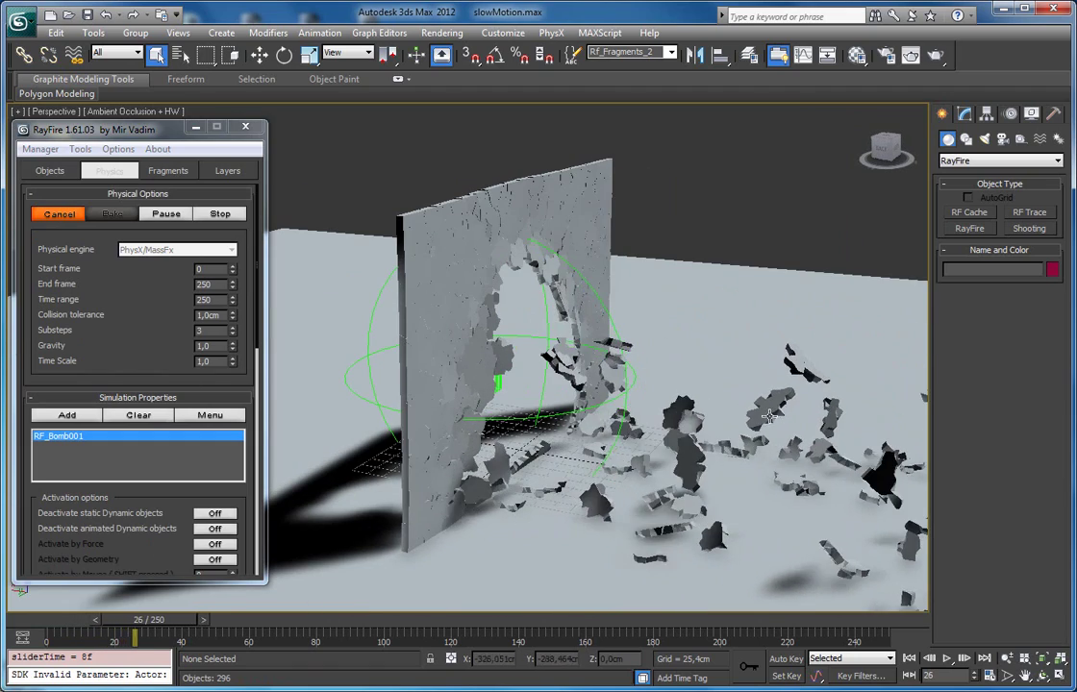
scroll(568, 323, "up", 3)
middle_click_drag(556, 380, 485, 378, "alt")
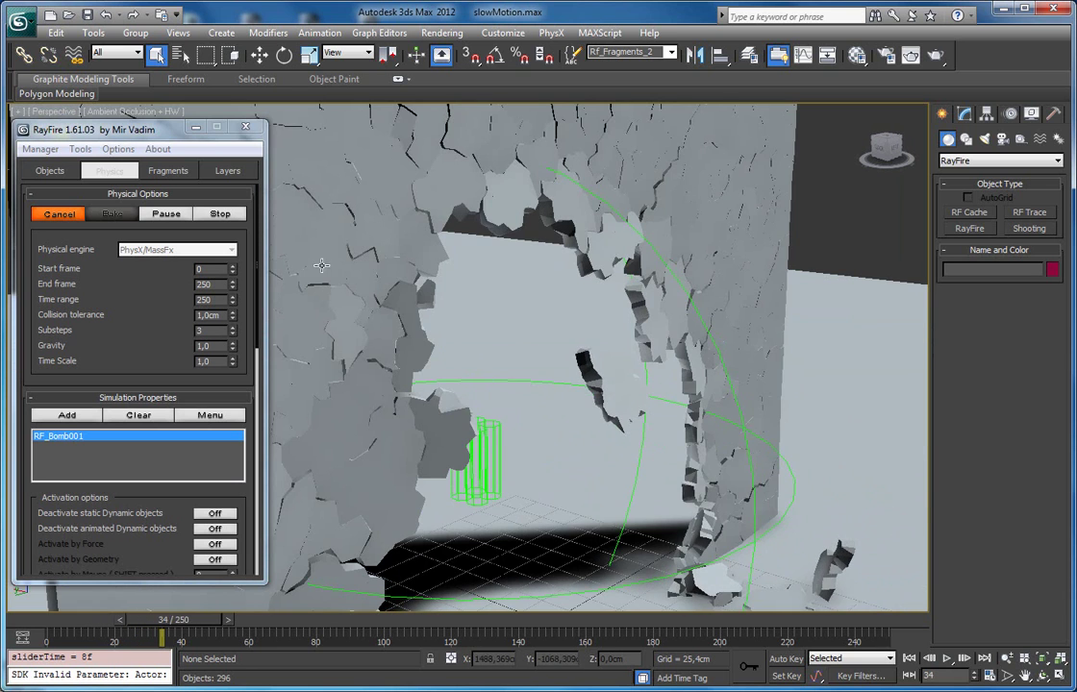
middle_click_drag(435, 248, 771, 221)
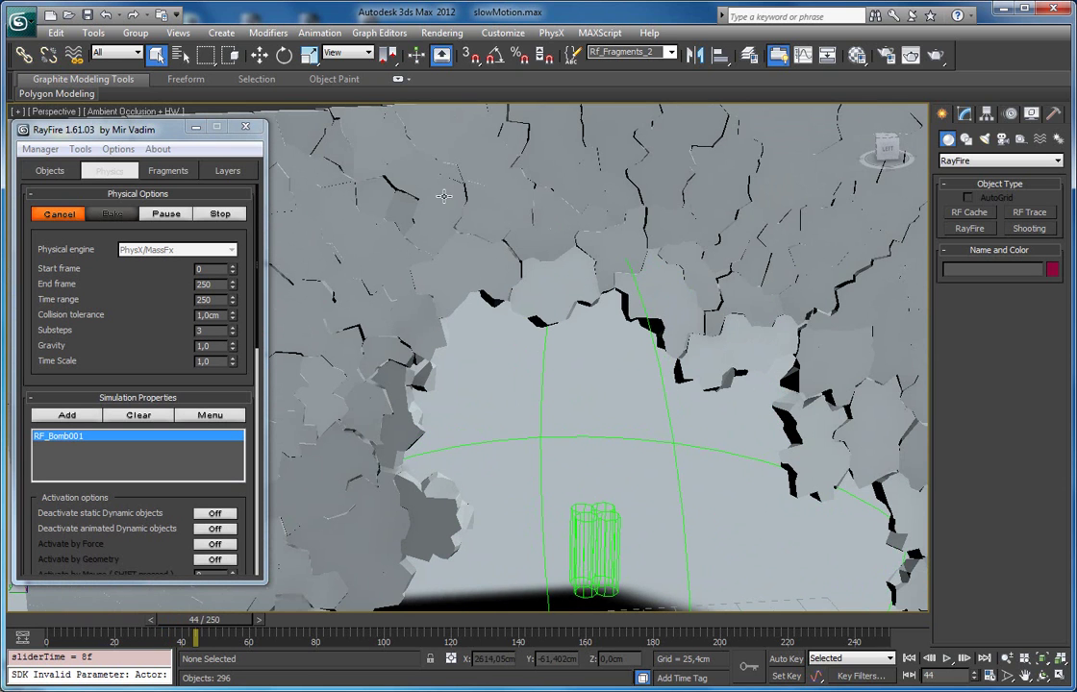
Cancel the running preview and set the collision tolerance to 2.5 cm.
left_click(52, 213)
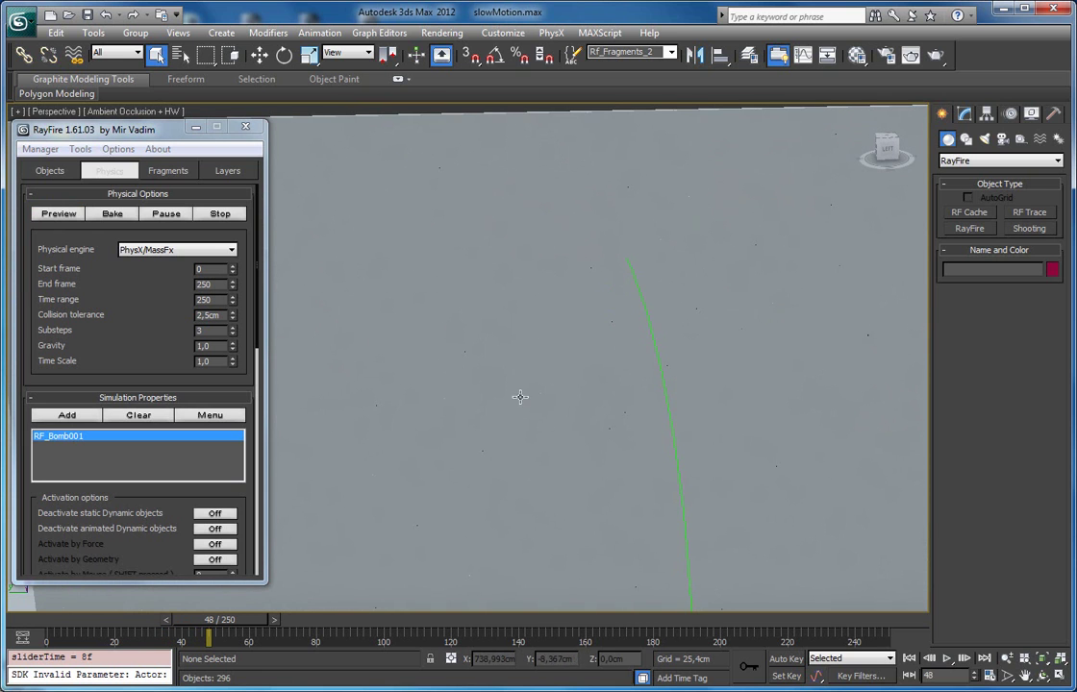
middle_click_drag(557, 365, 573, 388)
left_click_drag(140, 327, 139, 229)
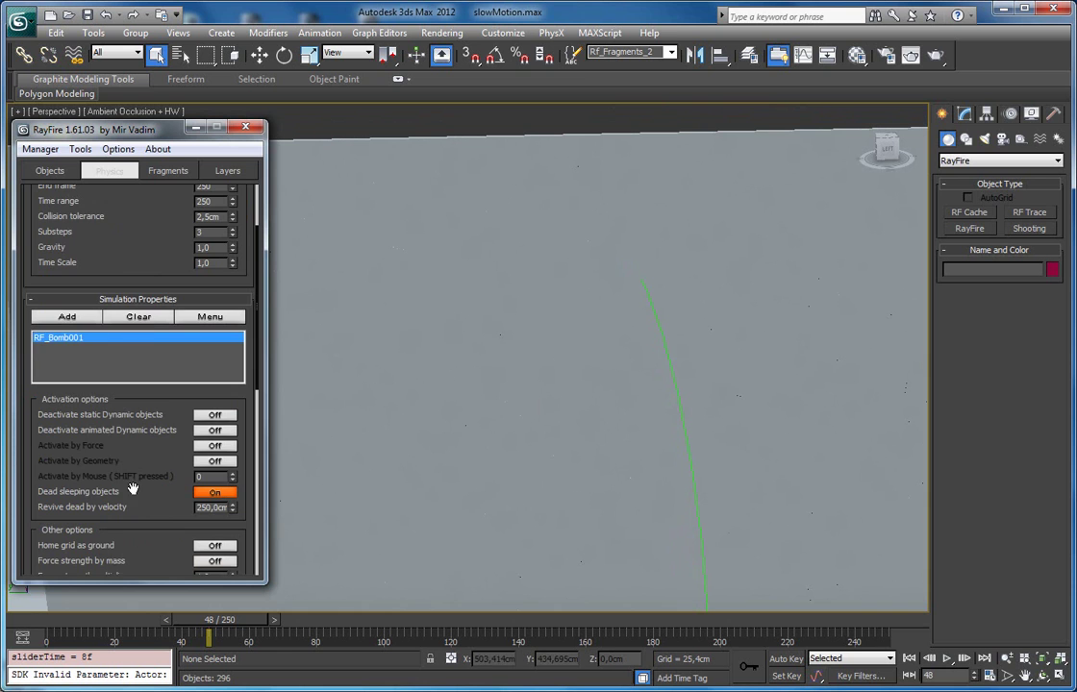
scroll(108, 384, "up", 3)
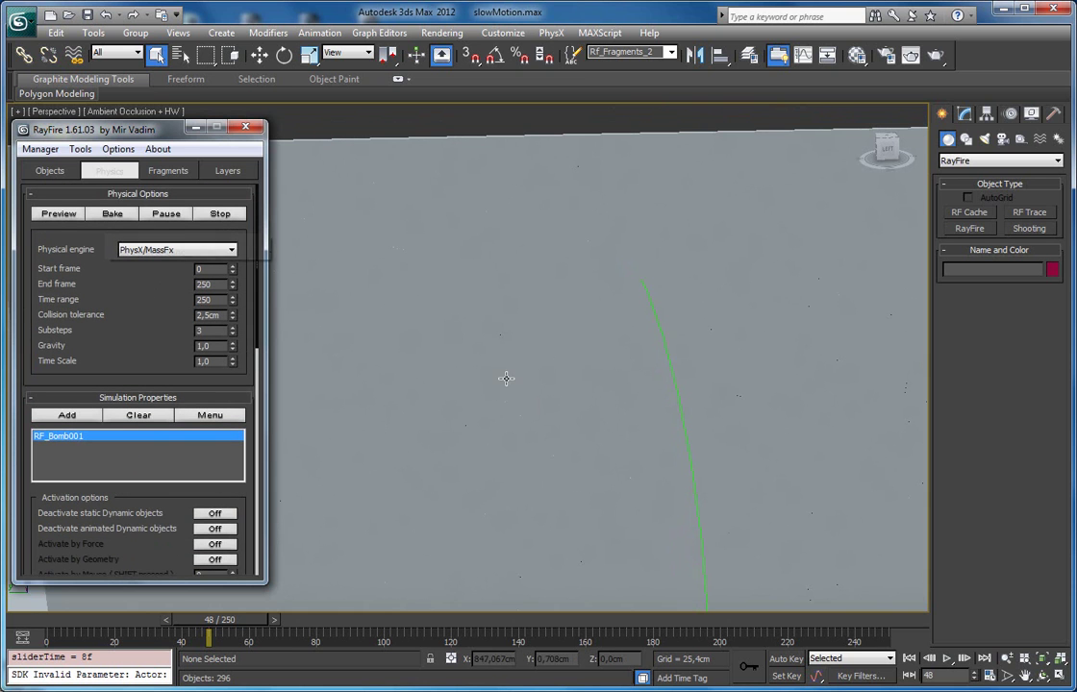
scroll(505, 376, "down", 5)
middle_click_drag(502, 380, 538, 348)
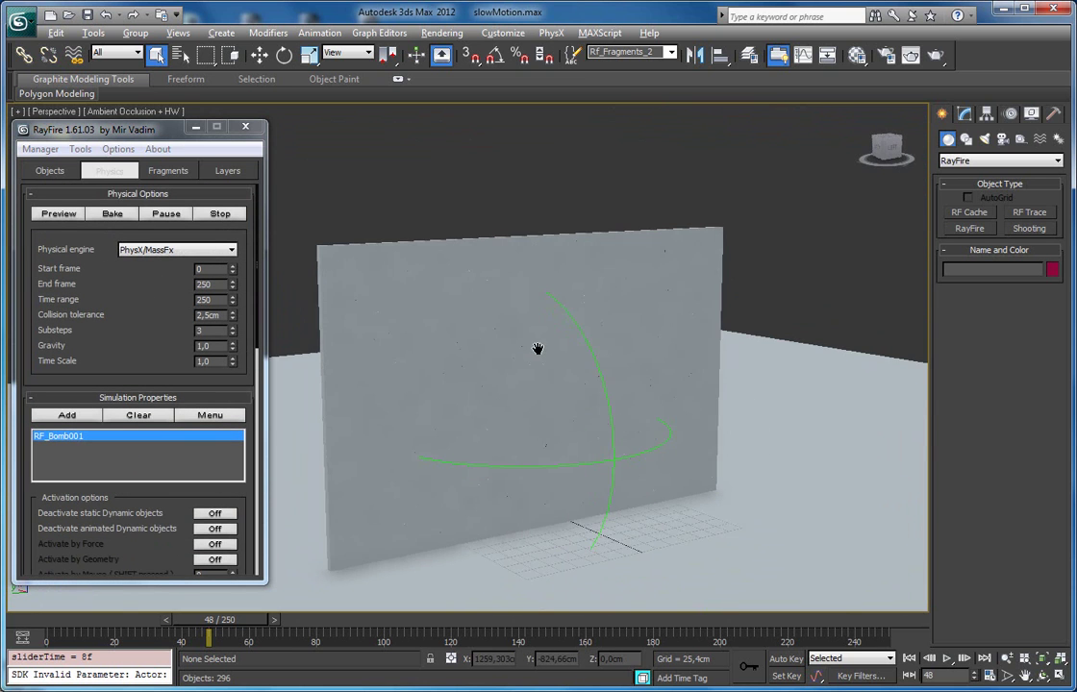
Bake the wall explosion simulation, watch the debris settle, and stop the bake at about frame 73.
left_click(113, 214)
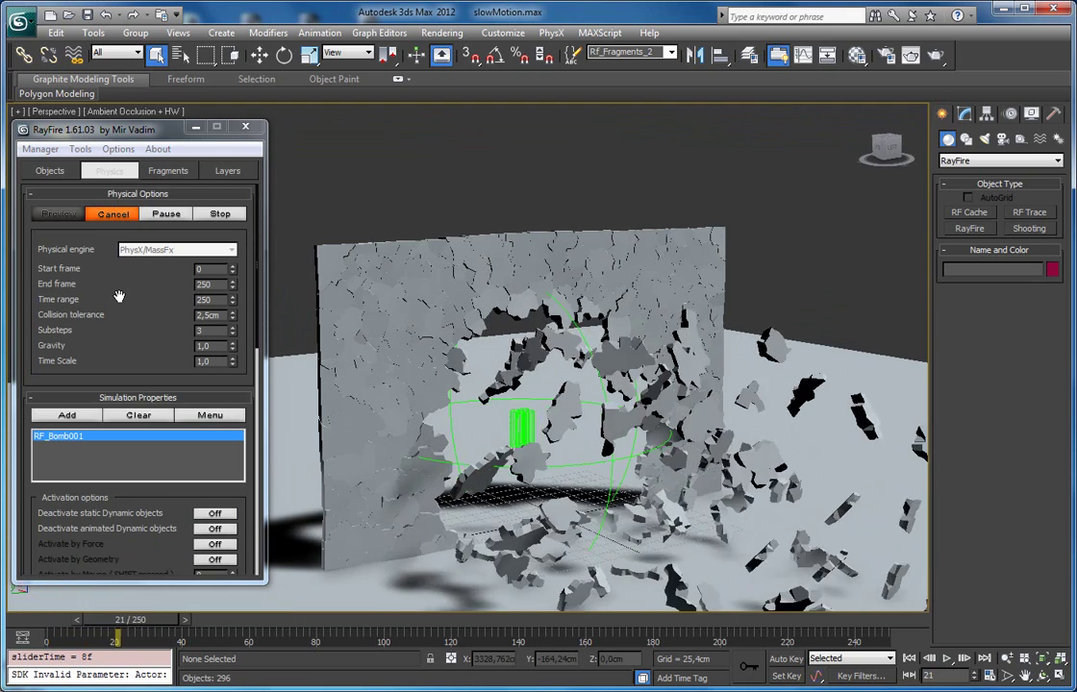
scroll(509, 366, "up", 6)
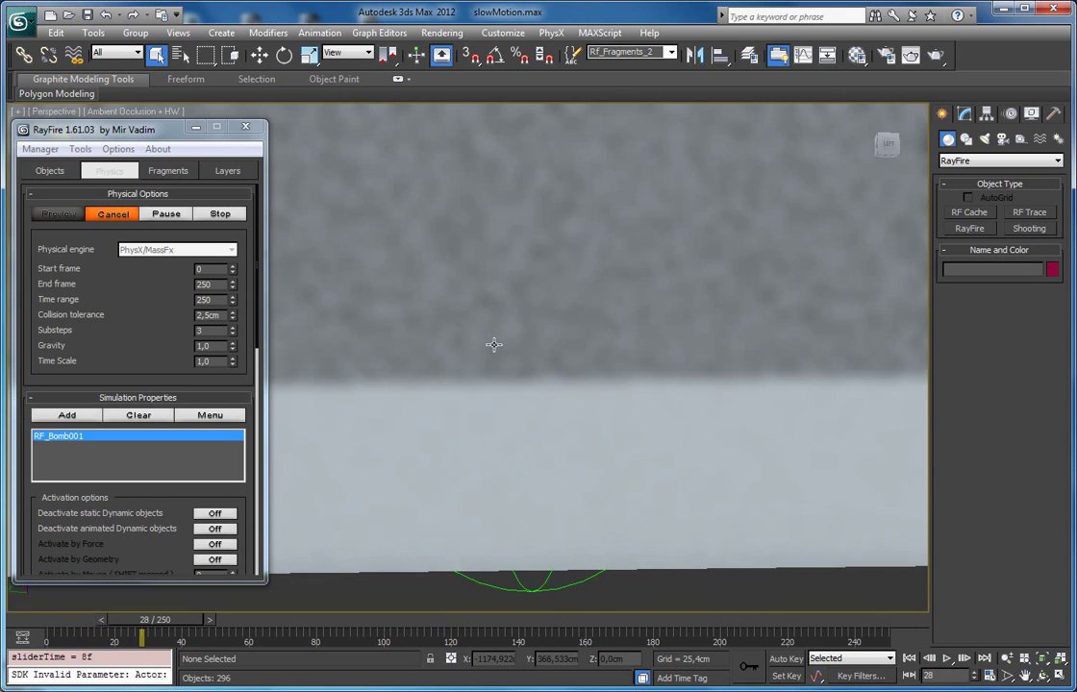
scroll(500, 348, "down", 5)
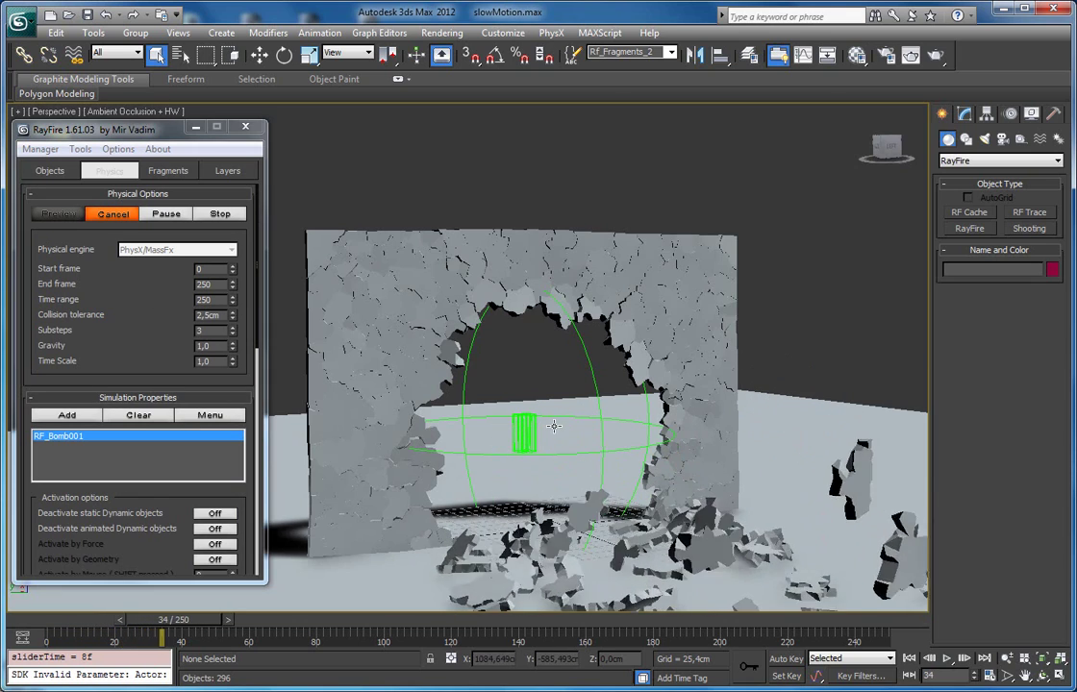
scroll(554, 425, "down", 3)
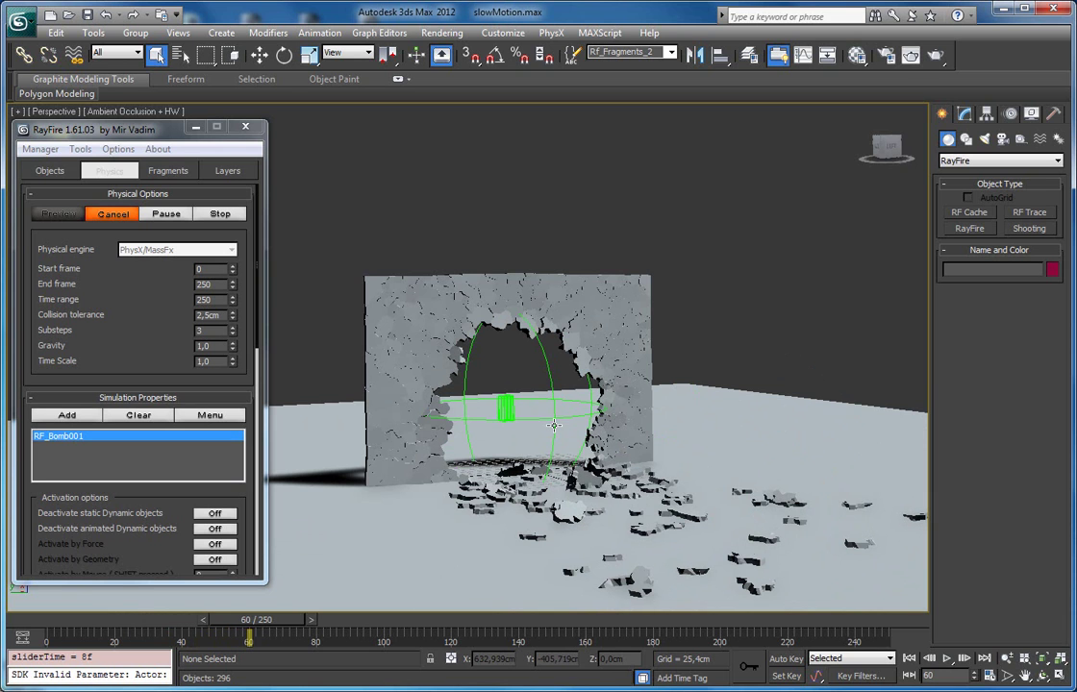
left_click(207, 216)
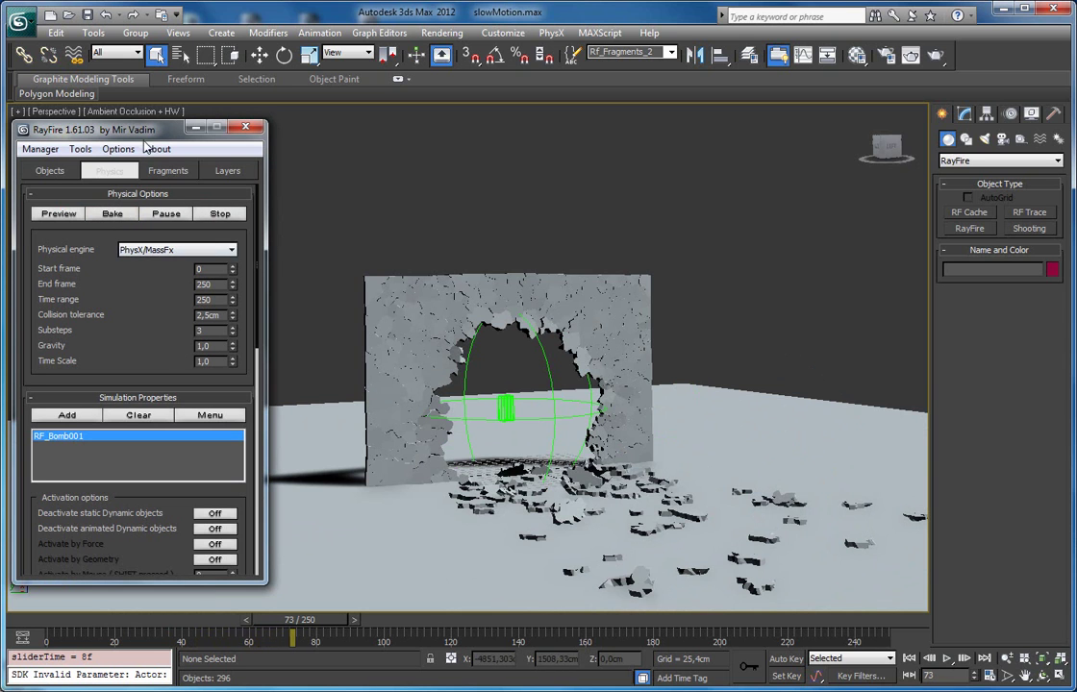
Collapse the physics settings and close the RayFire window.
left_click(111, 171)
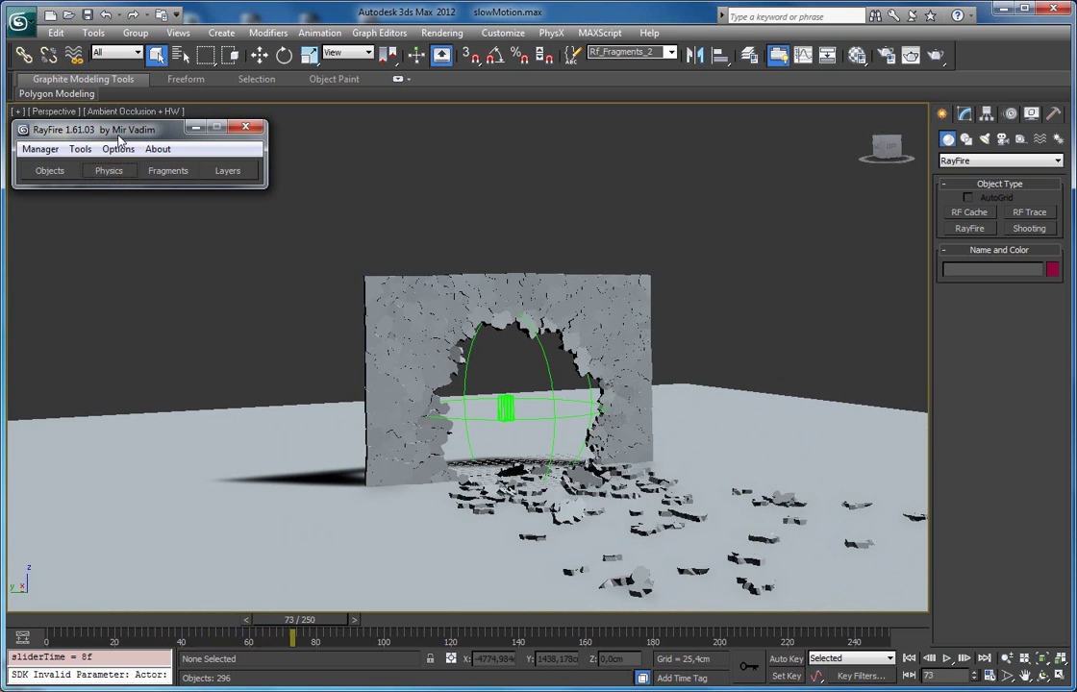
left_click_drag(115, 136, 126, 142)
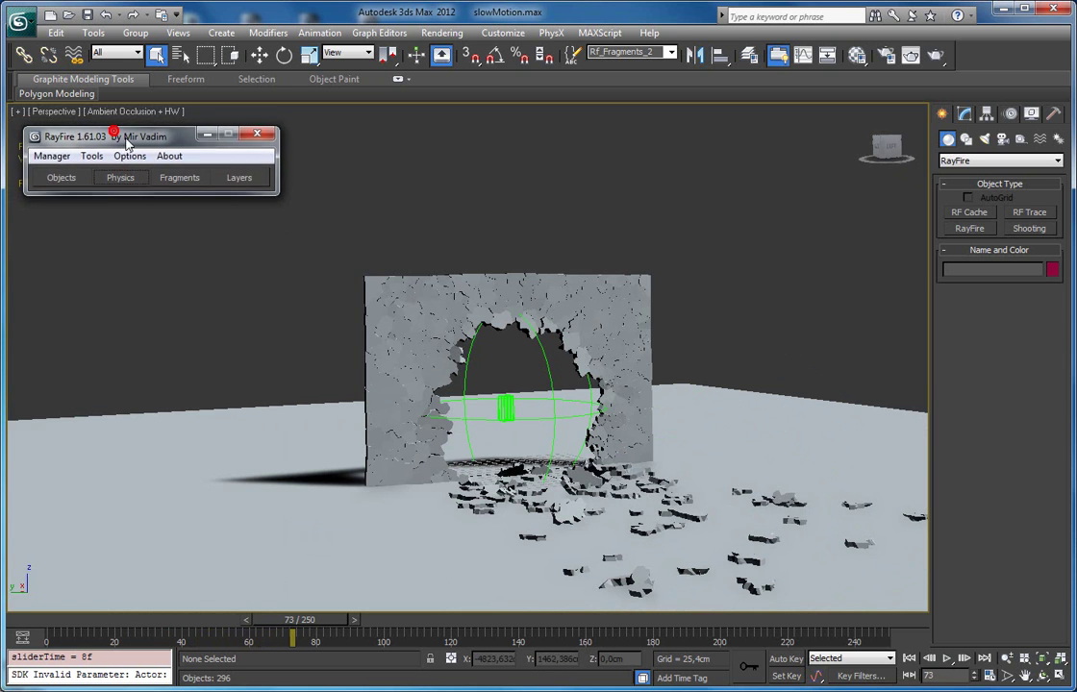
left_click(258, 136)
Hide the RF_Bomb001 helper in the middle of the wall's hole.
middle_click_drag(448, 304, 310, 394, "alt")
right_click(347, 348)
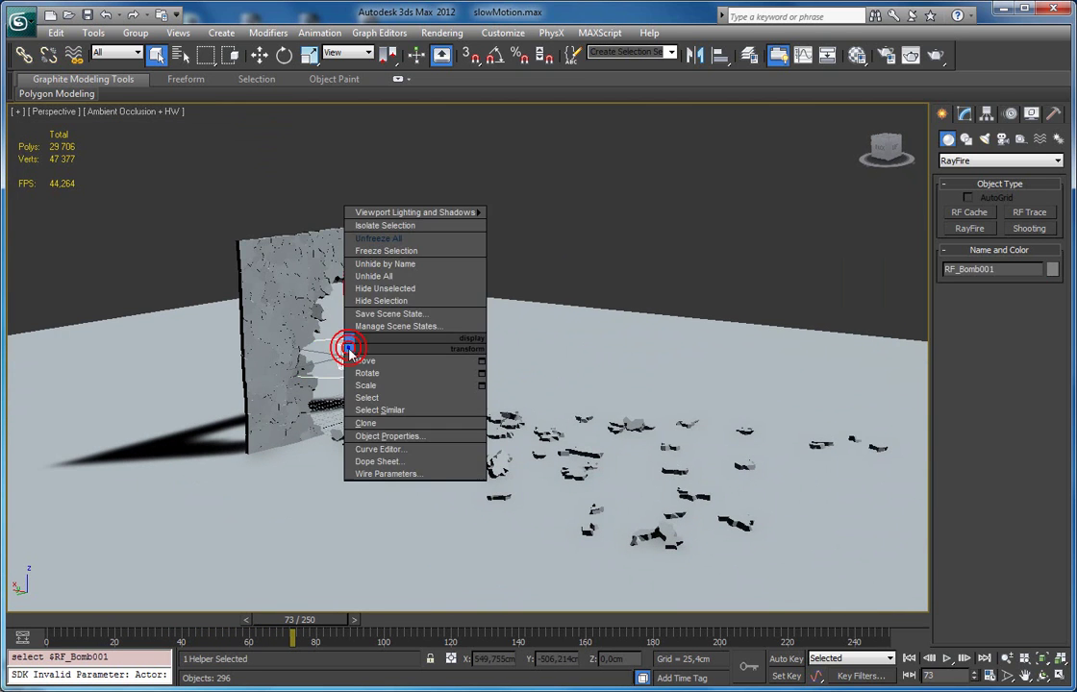
left_click(357, 300)
Create an RF Cache helper about 453 cm in size on the ground beside the exploded wall.
left_click_drag(294, 627, 98, 623)
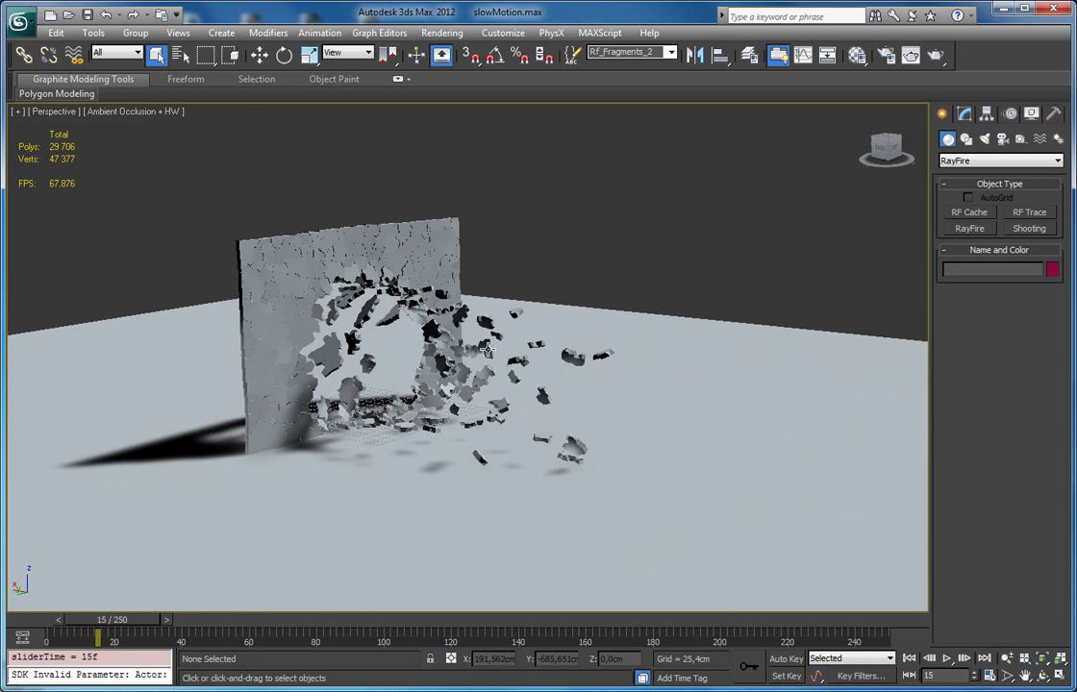
middle_click_drag(428, 303, 505, 372, "alt")
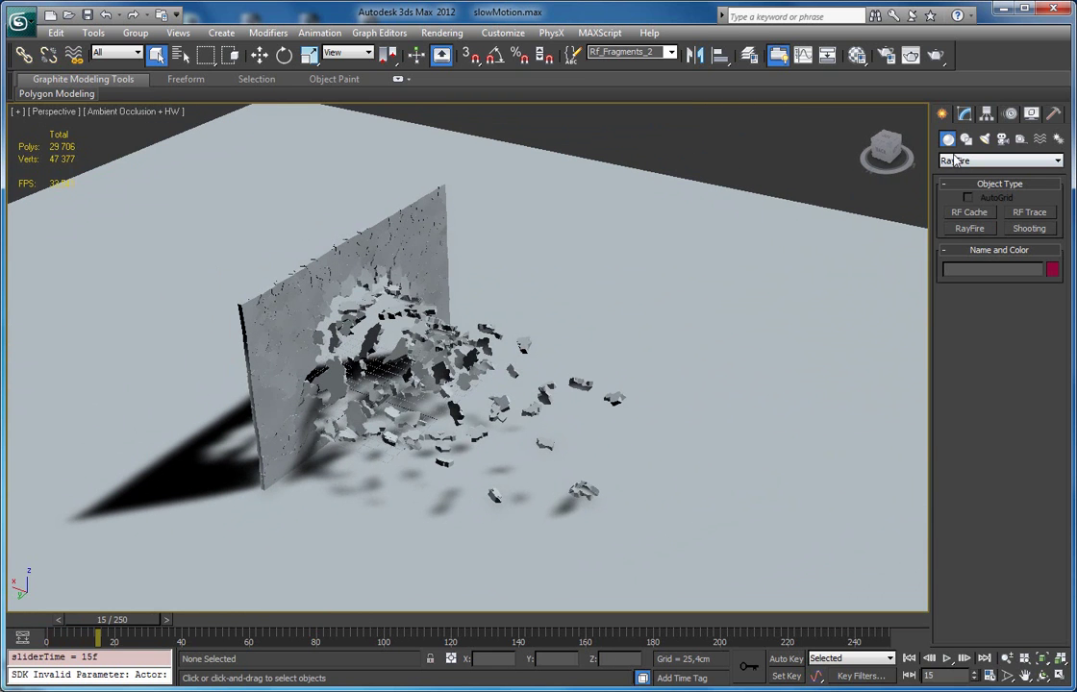
left_click(953, 162)
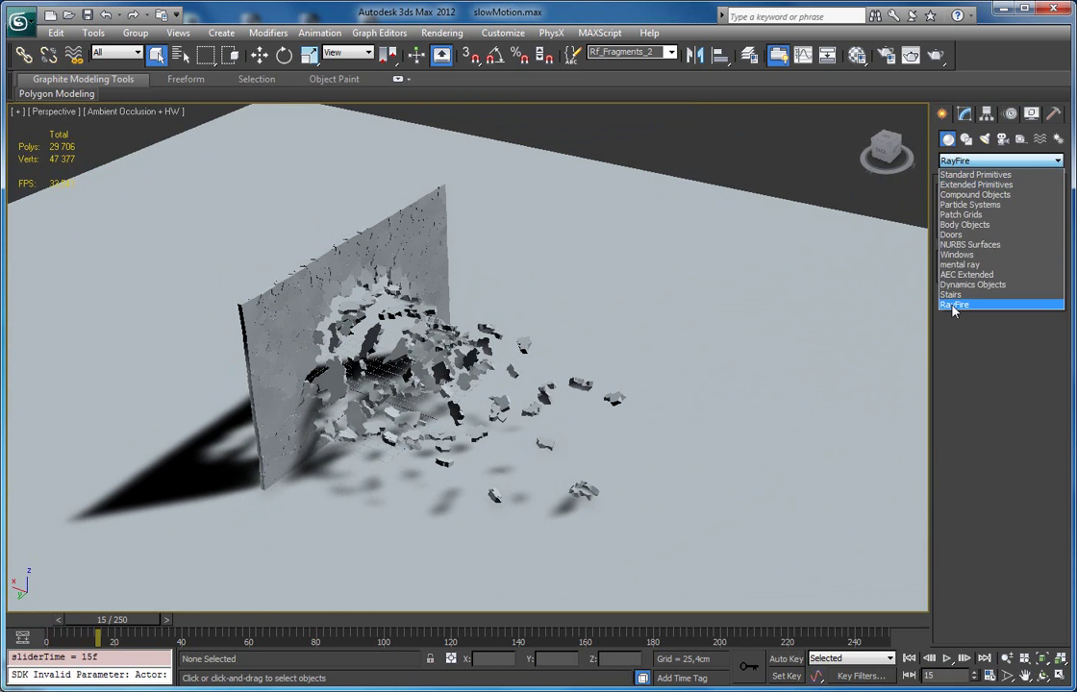
left_click(953, 301)
left_click(968, 213)
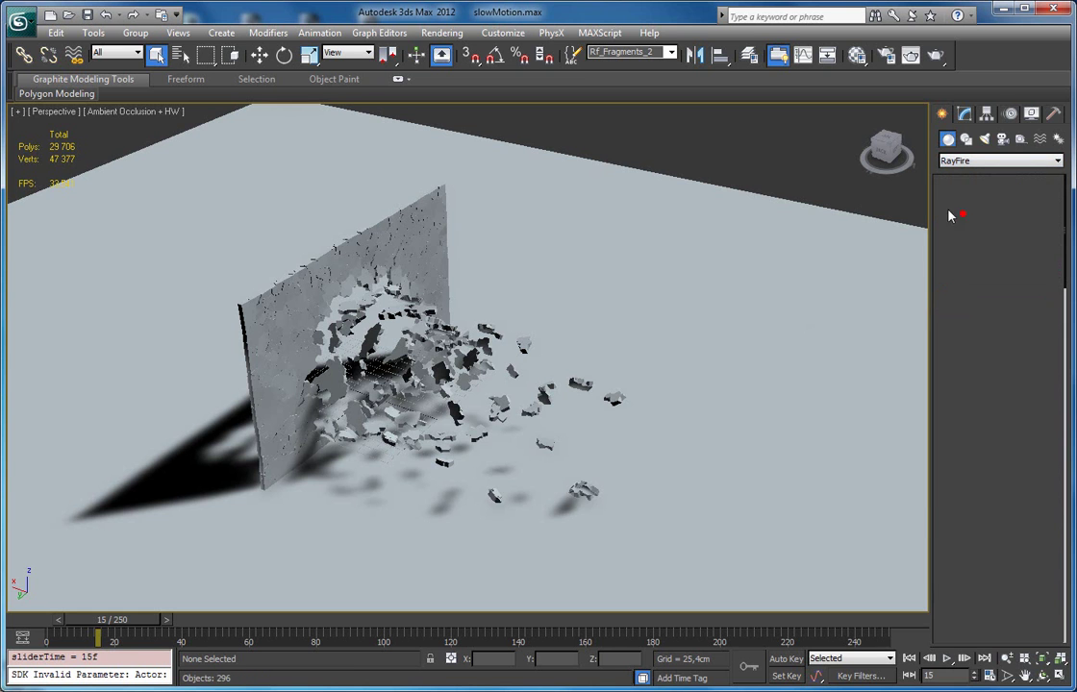
left_click(563, 231)
left_click_drag(598, 273, 584, 273)
Rotate the RF Cache icon about -93° around its Z axis, working in wireframe.
key("F3")
middle_click_drag(622, 240, 630, 268)
key("e")
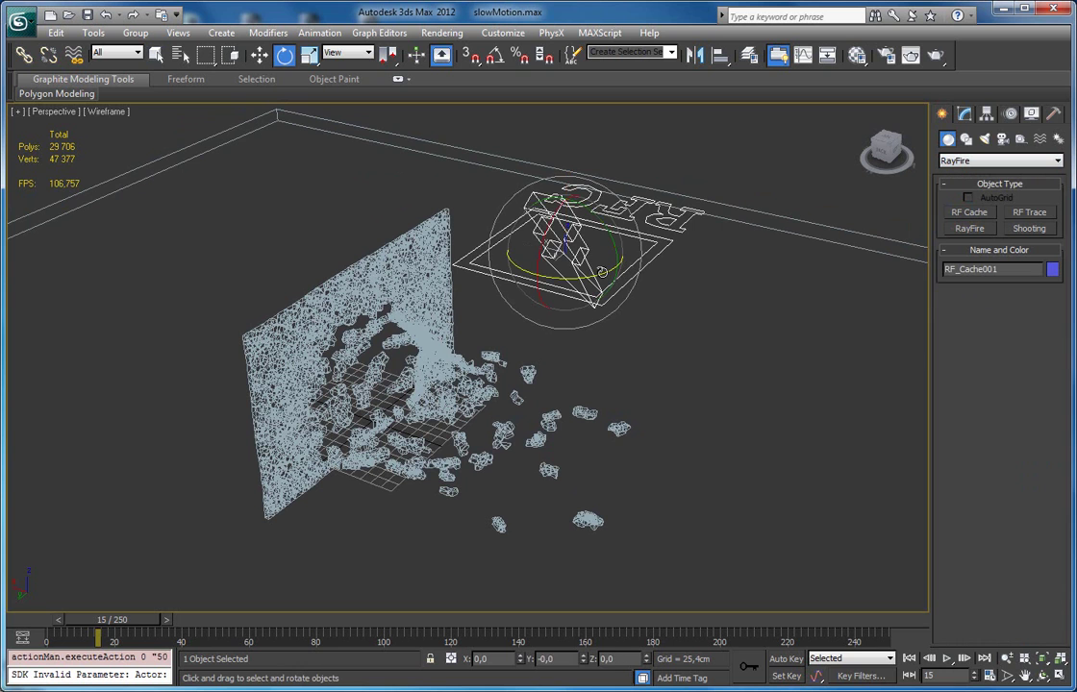
left_click_drag(602, 271, 553, 275)
Add all the Box002 wall fragments to the RF Cache's list of nodes to record.
left_click(964, 114)
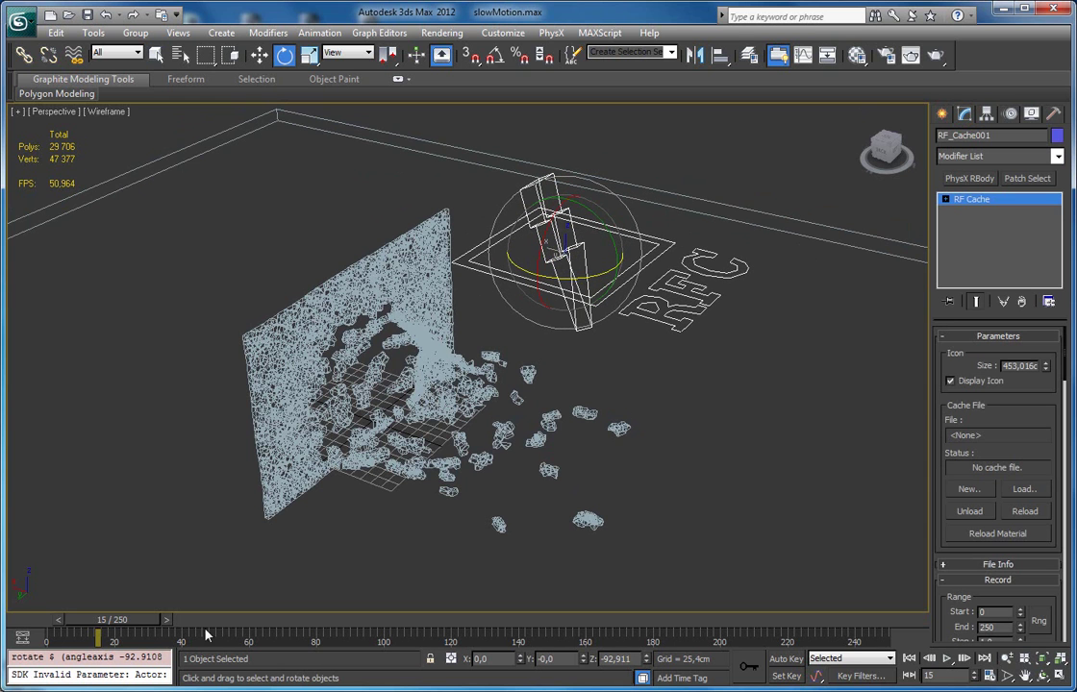
left_click_drag(193, 628, 120, 633)
middle_click_drag(298, 313, 280, 396, "alt")
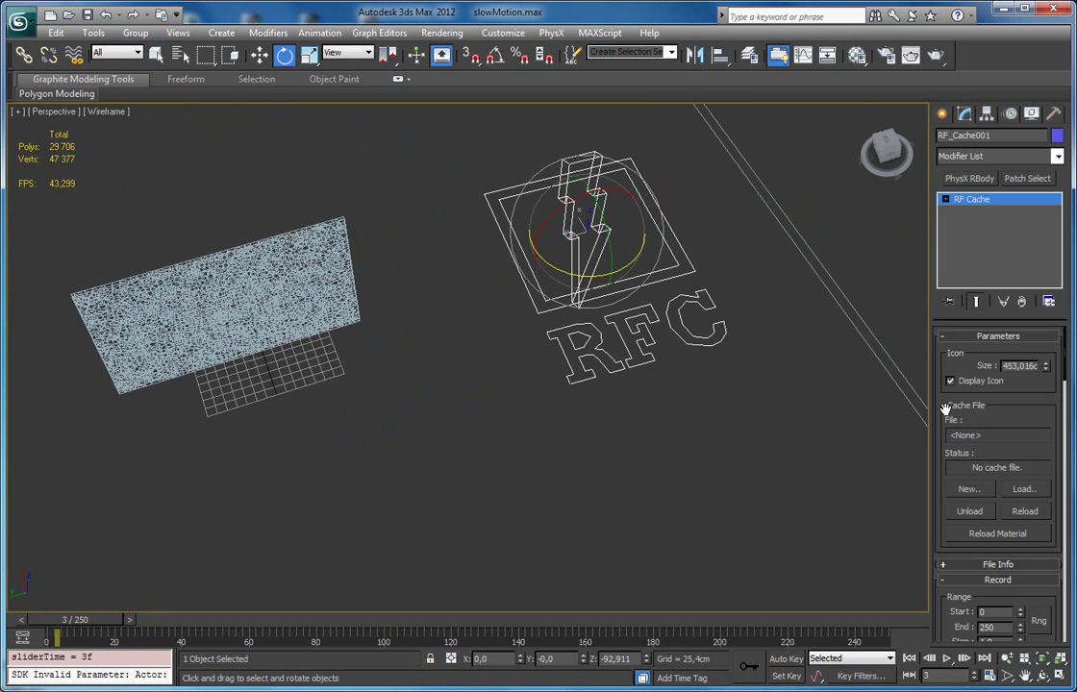
scroll(945, 407, "down", 5)
scroll(945, 471, "down", 3)
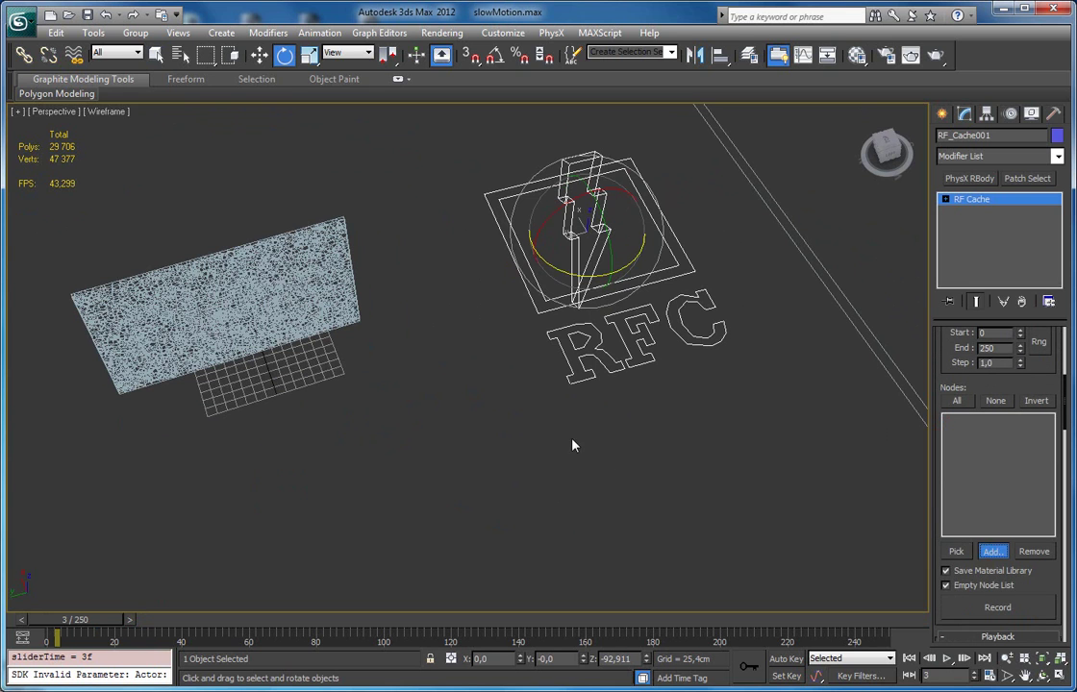
left_click_drag(433, 237, 400, 588)
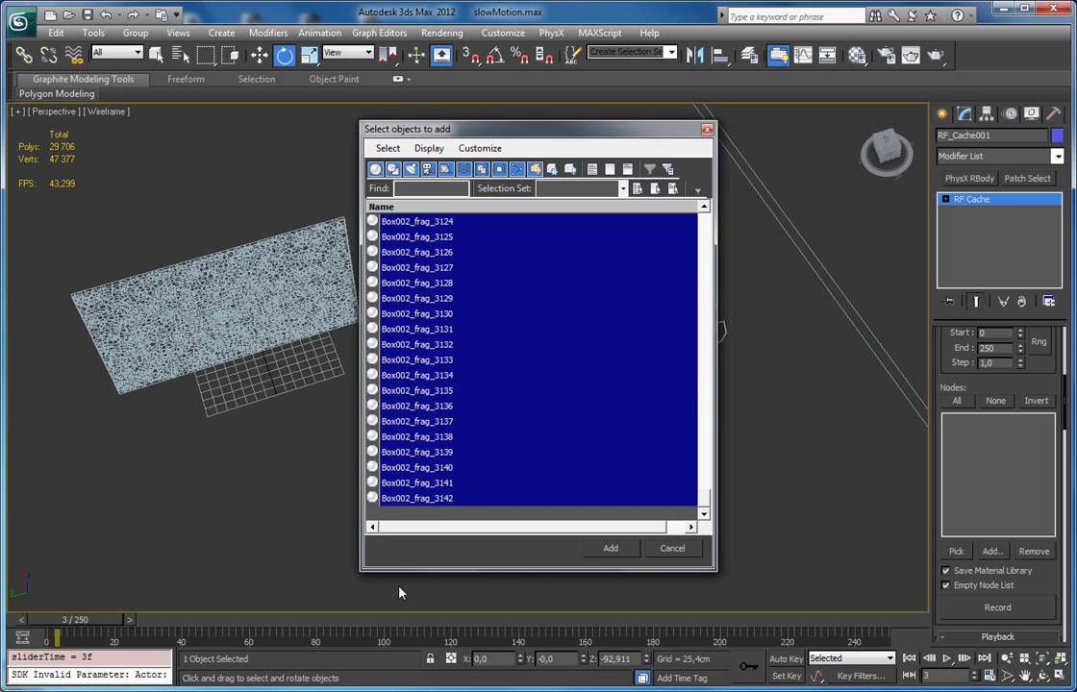
left_click(620, 549)
middle_click_drag(420, 393, 467, 419)
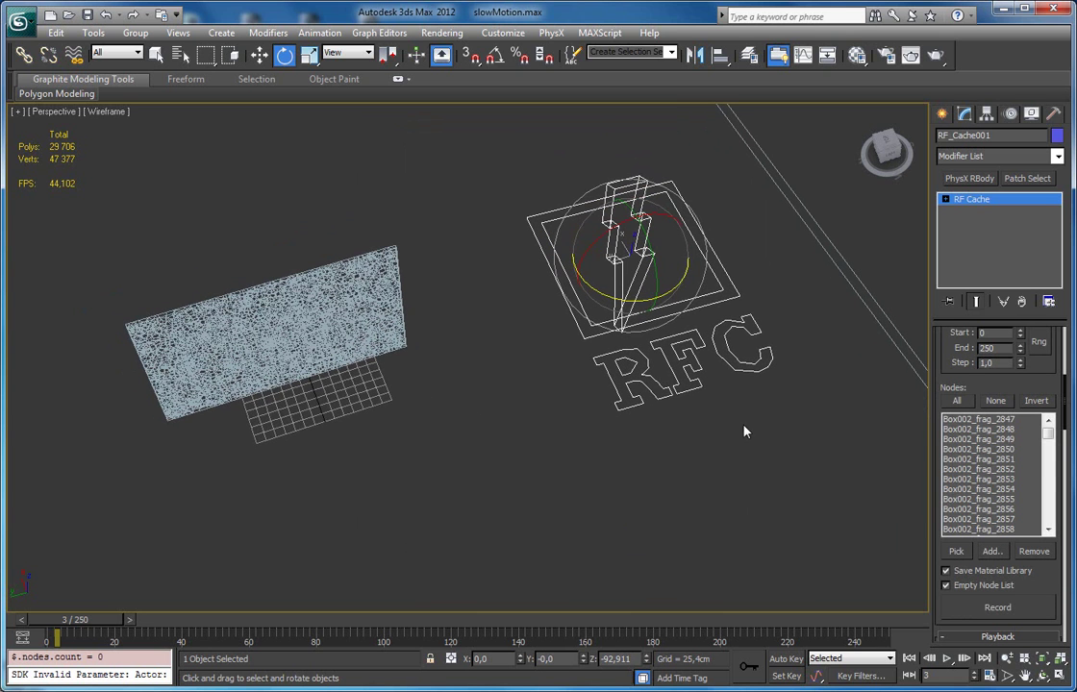
Check a wall fragment's keys at frame 9 and set the RF Cache record range from frame 9 to 100.
scroll(950, 370, "up", 2)
left_click_drag(92, 630, 103, 621)
left_click(180, 379)
key("e")
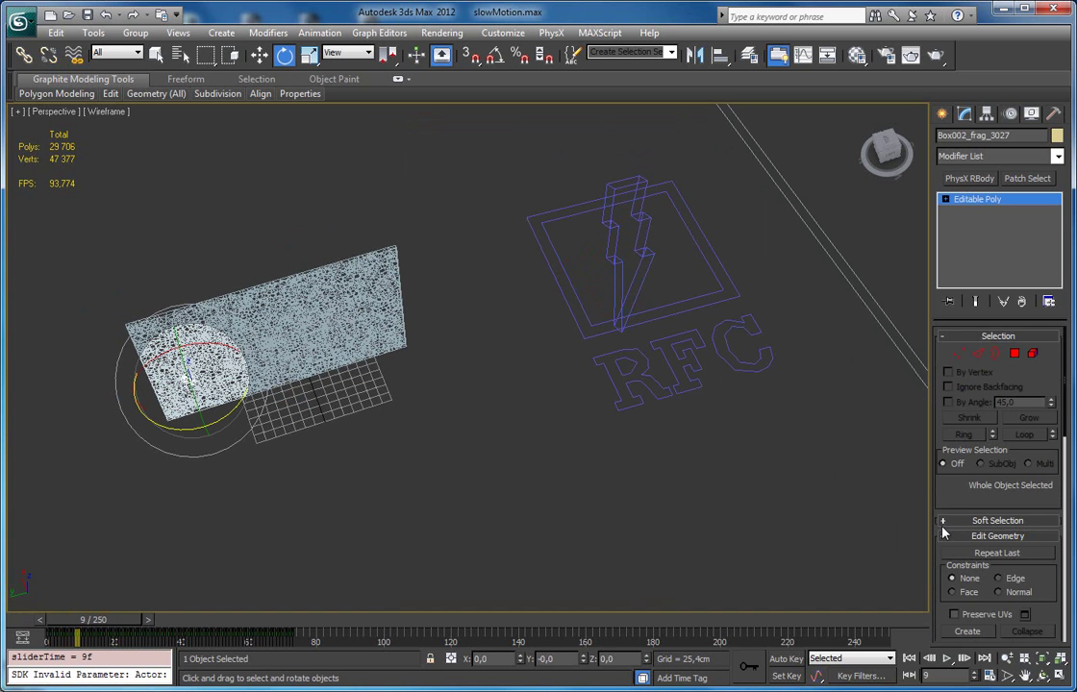
left_click(617, 300)
type("9")
key("Return")
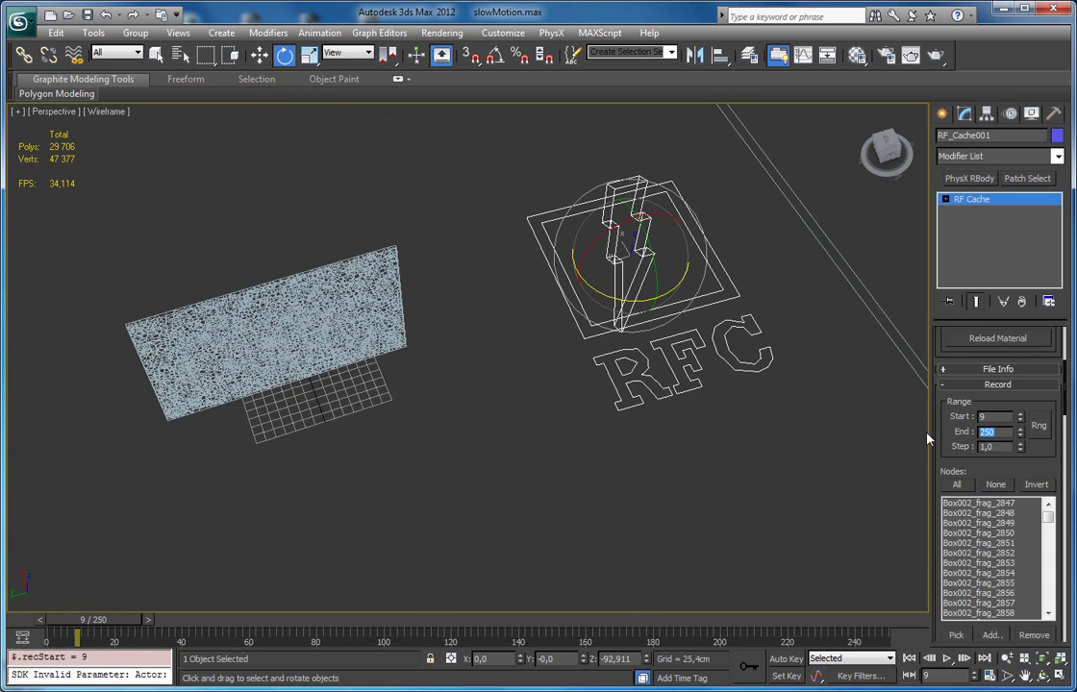
type("100")
left_click_drag(952, 438, 950, 632)
left_click_drag(942, 395, 953, 253)
Record the fragment animation to the cache file RF_Cache001.rfc, replacing the existing file.
scroll(1000, 490, "down", 5)
mouse_move(279, 410)
middle_mouse_down("alt")
mouse_move(361, 356)
mouse_move(538, 404)
middle_mouse_up("alt")
key("F3")
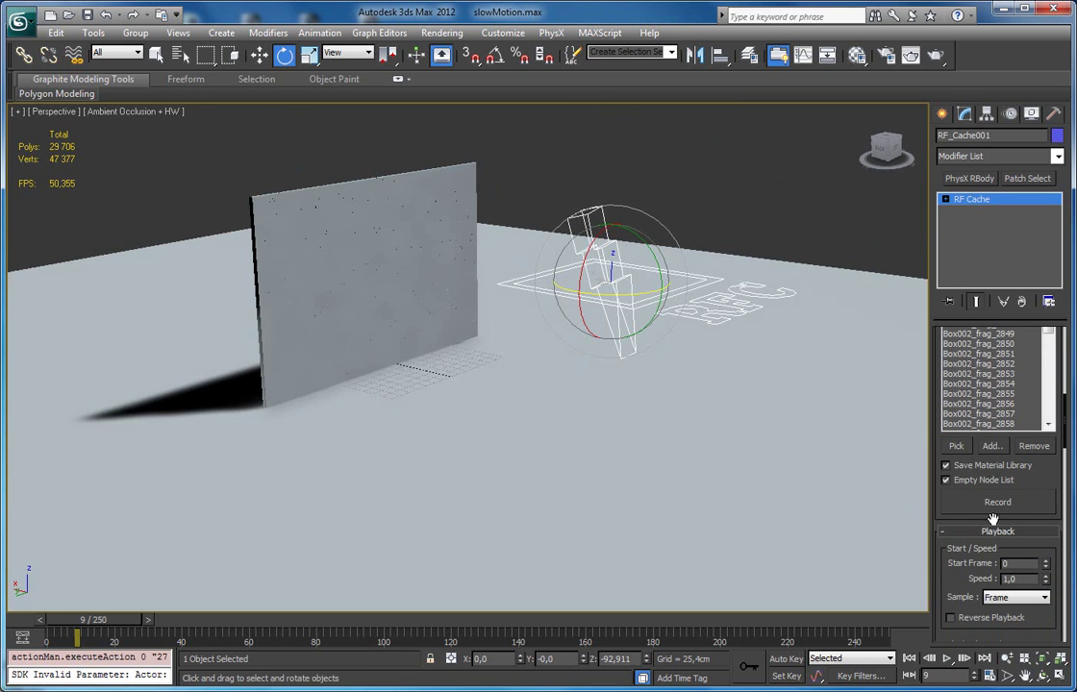
left_click(978, 506)
left_click(63, 129)
left_click(569, 364)
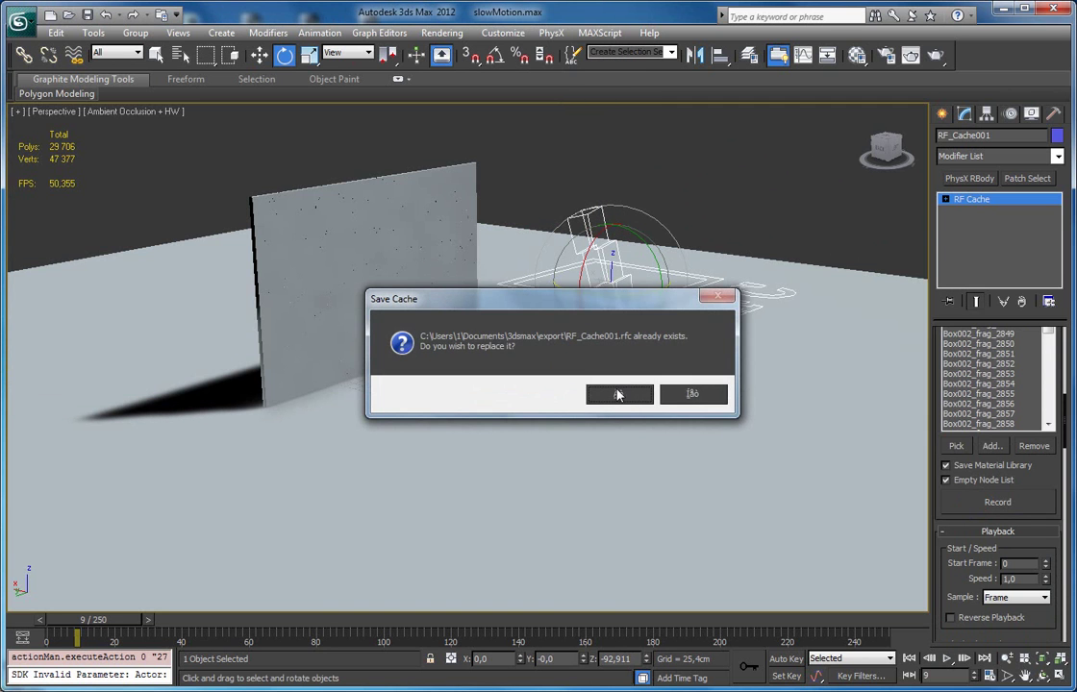
left_click(618, 395)
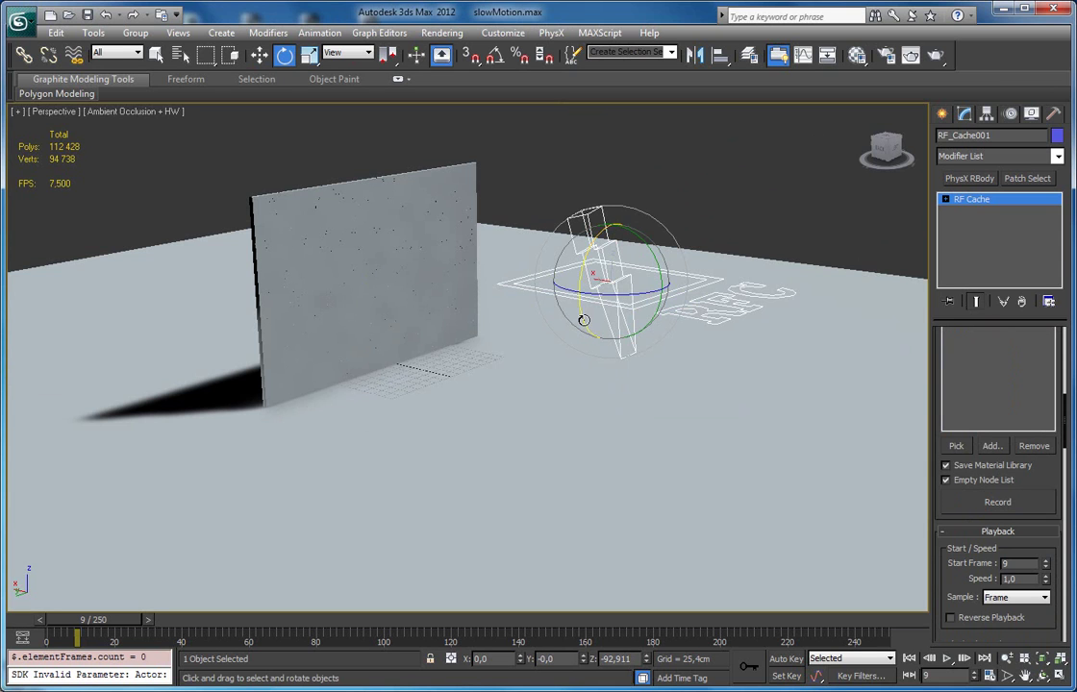
Move the RF Cache along Y to about -1663 cm so its cached wall stands beside the original.
key("w")
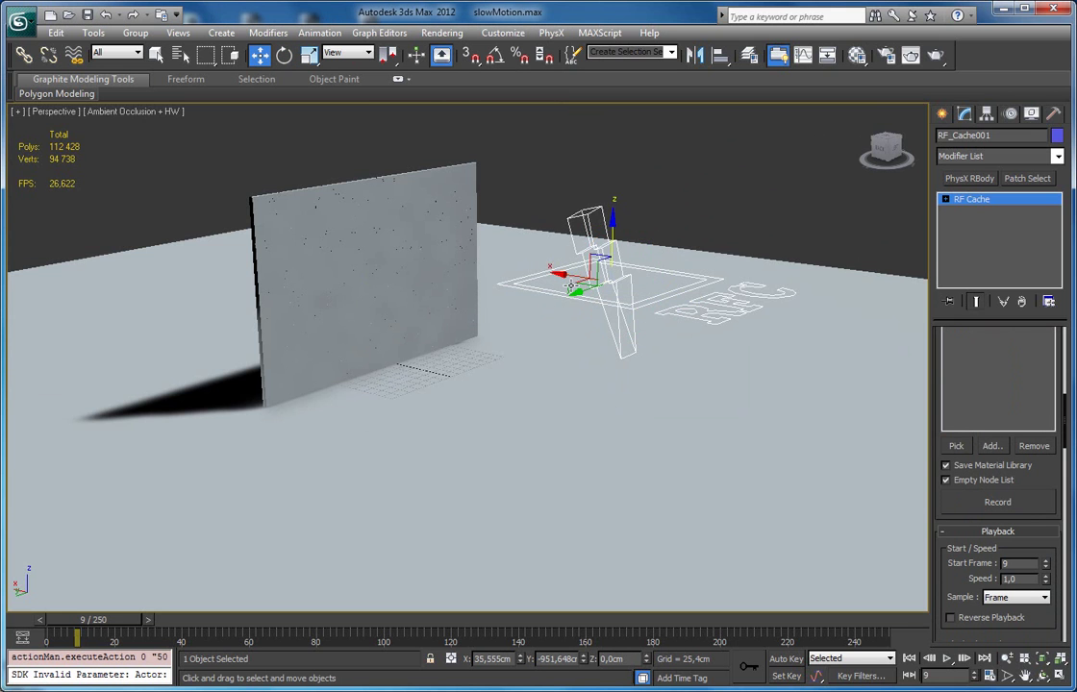
middle_click_drag(572, 289, 615, 317, "alt")
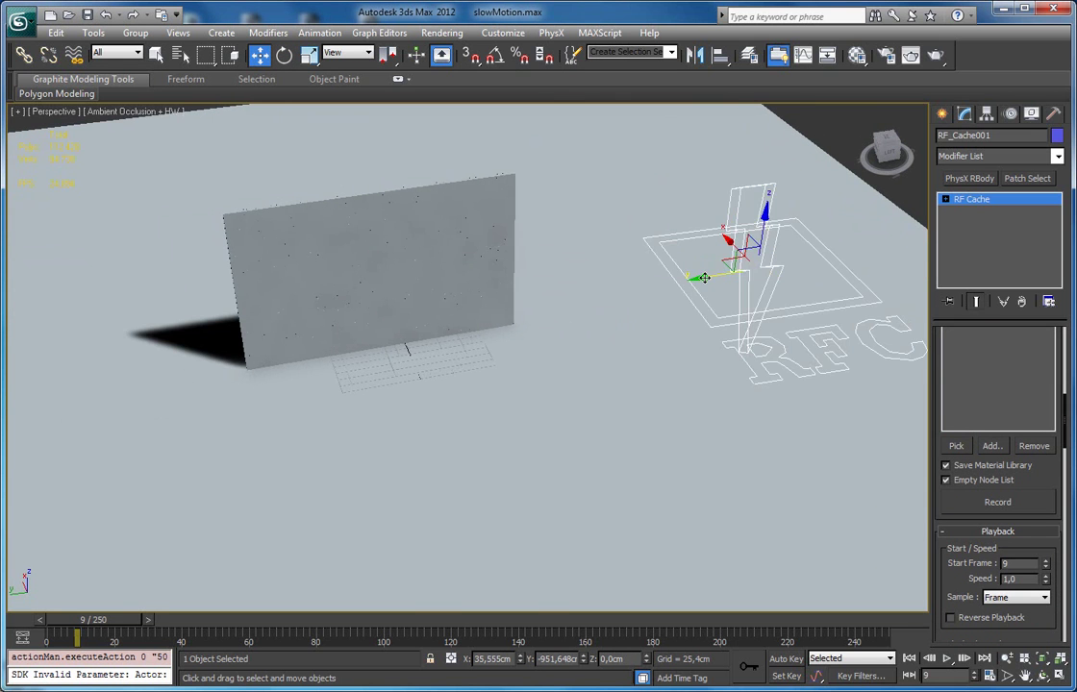
left_click(704, 278)
Compare the original fragmented wall with the cached one by selecting each, showing edged faces and scrubbing around frame 10.
left_click(501, 270)
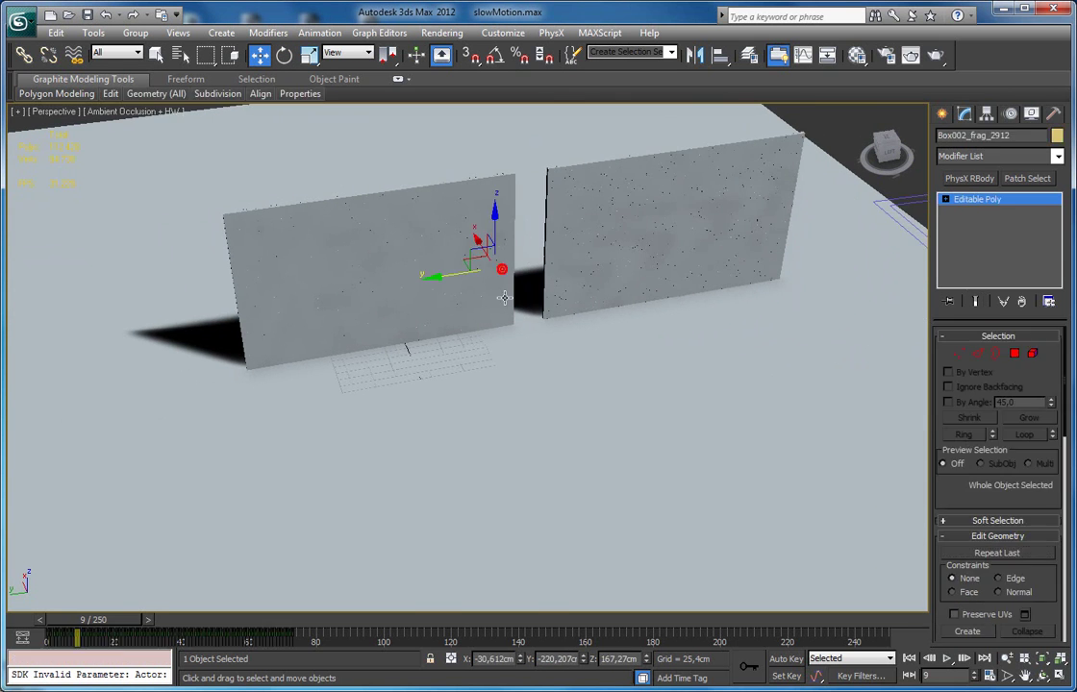
key("F4")
middle_click_drag(505, 297, 467, 347)
left_click(298, 291)
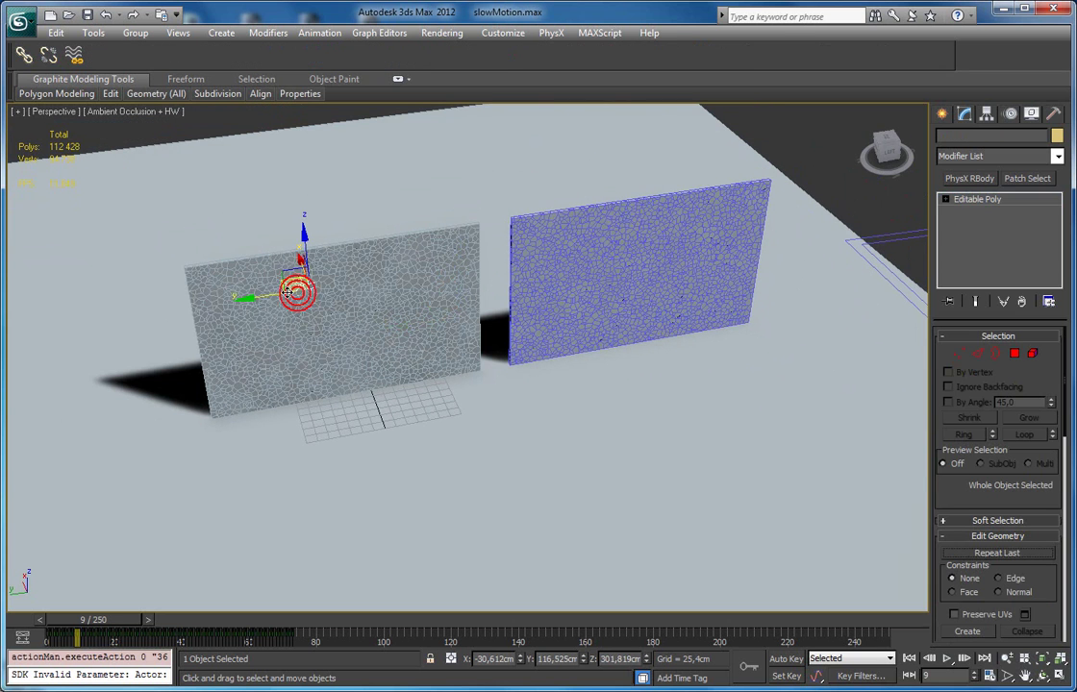
left_click(231, 286)
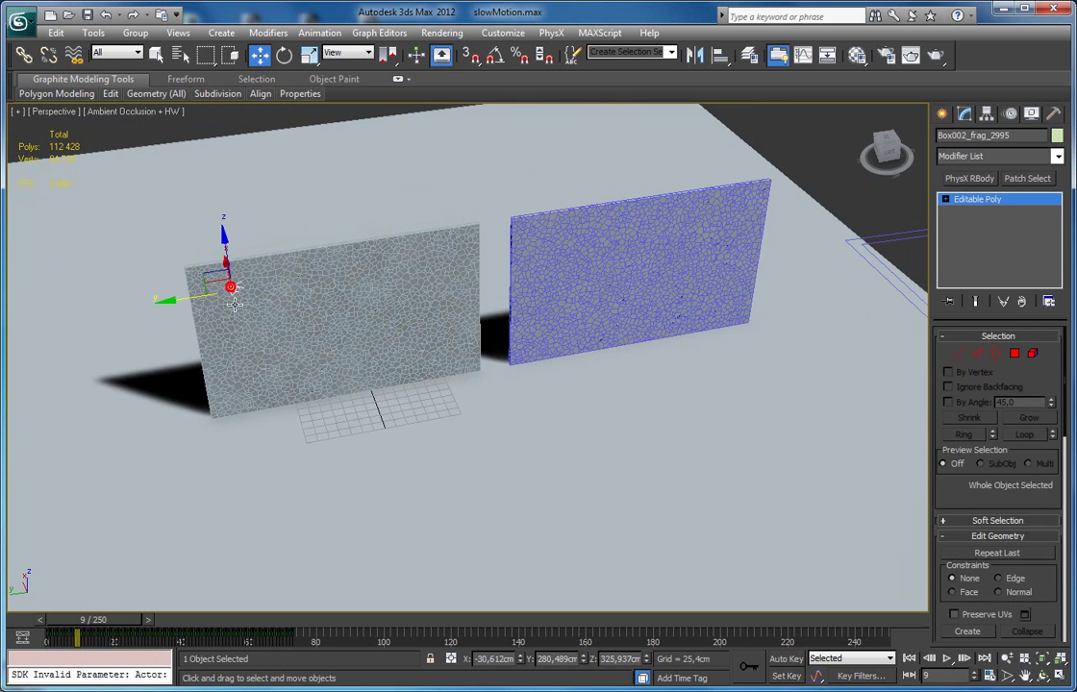
left_click(534, 254)
middle_click_drag(635, 269, 532, 304)
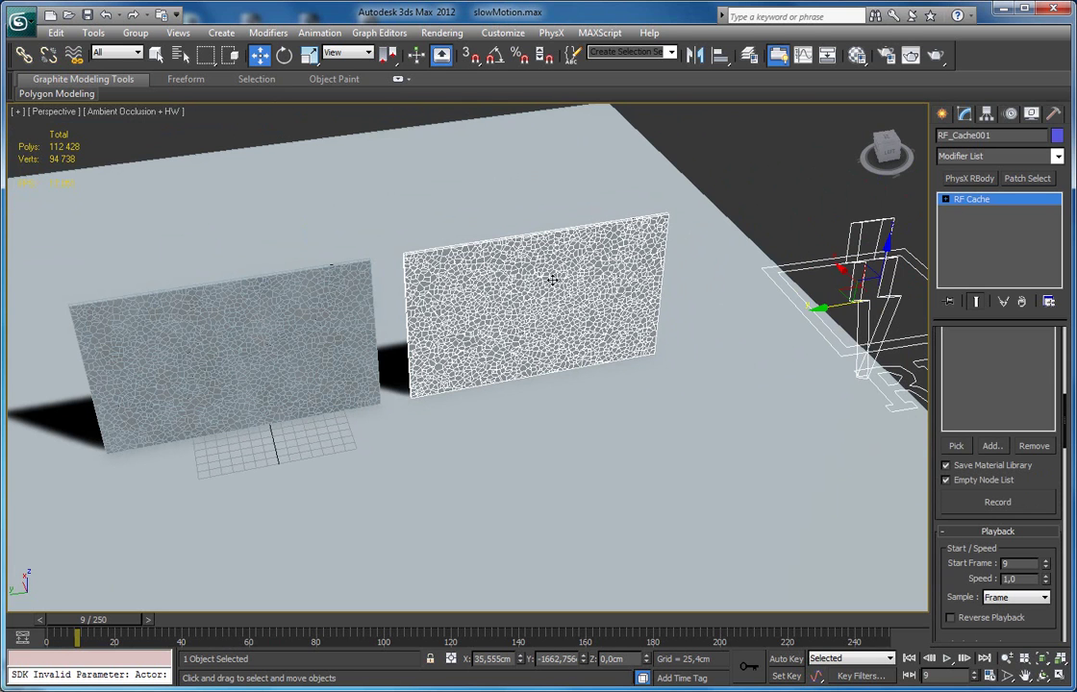
left_click_drag(54, 636, 92, 631)
Save an incremented copy of the scene as slowMotion01.max.
left_click(260, 54)
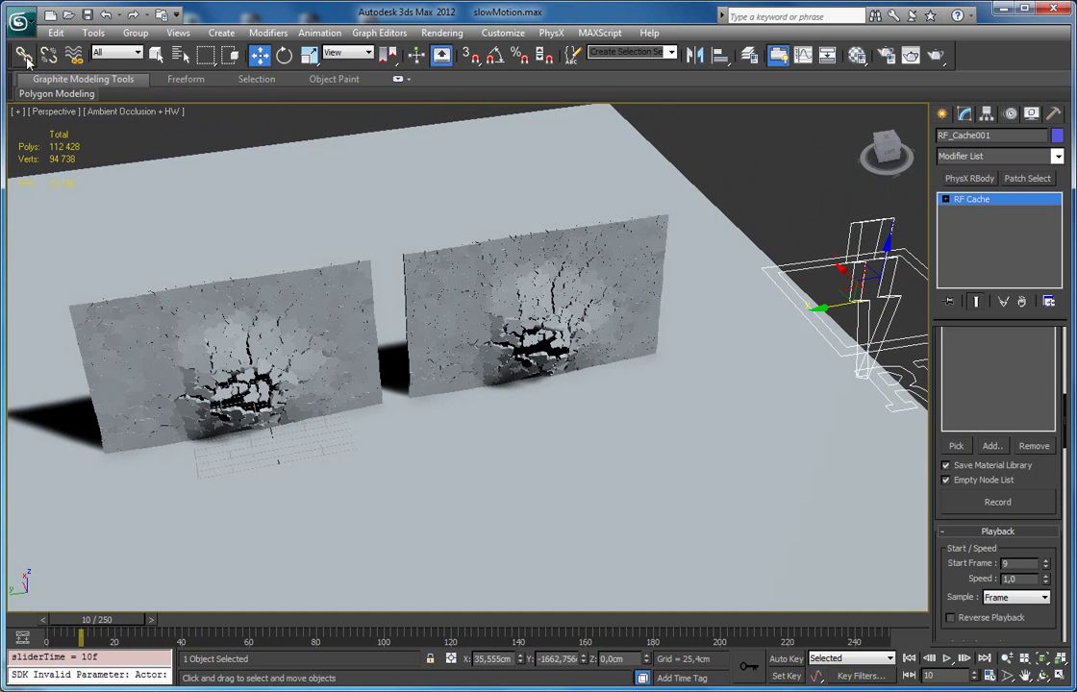
left_click(21, 21)
left_click(82, 193)
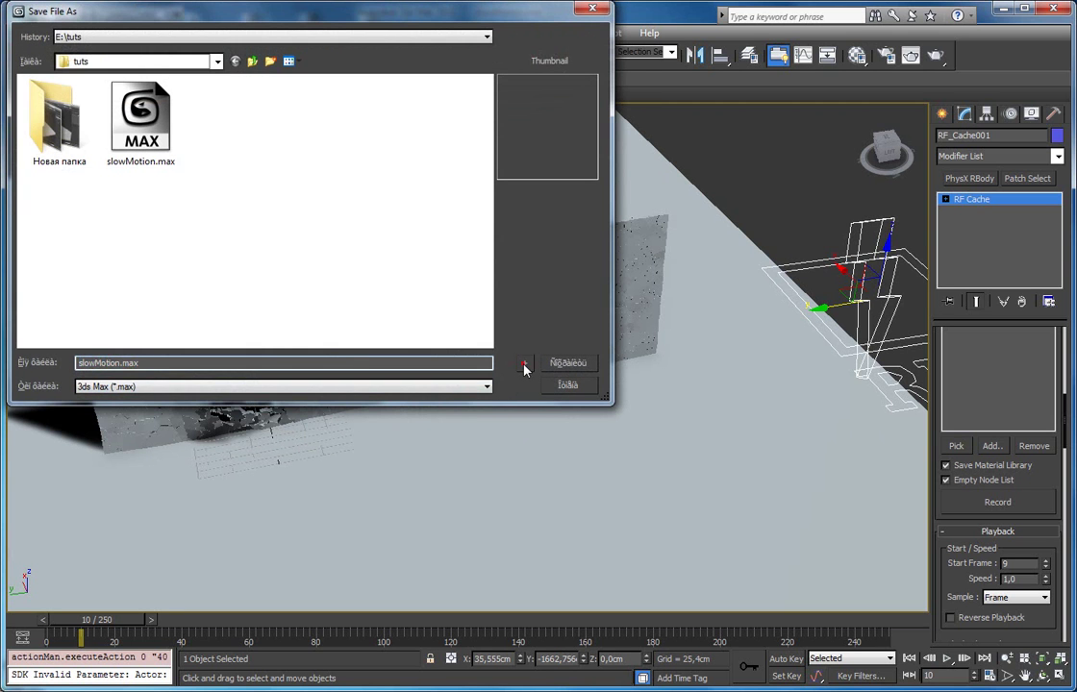
left_click(525, 365)
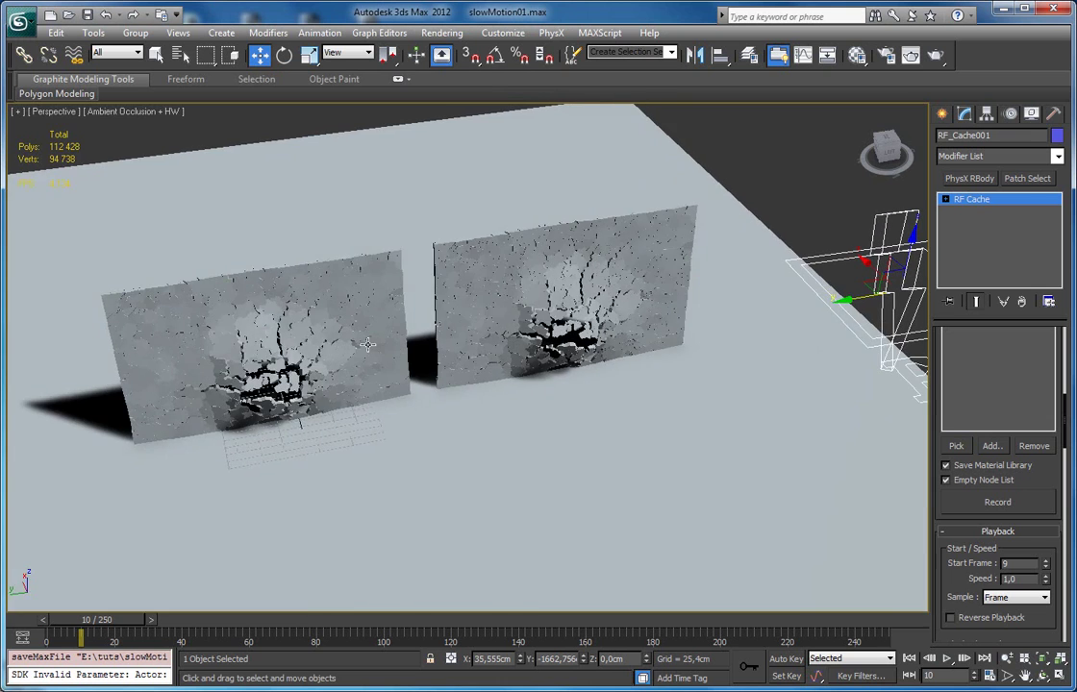
Delete all the fragments of the original wall, keeping the cached wall.
key("F3")
left_click_drag(66, 227, 414, 486)
key("Delete")
Move the RF Cache along Y to about -1001 cm so the cached wall takes the original wall's place, and restore shading.
left_click(516, 291)
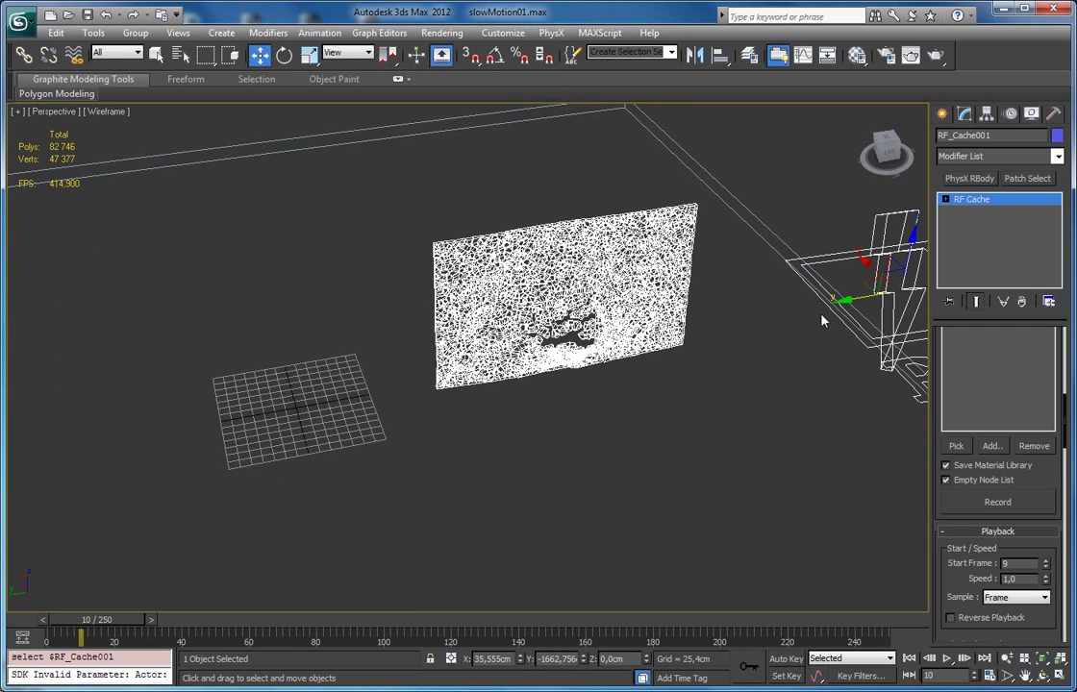
key("w")
left_click_drag(857, 295, 628, 334)
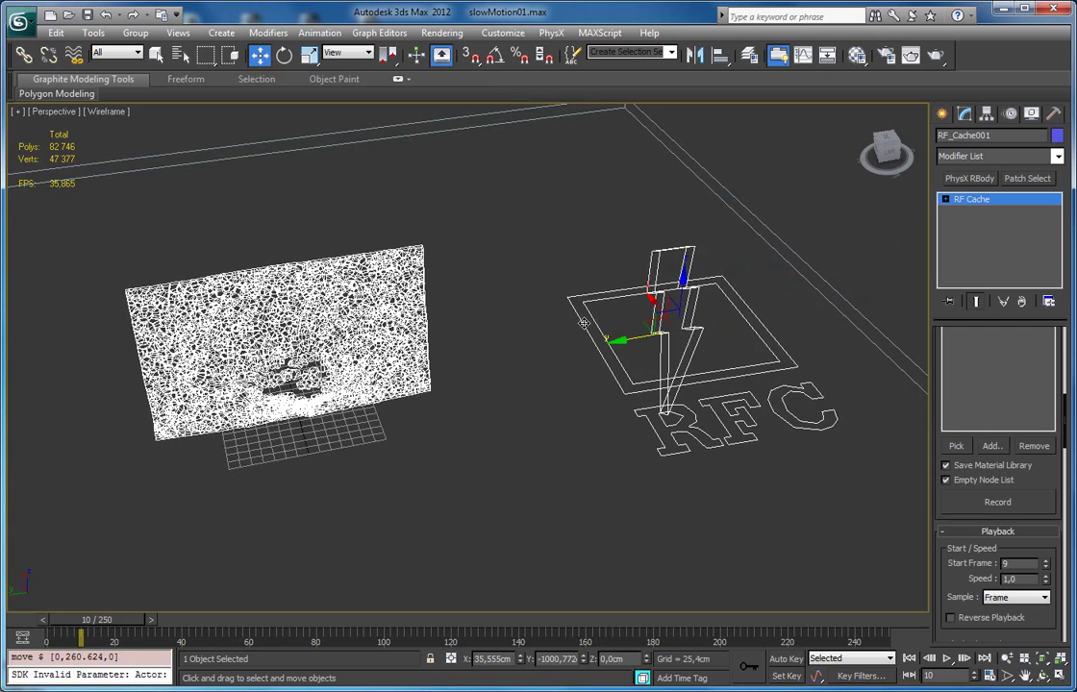
key("F3")
mouse_move(443, 335)
middle_mouse_down()
mouse_move(463, 328)
mouse_move(485, 342)
mouse_move(486, 375)
mouse_move(494, 323)
middle_mouse_up()
middle_click_drag(402, 339, 411, 338)
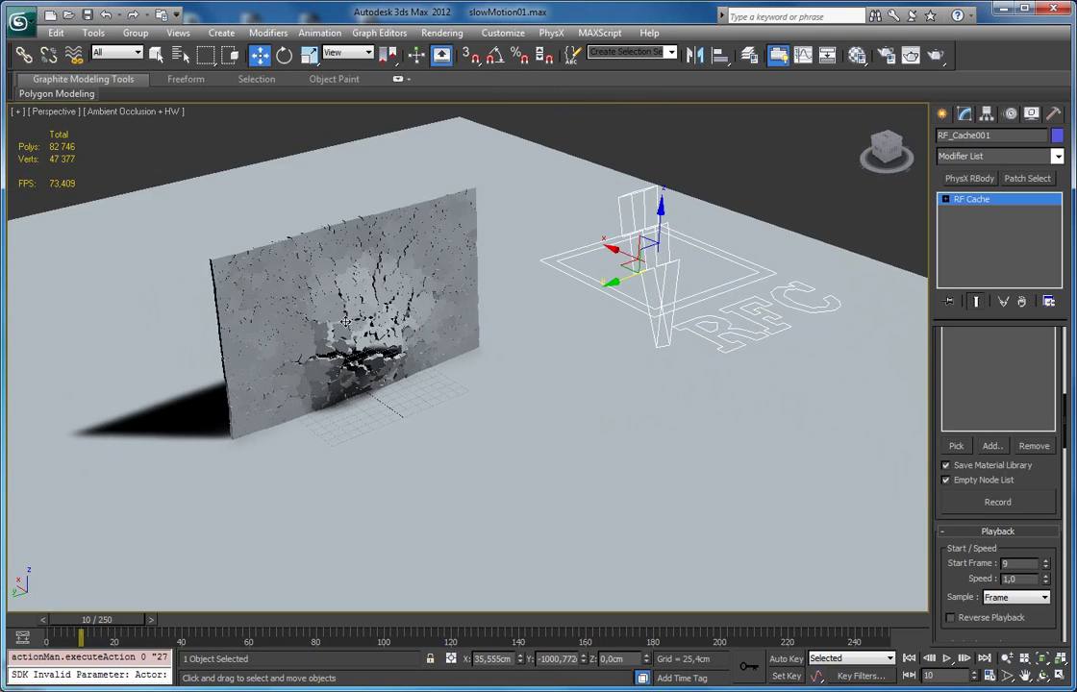
Scrub through the cached wall explosion up close and return to frame 9.
left_click_drag(106, 620, 137, 626)
scroll(370, 452, "up", 3)
mouse_move(375, 453)
middle_mouse_down()
mouse_move(381, 402)
mouse_move(405, 423)
middle_mouse_up()
mouse_move(136, 619)
left_mouse_down()
mouse_move(93, 630)
mouse_move(125, 631)
left_mouse_up()
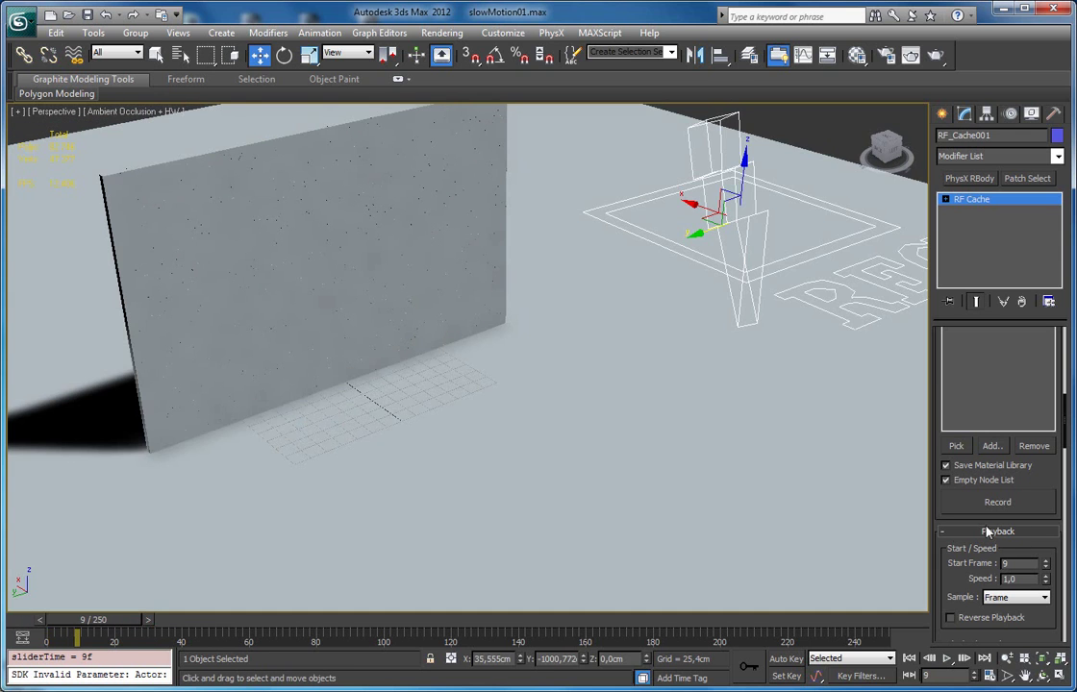
Collapse the RF Cache's general parameters and bring its playback start and speed settings into view.
scroll(943, 583, "up", 3)
scroll(968, 387, "up", 6)
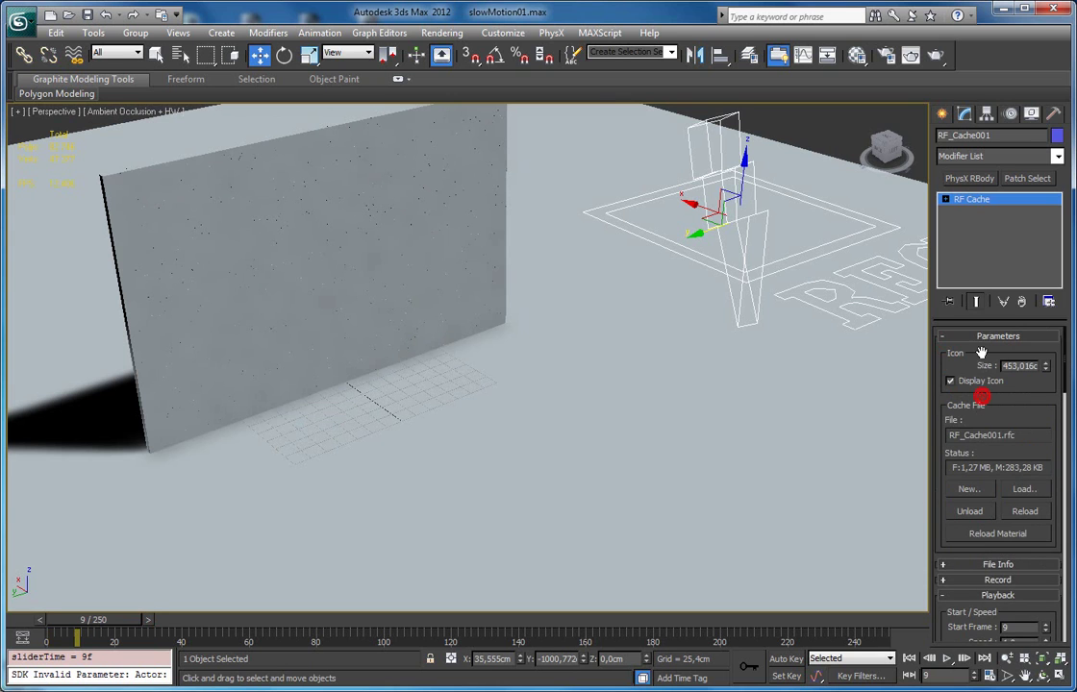
left_click(982, 336)
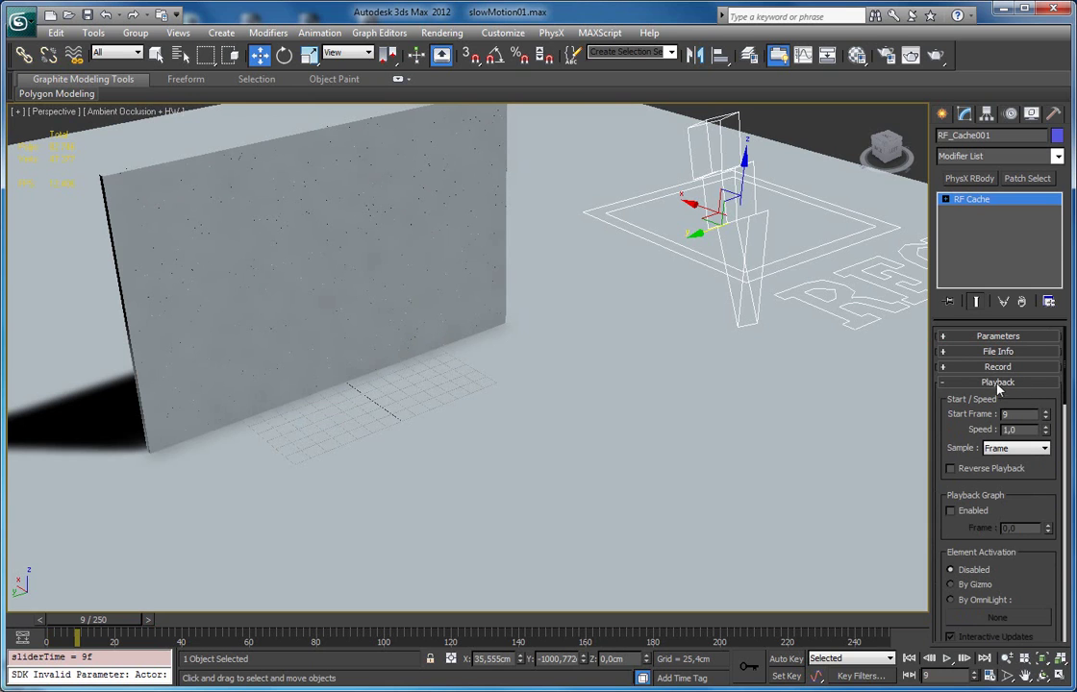
mouse_move(940, 425)
left_mouse_down()
mouse_move(950, 396)
mouse_move(950, 407)
left_mouse_up()
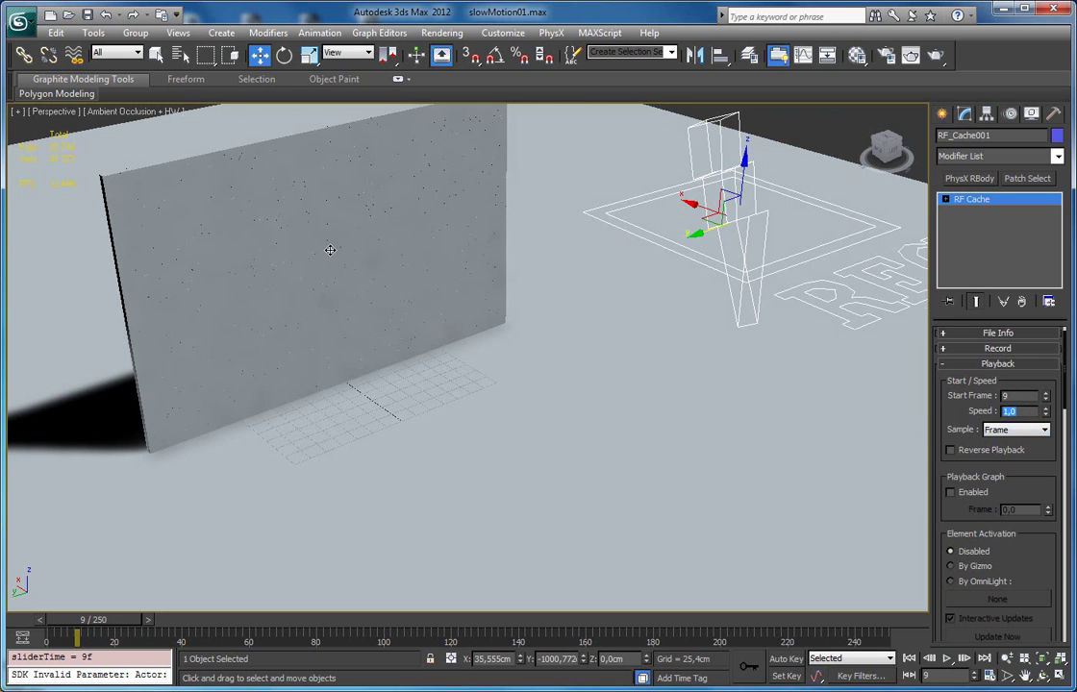
Play the cached explosion at its original speed and rewind to just before the blast.
middle_click_drag(338, 252, 393, 275)
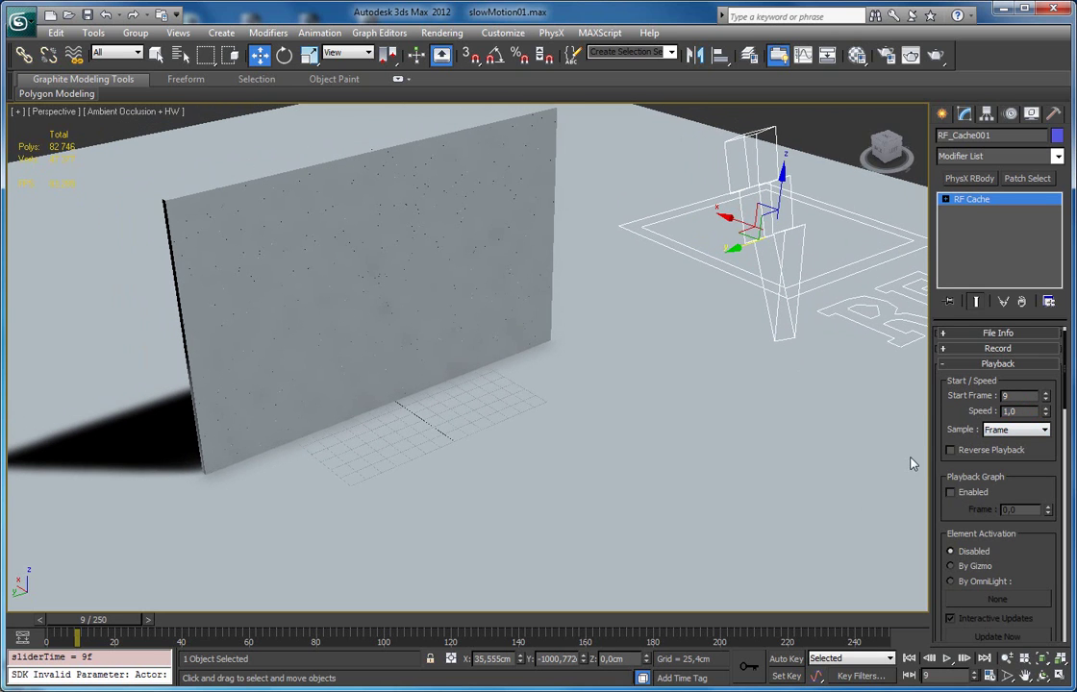
key("/")
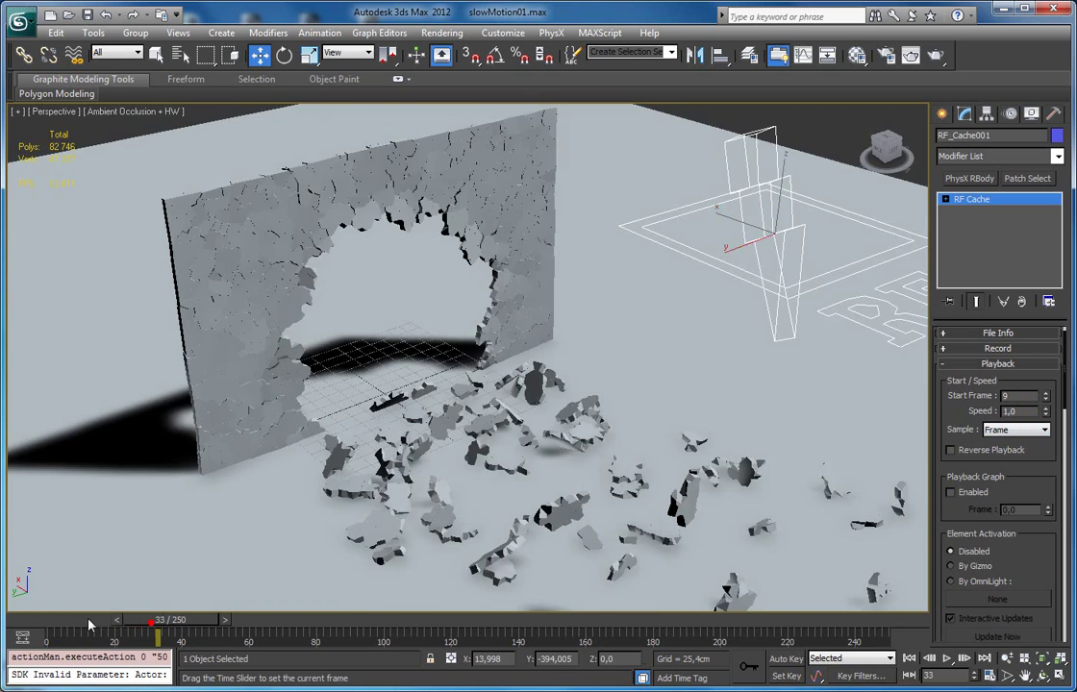
mouse_move(88, 626)
left_mouse_down()
mouse_move(58, 623)
mouse_move(204, 632)
mouse_move(89, 631)
left_mouse_up()
Set the RF Cache playback speed to 0.5 and play the slowed explosion.
mouse_move(1045, 415)
left_mouse_down()
mouse_move(1045, 433)
mouse_move(1040, 410)
left_mouse_up()
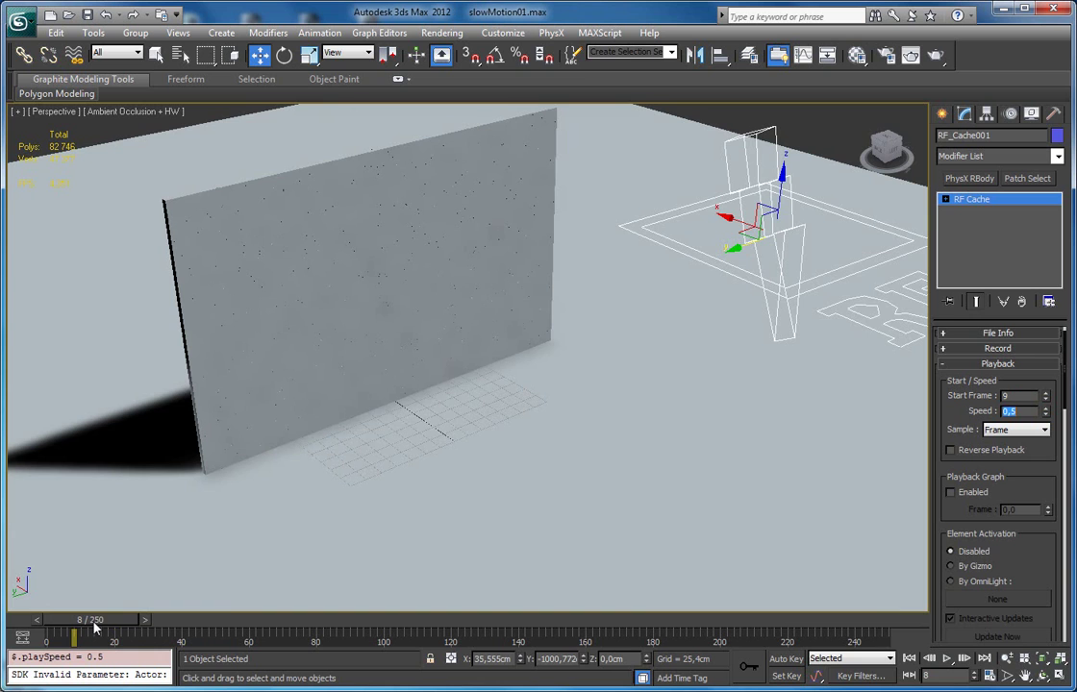
key("slash")
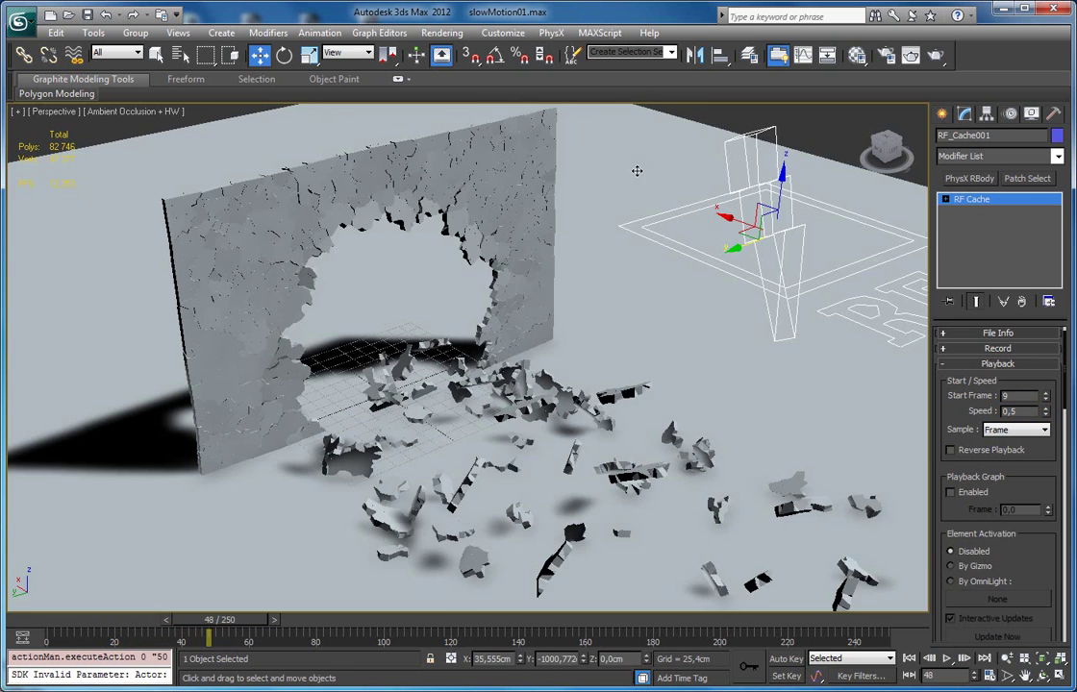
Stop playback, rewind to just before the blast, set the RF Cache playback speed to 0.1 and play the animation.
key("slash")
left_click_drag(252, 621, 115, 629)
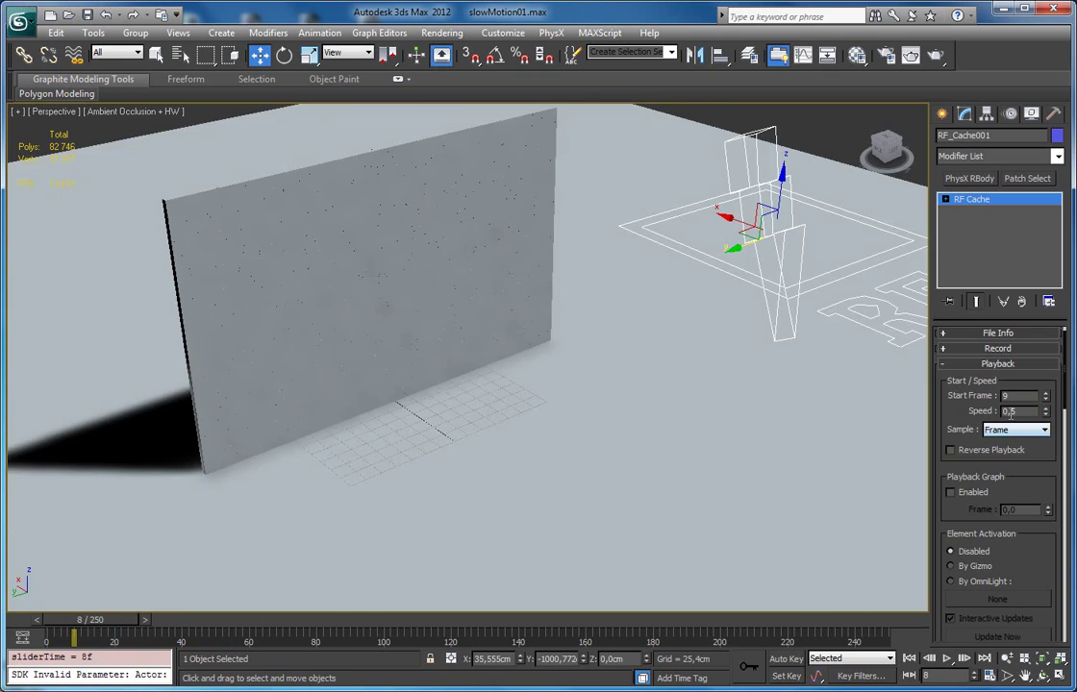
key("Return")
left_click_drag(92, 620, 126, 623)
key("/")
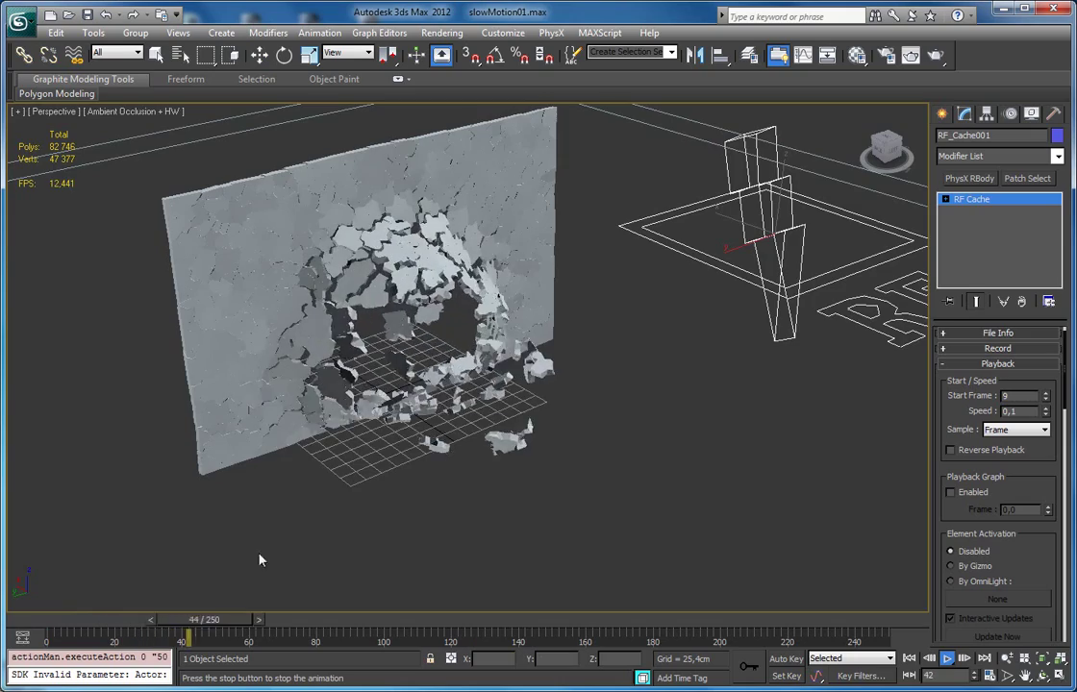
Watch the 0.1-speed explosion from closer up, rewind, and replay it from before the blast.
middle_click_drag(312, 534, 411, 485)
scroll(394, 488, "up", 3)
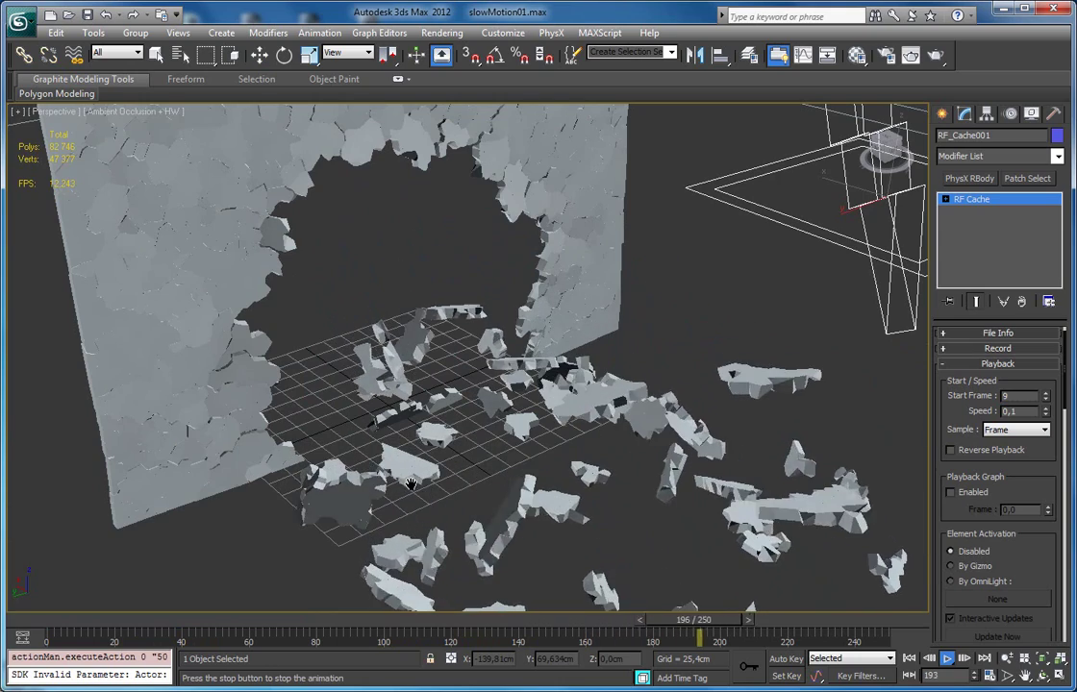
key("/")
left_click(76, 623)
key("/")
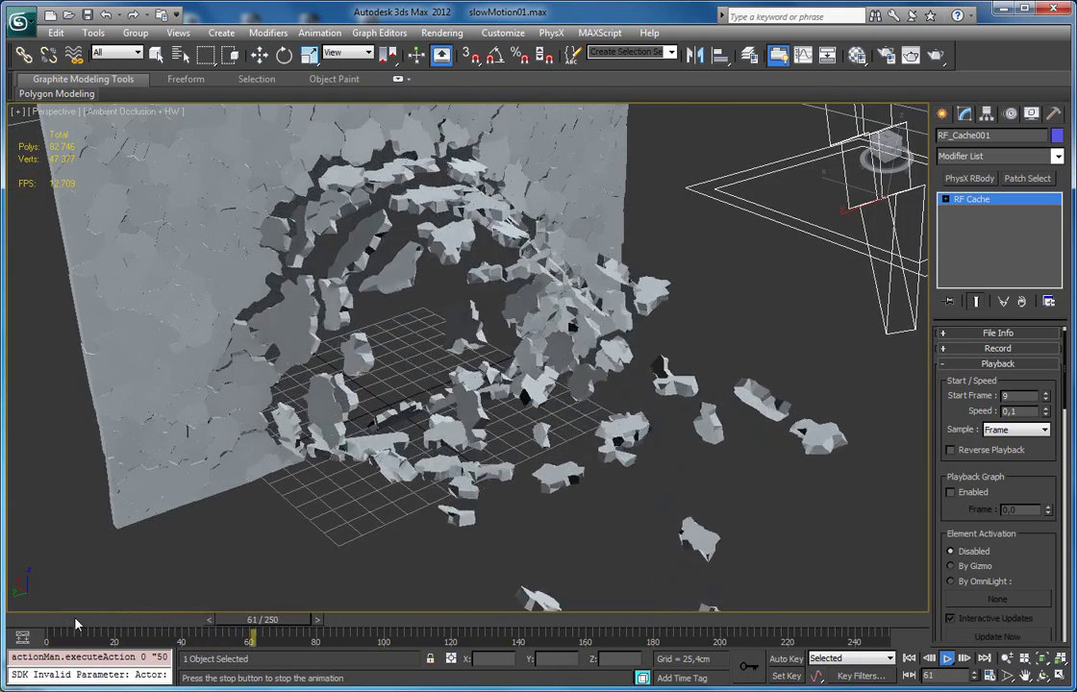
Stop playback, select the ground plane under the wall and hide it.
left_click(161, 522)
scroll(137, 424, "down", 3)
left_click(137, 423)
right_click(137, 423)
left_click(161, 376)
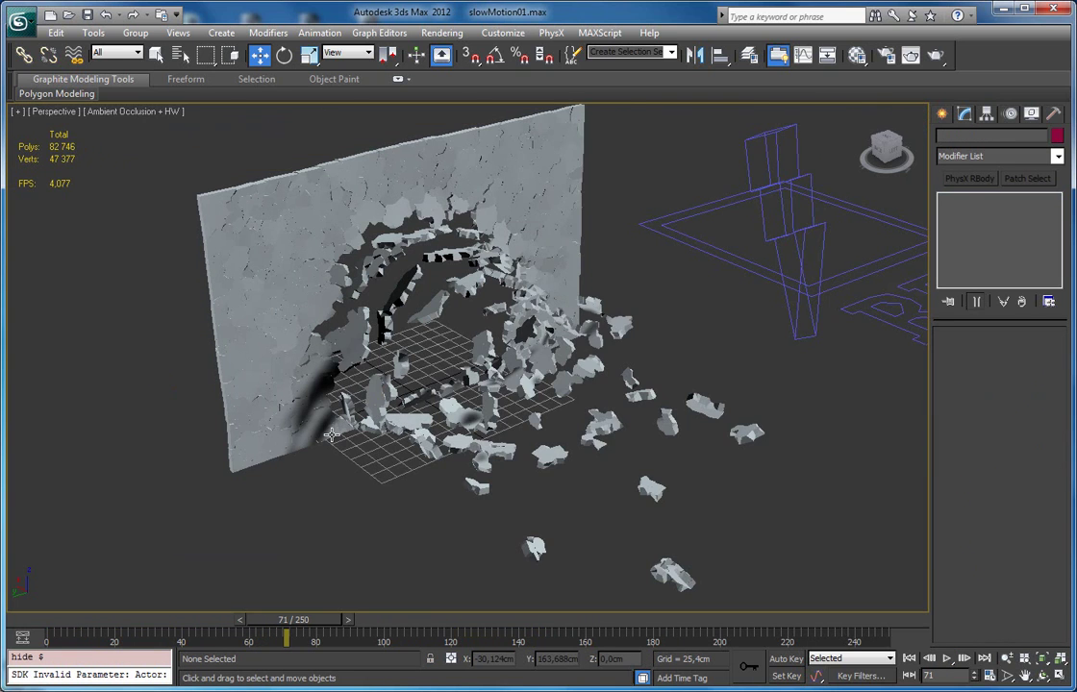
Rewind, reselect the RF_Cache001 object, scrub through the first cracks up to frame 13 and return to frame 9.
scroll(330, 435, "up", 3)
left_click_drag(133, 625, 64, 620)
left_click(184, 371)
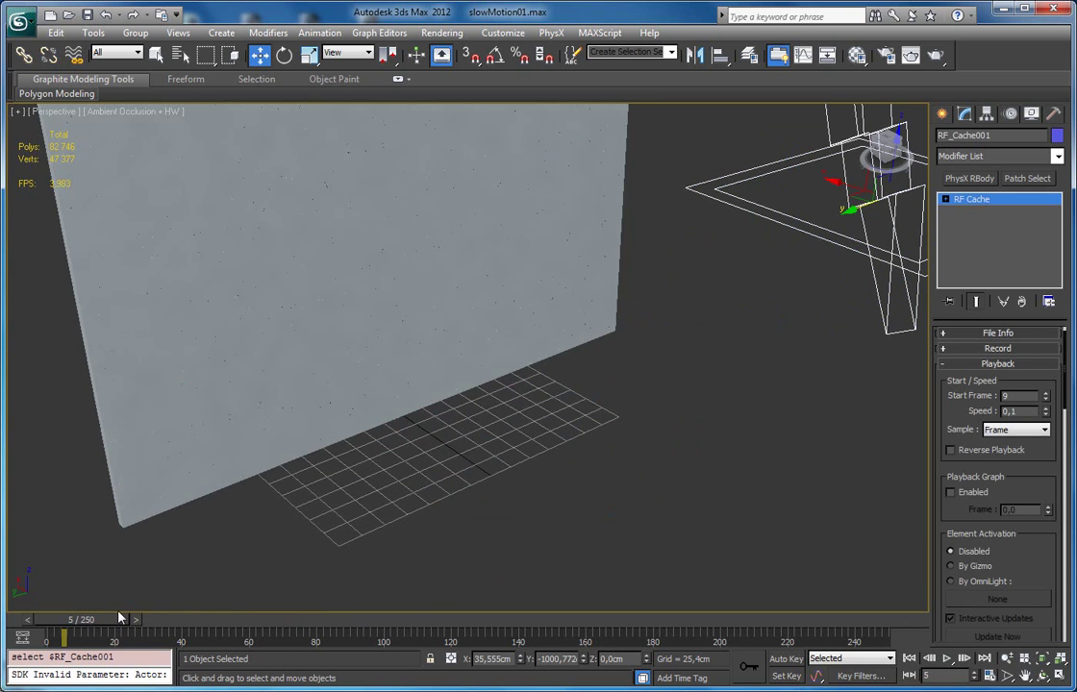
mouse_move(112, 616)
left_mouse_down()
mouse_move(100, 622)
mouse_move(120, 635)
left_mouse_up()
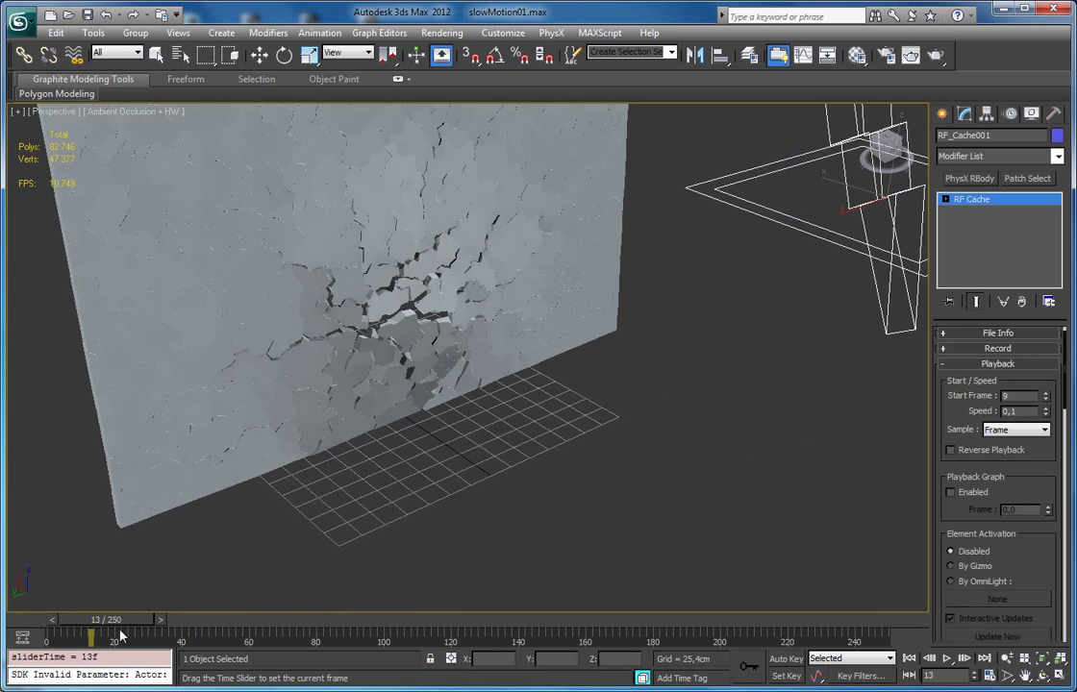
key("w")
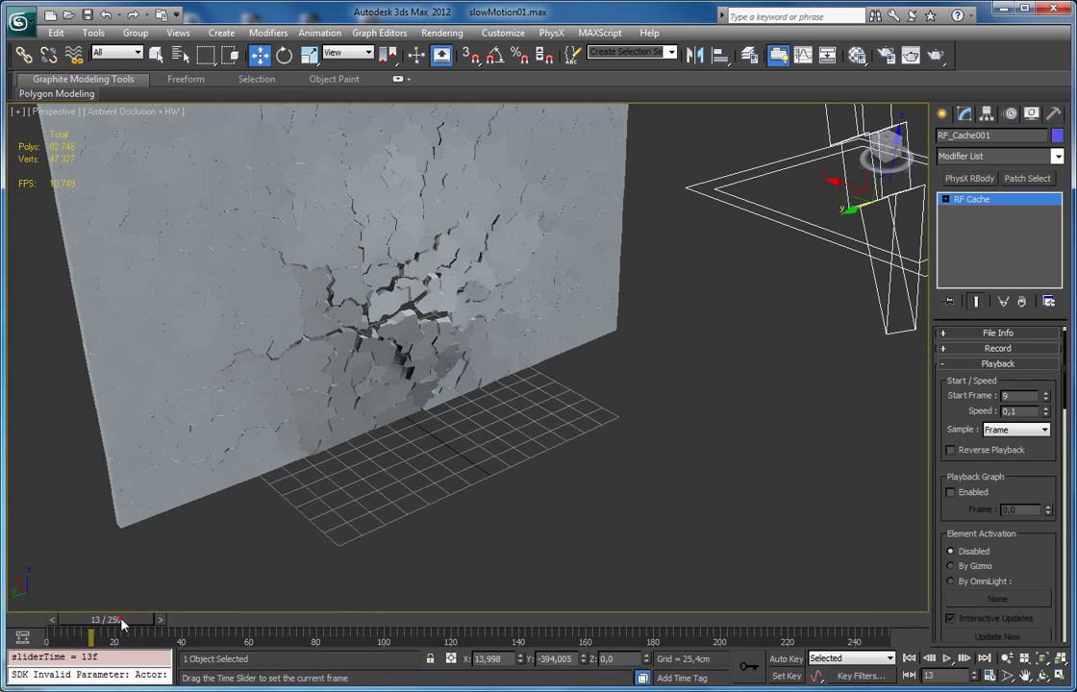
mouse_move(125, 624)
left_mouse_down()
mouse_move(163, 625)
mouse_move(96, 624)
mouse_move(123, 624)
mouse_move(115, 624)
left_mouse_up()
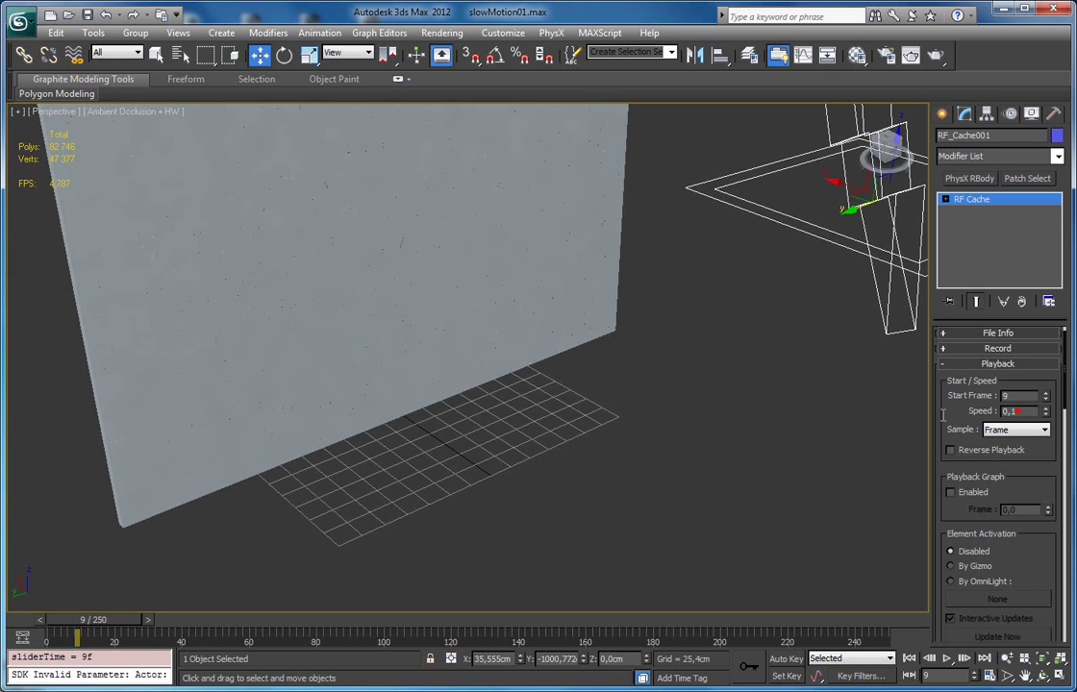
Set the RF Cache playback speed to 1, show its track in Track View, and fit the curve window on screen.
type("1")
key("Return")
right_click(1030, 411)
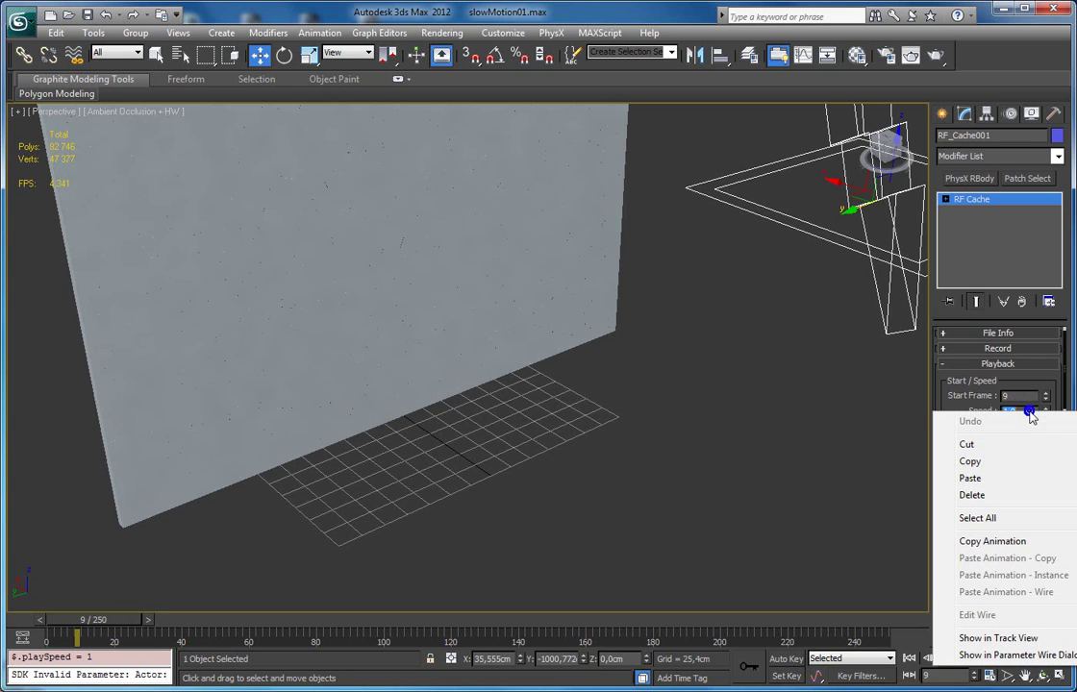
left_click(1003, 638)
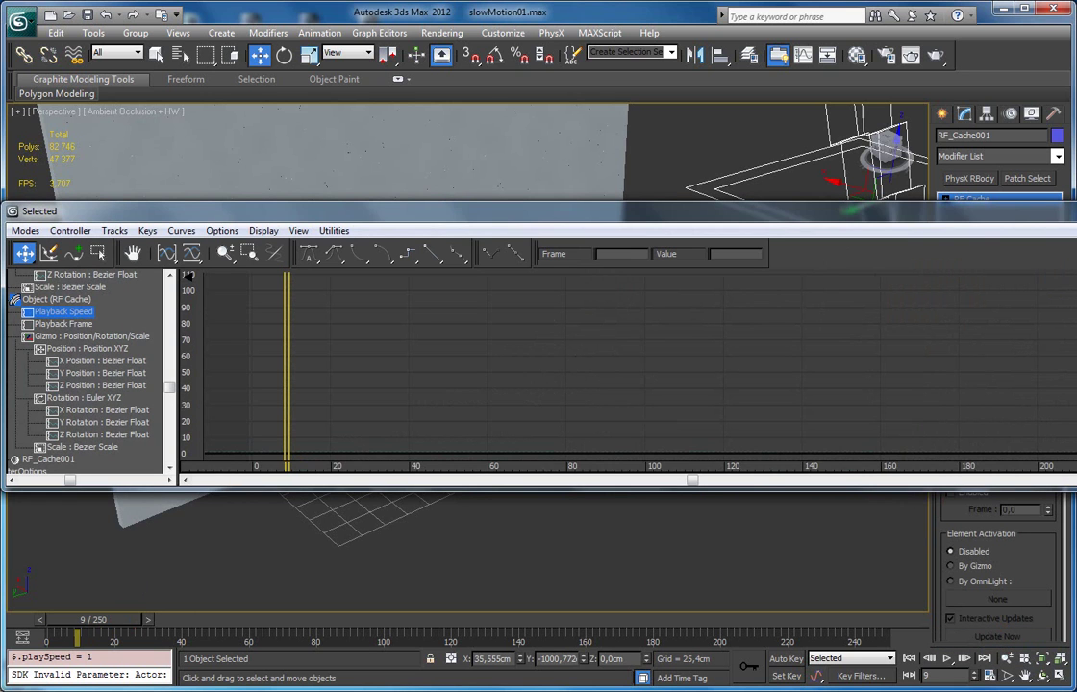
left_click_drag(539, 210, 467, 237)
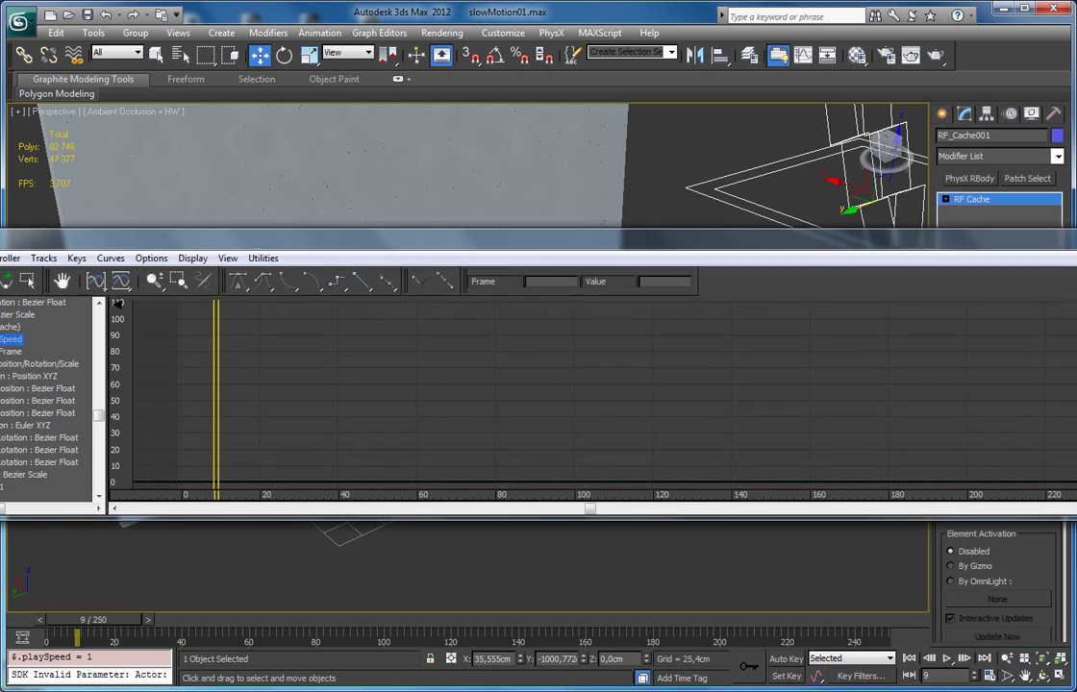
left_click_drag(1069, 233, 899, 179)
left_click_drag(774, 217, 851, 315)
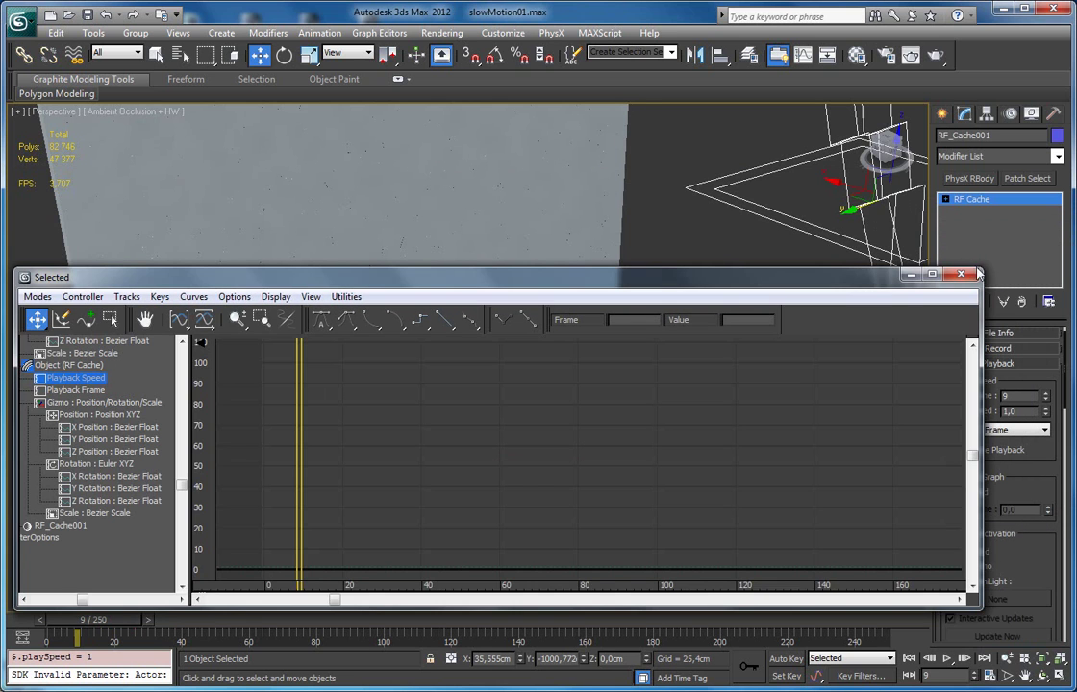
Insert a key with value 1 at frame 12 on the Playback Speed track.
left_click(77, 390)
left_click(77, 379)
scroll(275, 454, "up", 1)
middle_click_drag(275, 455, 305, 455)
scroll(305, 455, "up", 5)
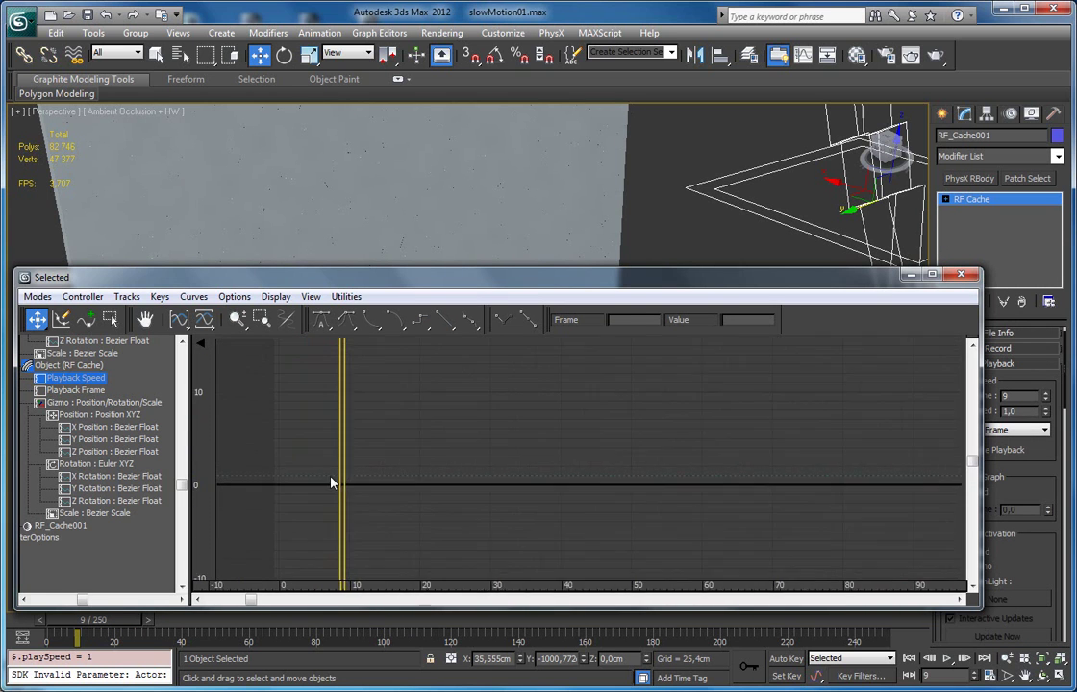
middle_click_drag(361, 483, 573, 443)
middle_click_drag(650, 429, 560, 457, "ctrl+alt")
middle_click_drag(735, 452, 514, 446)
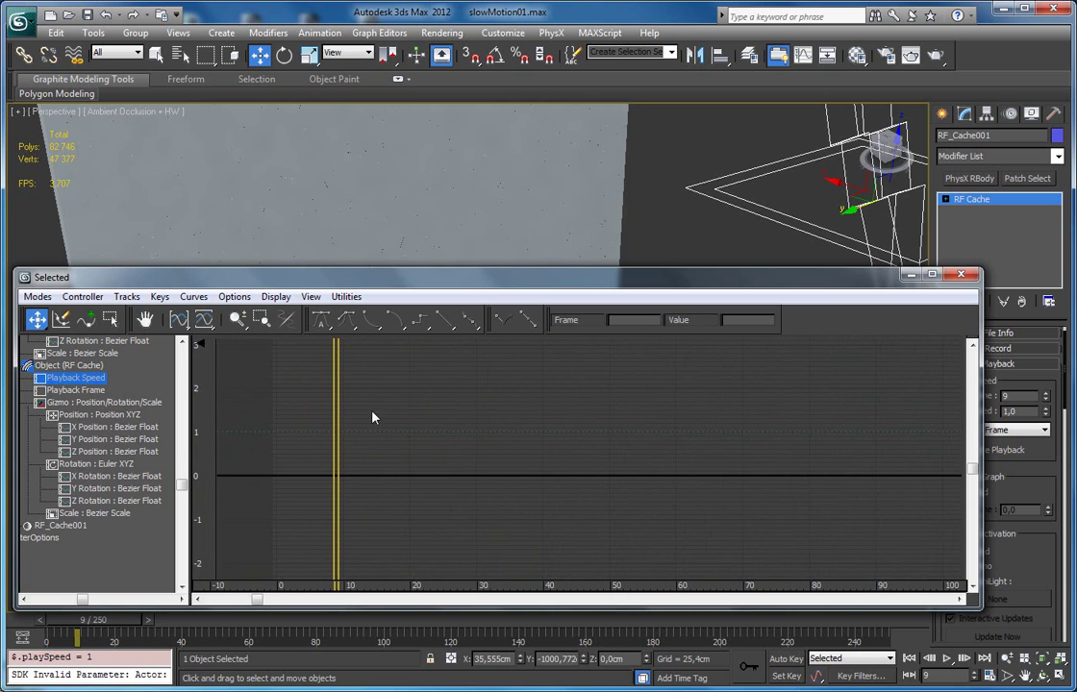
middle_click_drag(366, 411, 359, 413)
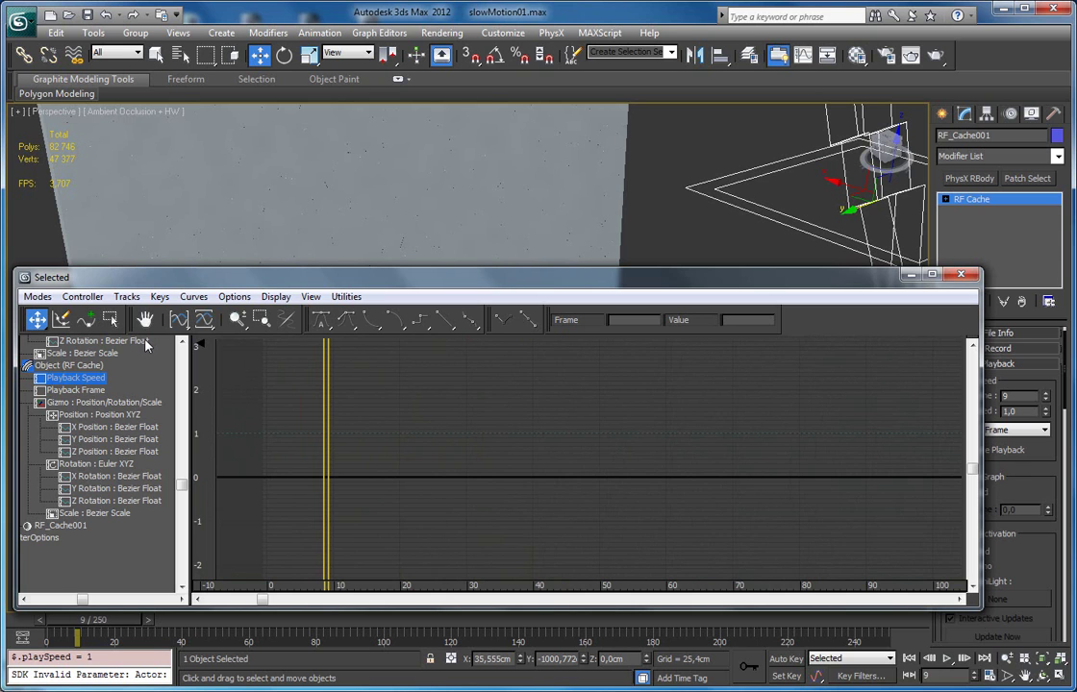
right_click(362, 406)
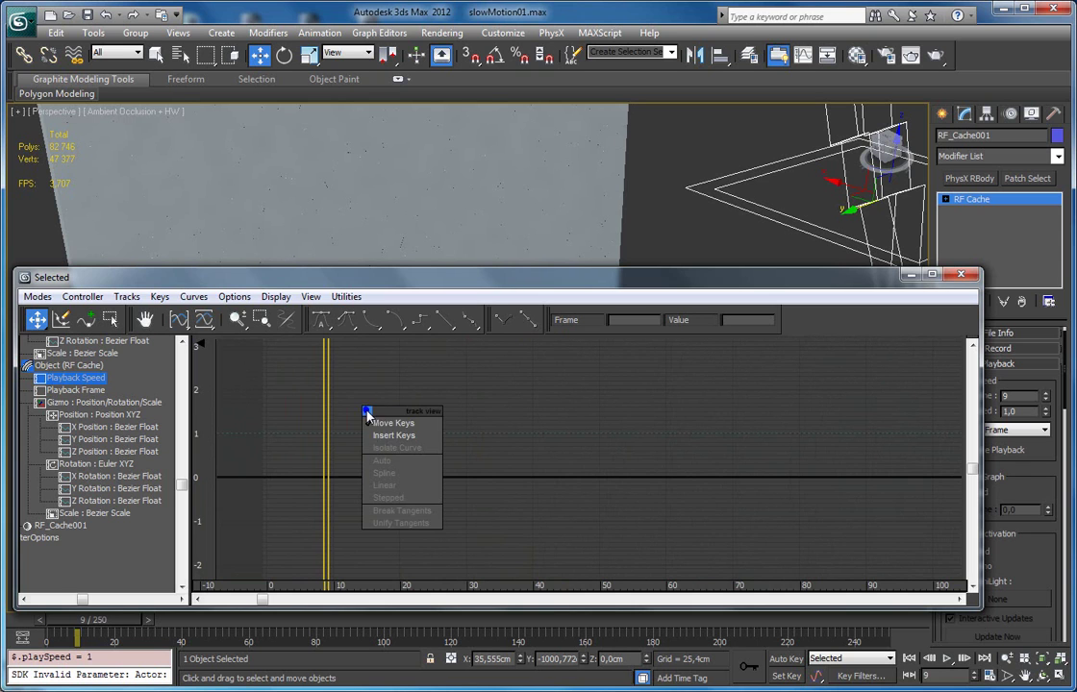
left_click(385, 435)
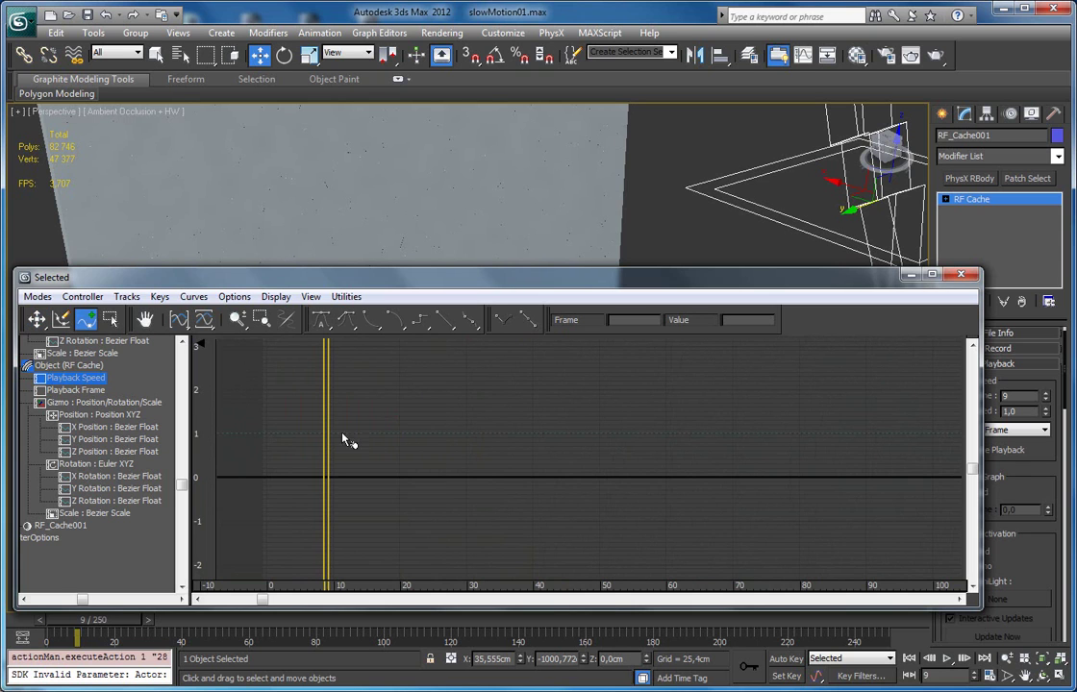
mouse_move(327, 415)
left_mouse_down()
mouse_move(351, 425)
mouse_move(319, 426)
mouse_move(347, 426)
left_mouse_up()
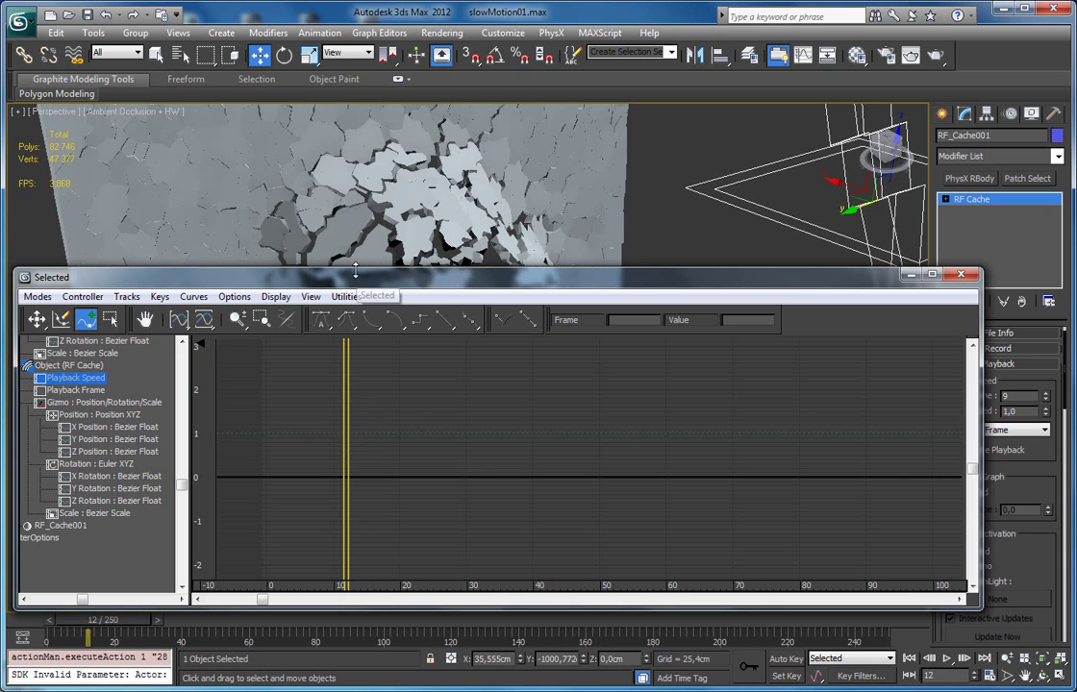
left_click_drag(350, 270, 350, 372)
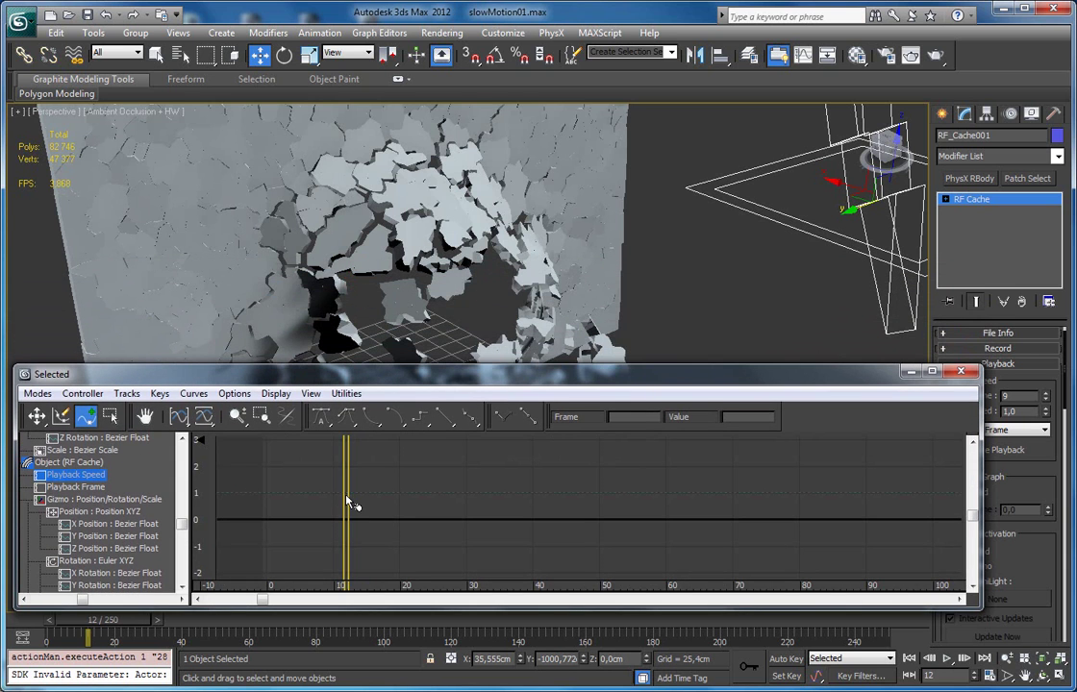
left_click(348, 495)
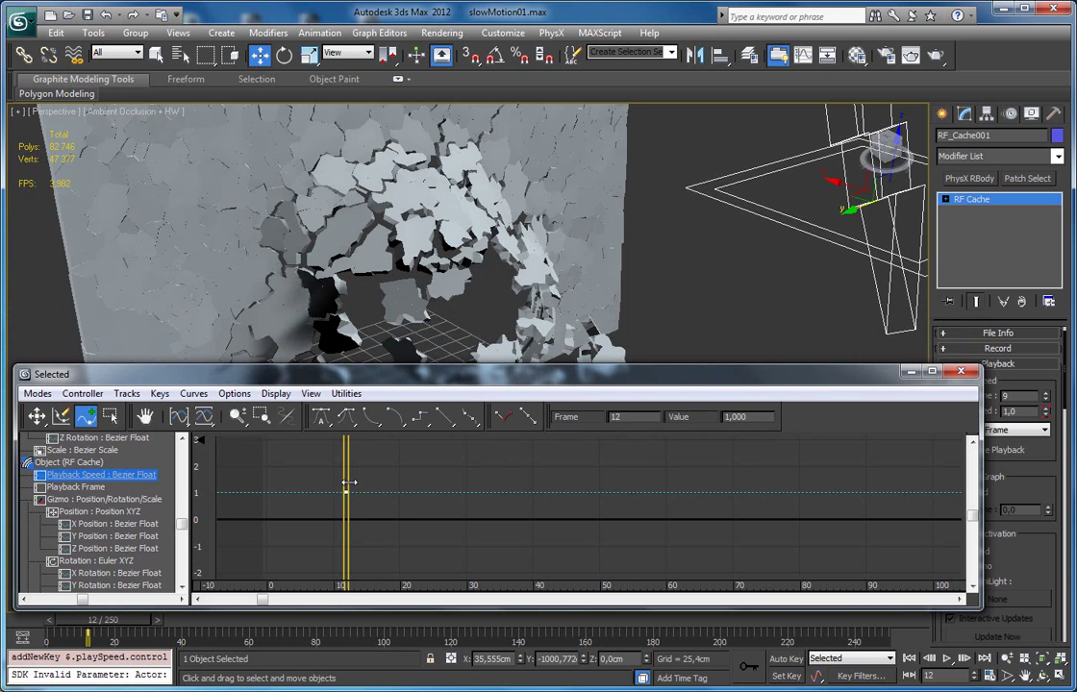
Add a second Playback Speed key at frame 18 and set its value to 0.05.
left_click_drag(349, 481, 384, 519)
left_click(390, 492)
right_click(384, 518)
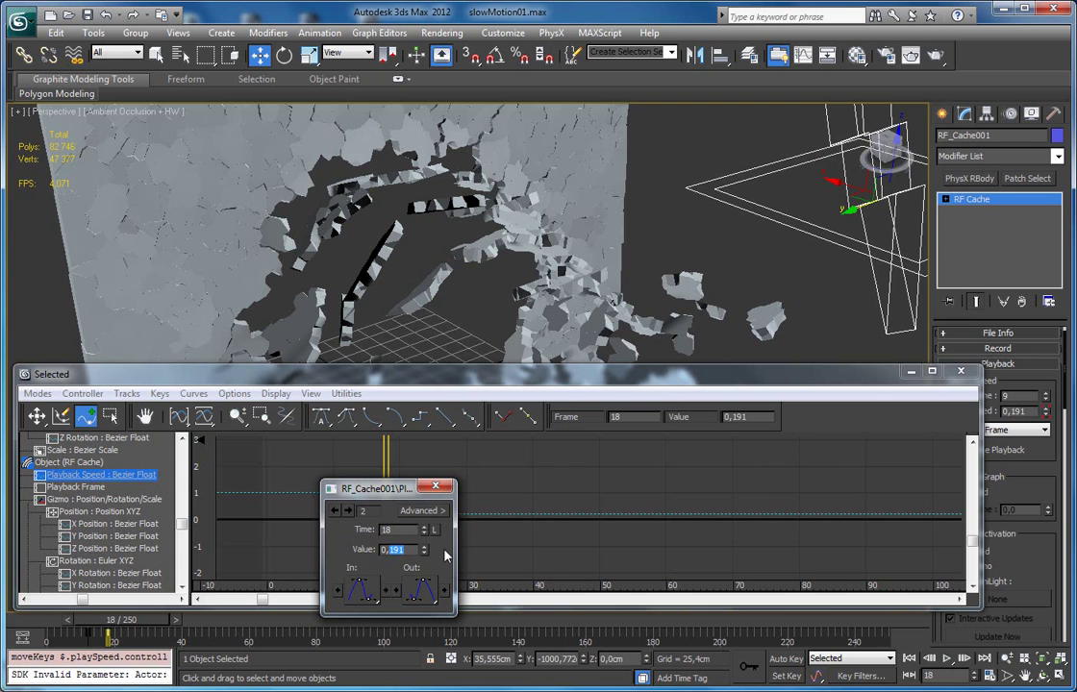
key("Return")
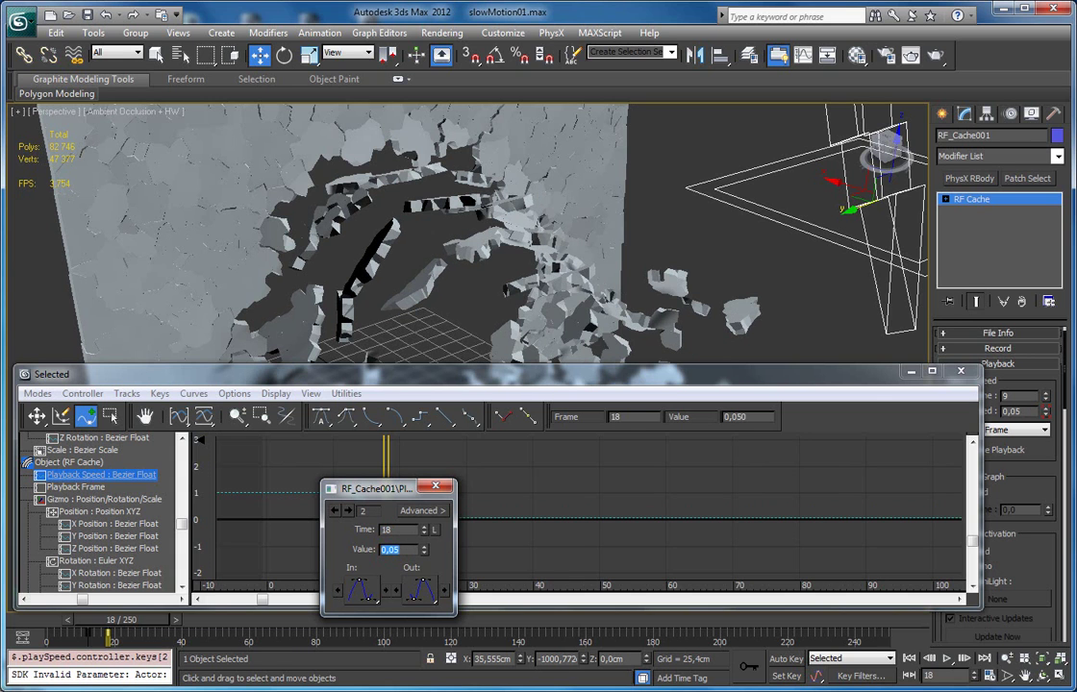
left_click(434, 485)
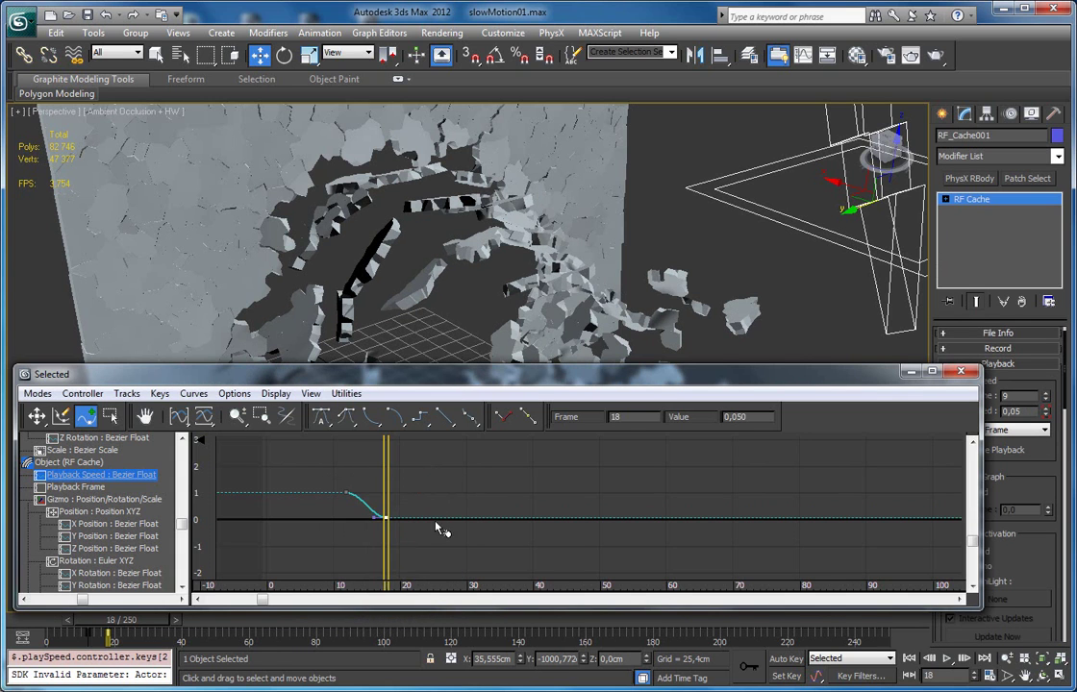
Add a Playback Speed key of 0.05 at frame 52 and another at frame 58 with value 1.
left_click_drag(383, 508, 618, 528)
left_click(612, 520)
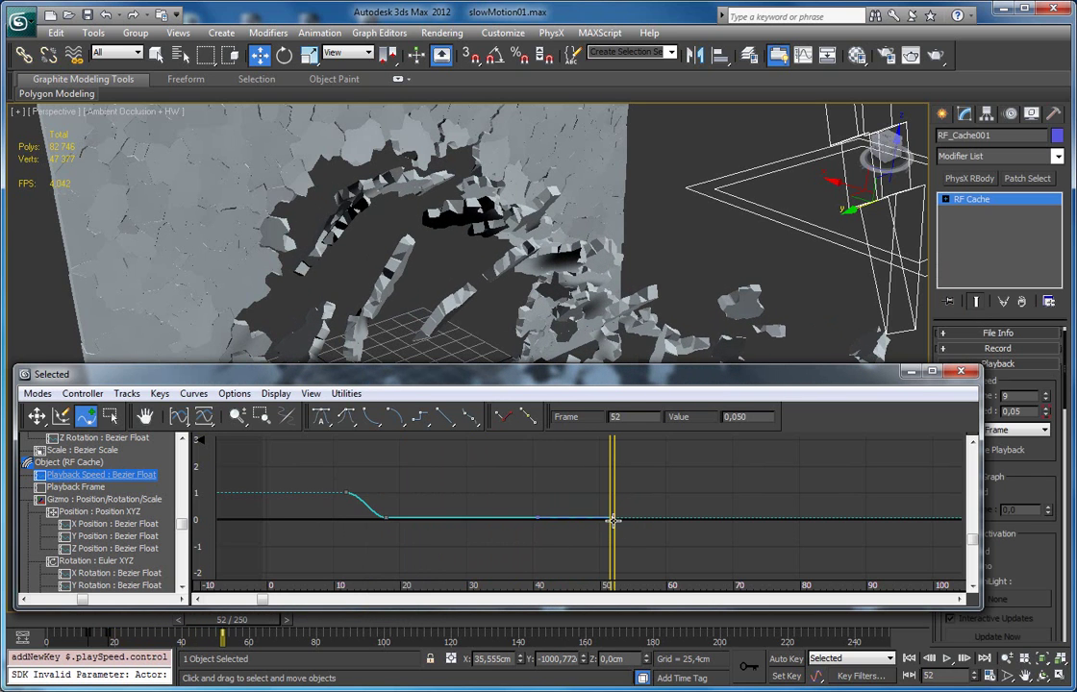
left_click_drag(654, 520, 652, 496)
right_click(652, 496)
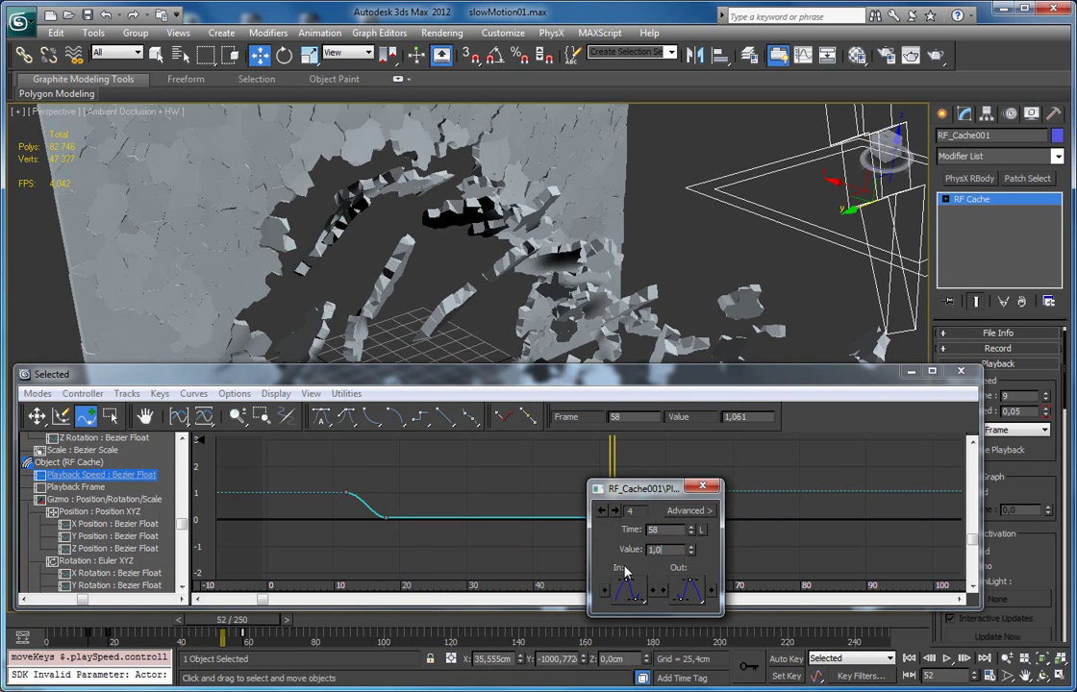
key("Return")
left_click(707, 487)
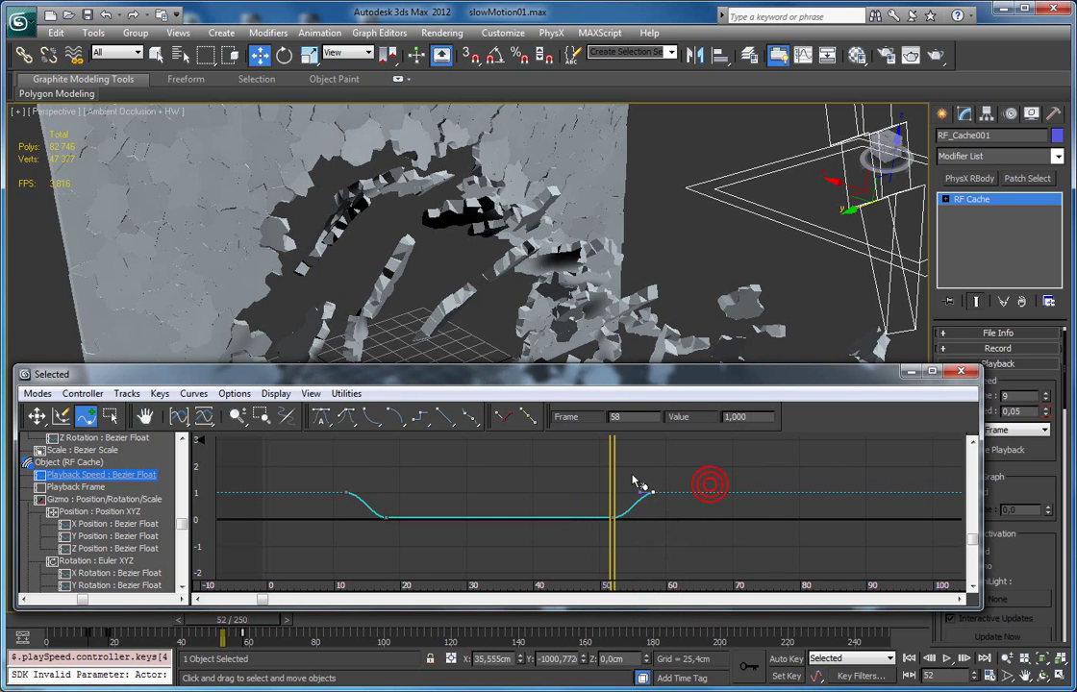
Scrub the slow-motion range from frame 18 to 58 and set the RF Cache playback sample to 1/8 Frame.
left_click_drag(625, 481, 388, 500)
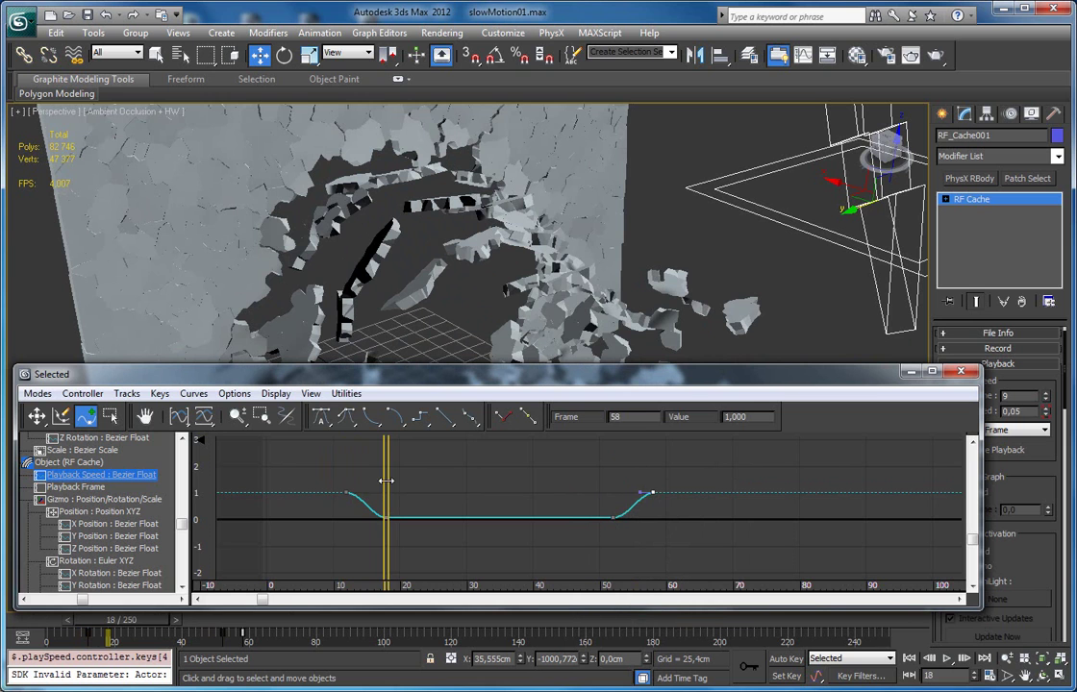
left_click_drag(388, 488, 654, 500)
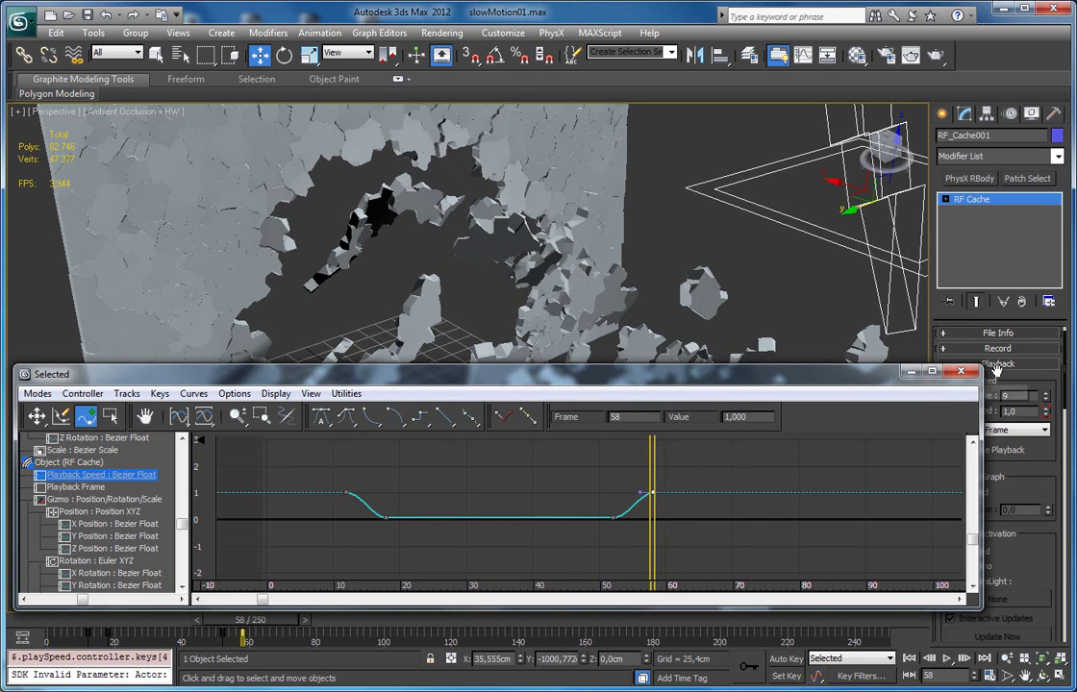
left_click_drag(980, 366, 926, 371)
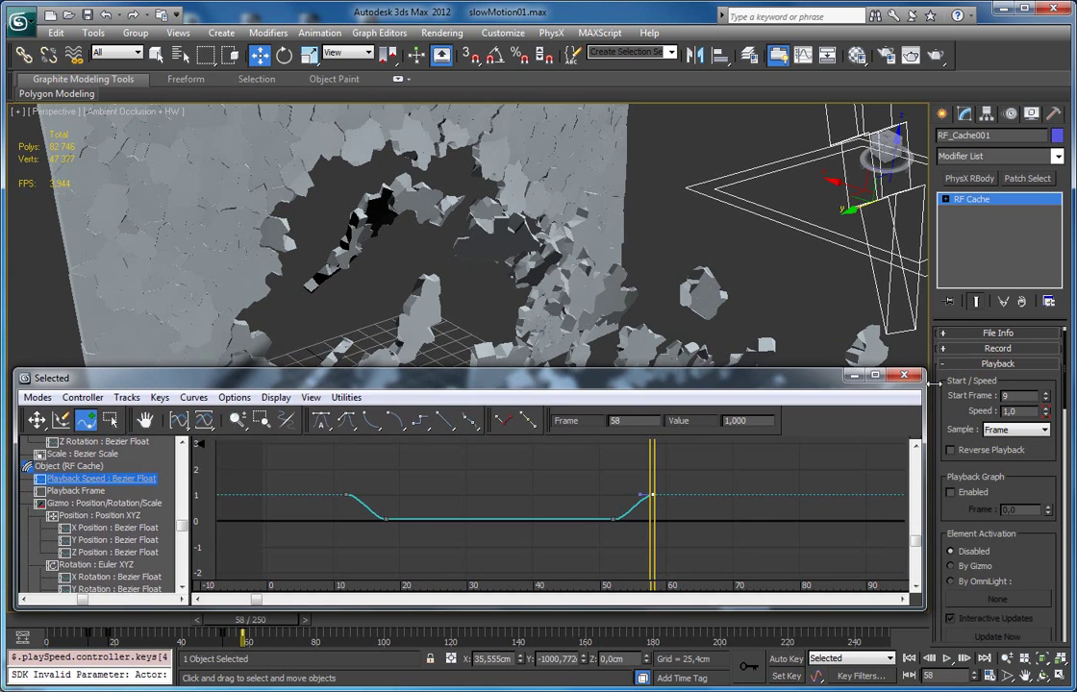
left_click(1008, 436)
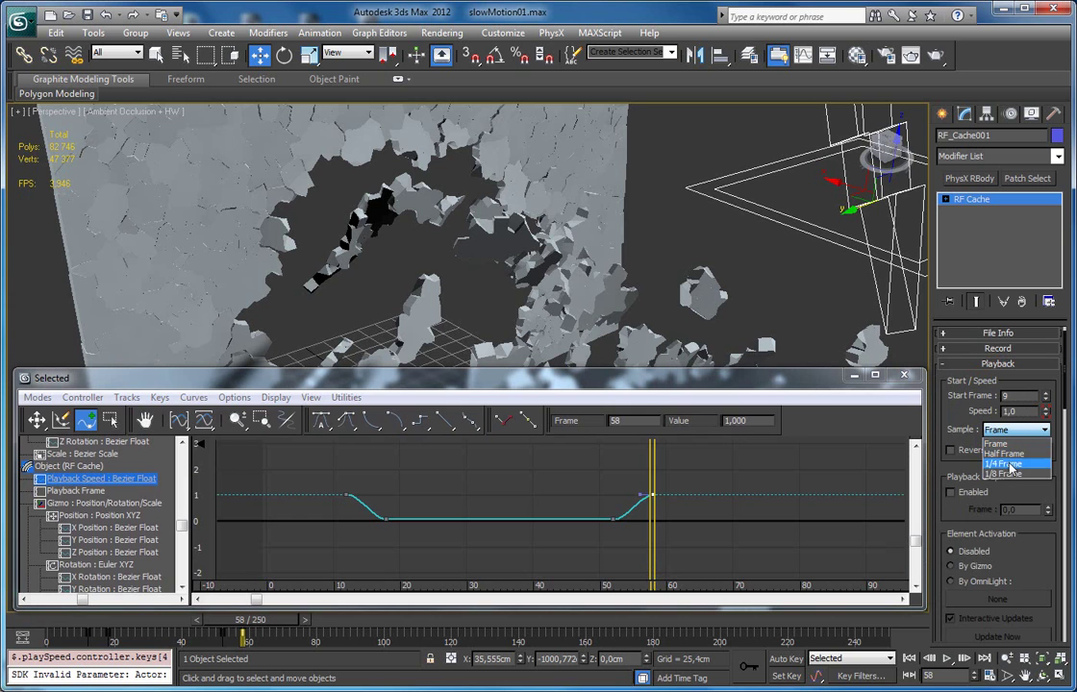
left_click(1004, 475)
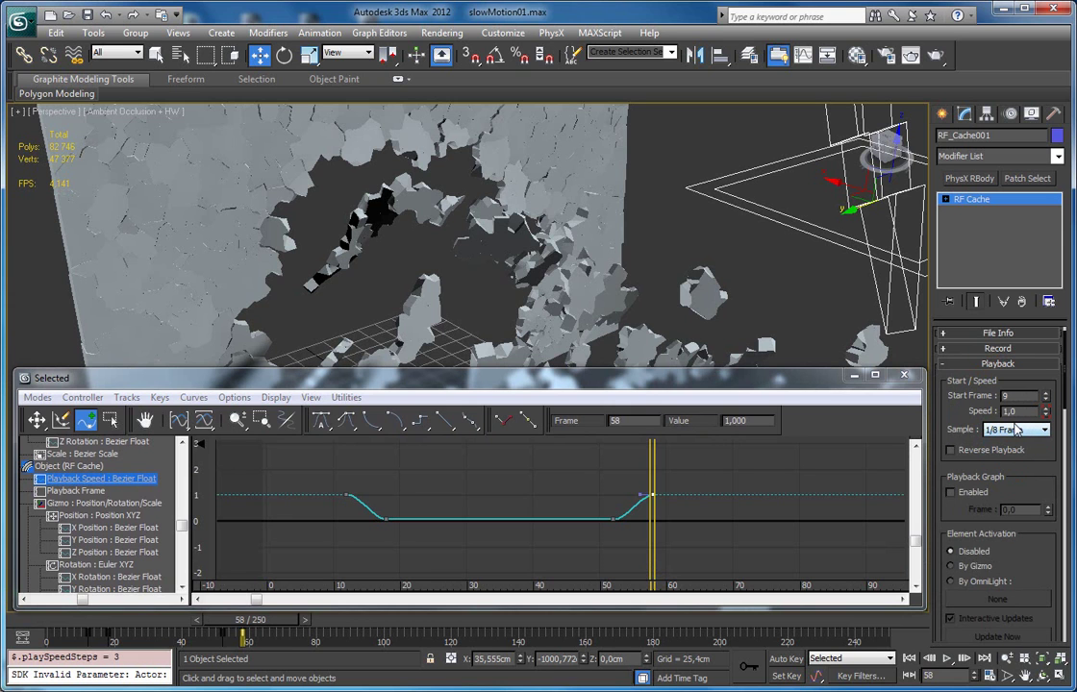
Close the curve editor, rewind to frame 0 and play the explosion with the animated playback speed.
mouse_move(813, 382)
left_mouse_down()
mouse_move(812, 372)
mouse_move(817, 380)
left_mouse_up()
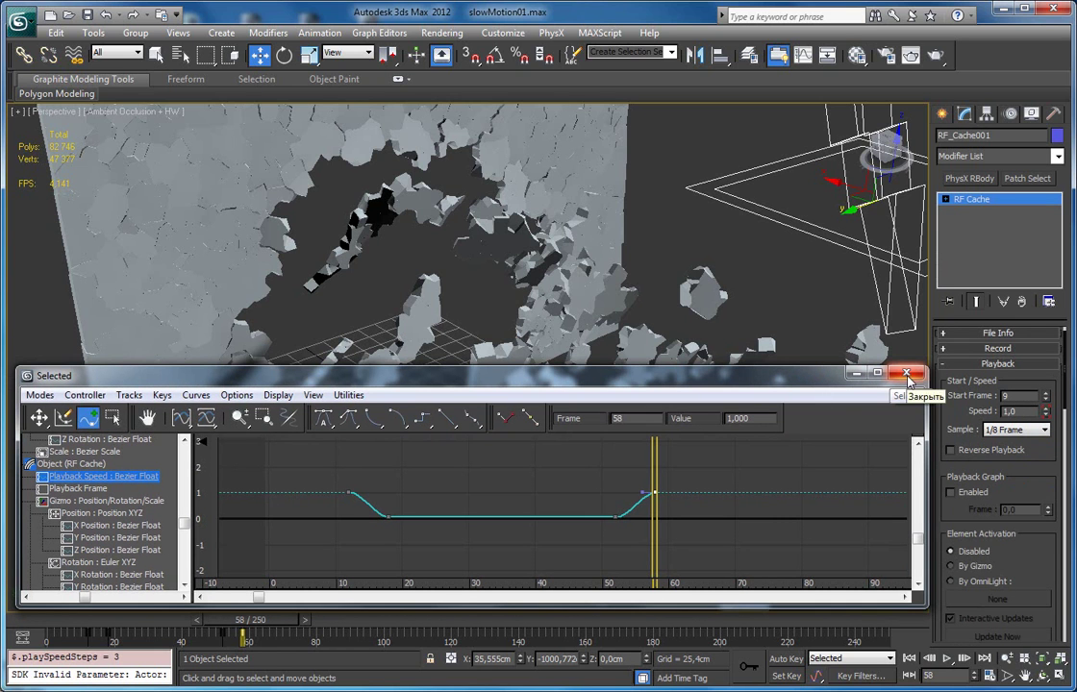
left_click(905, 375)
left_click_drag(273, 621, 68, 626)
key("w")
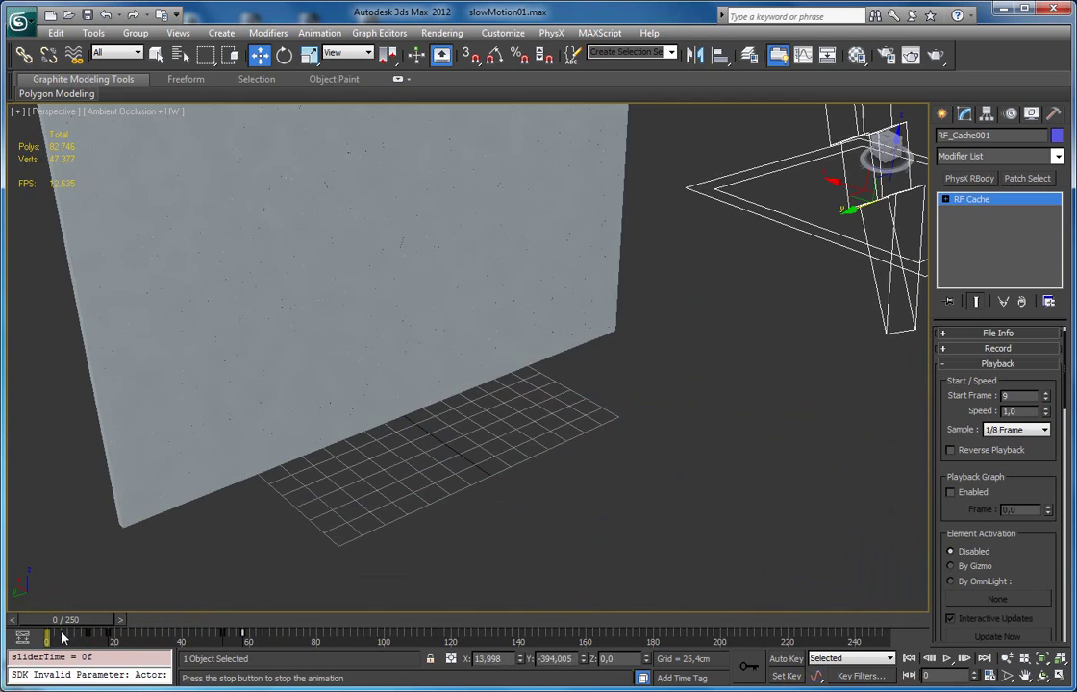
key("/")
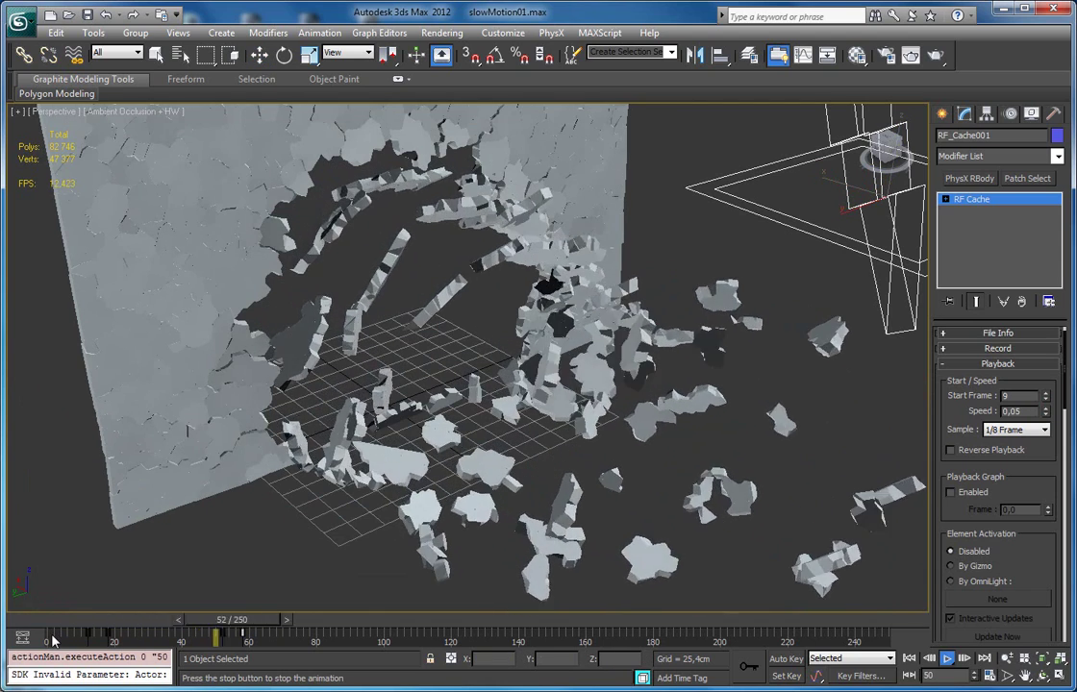
Rewind the animation to frame 0 and replay the slow-motion explosion up to about frame 63.
key("/")
left_click_drag(274, 627, 48, 627)
key("/")
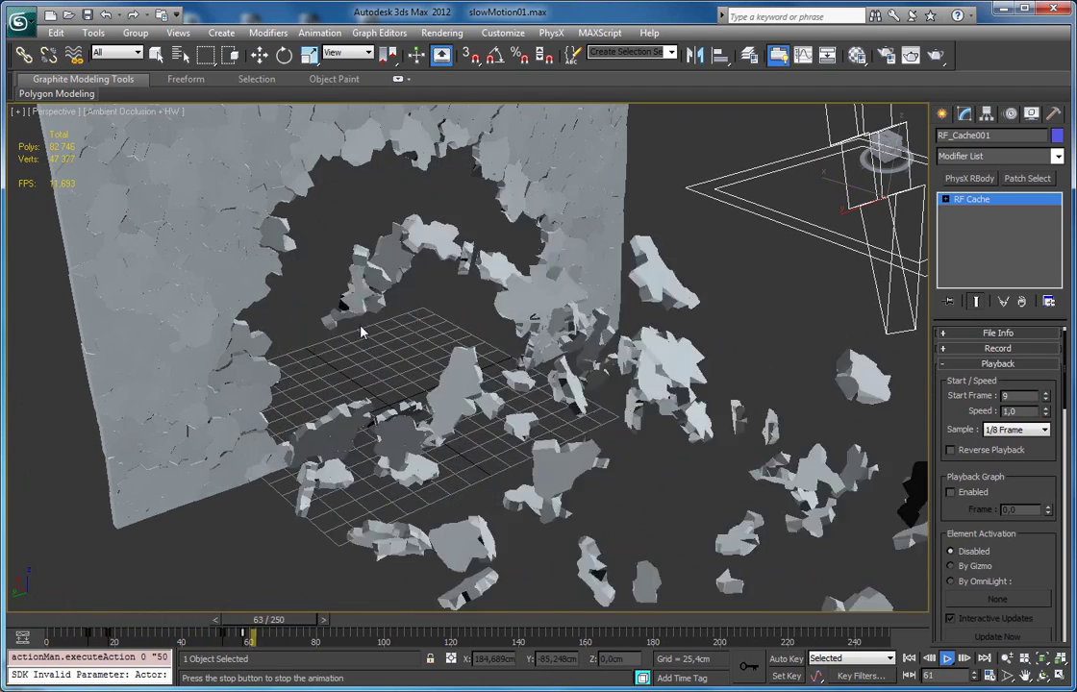
key("/")
Extend the slow motion by moving the last two Playback Speed keys to frames 100 and 106.
left_click_drag(306, 621, 241, 625)
key("w")
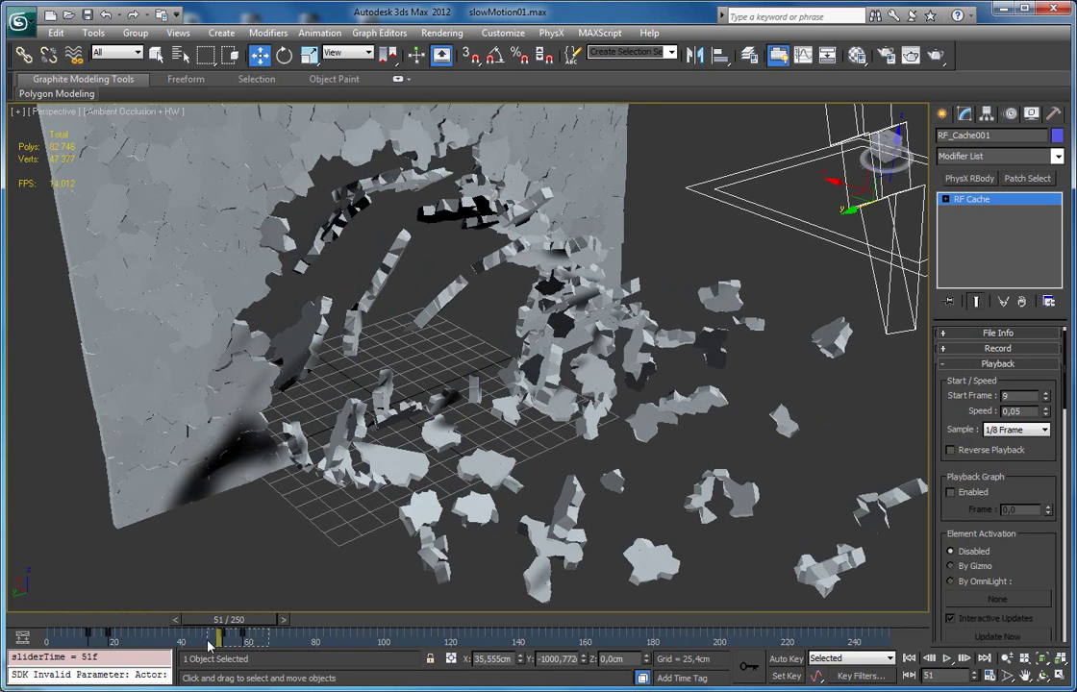
left_click_drag(221, 634, 224, 636)
left_click_drag(300, 639, 316, 639)
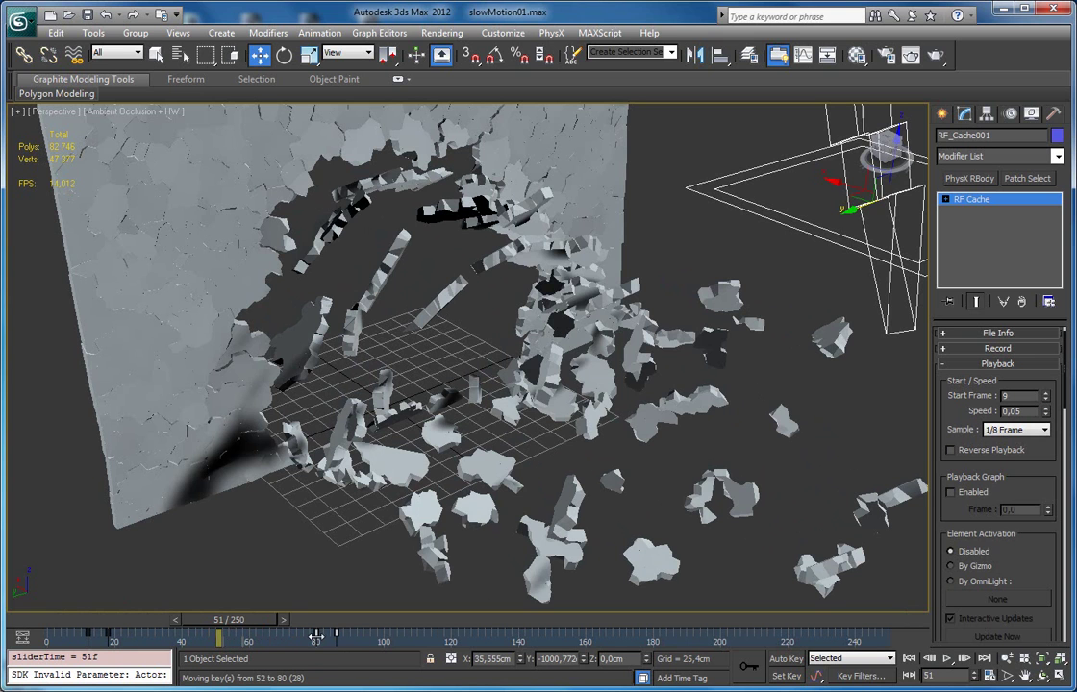
left_click_drag(322, 635, 384, 638)
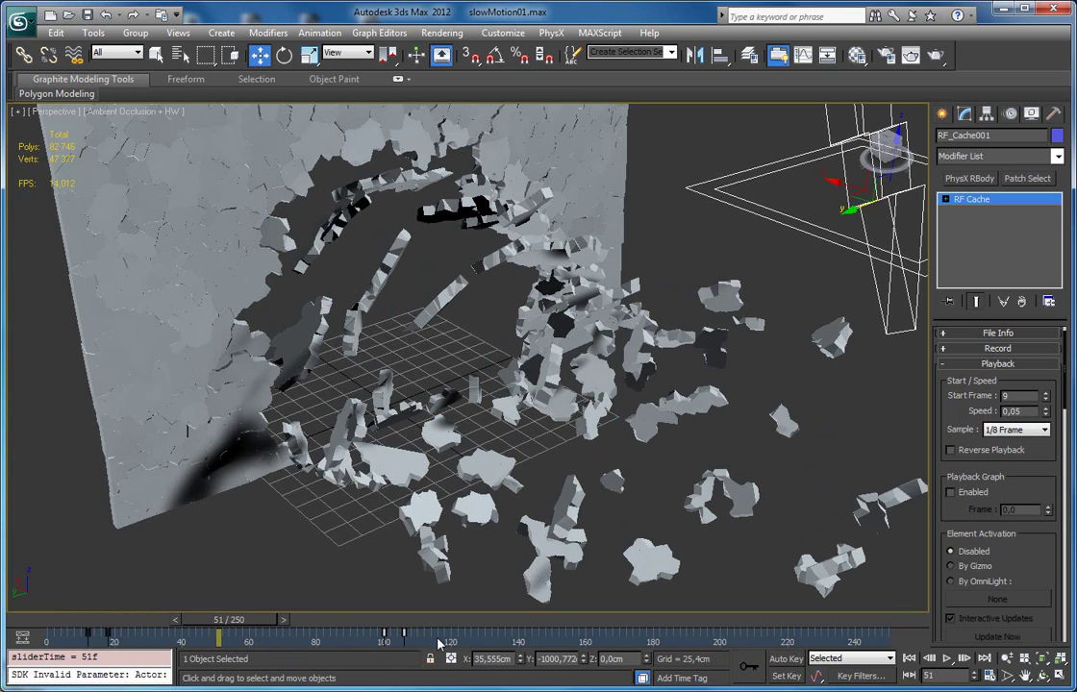
Play the explosion with the extended slow-motion range, stop it and scrub back to frame 28.
left_click_drag(223, 625, 80, 626)
key("/")
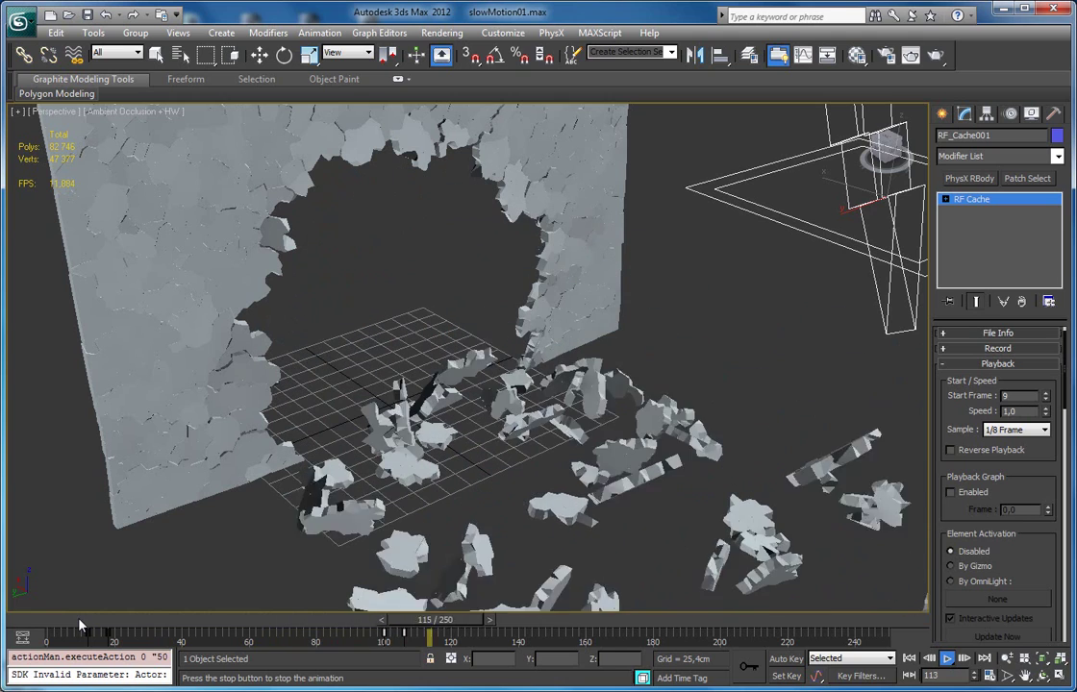
key("/")
left_click_drag(515, 624, 192, 623)
key("w")
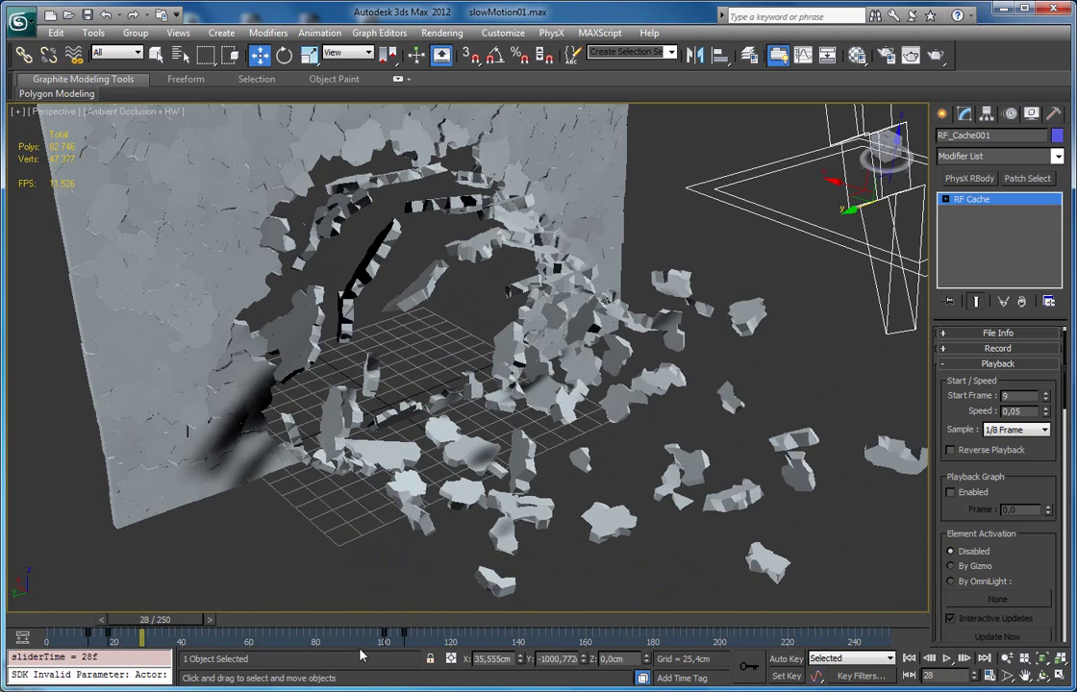
Move the slow-motion end keys to frames 36 and 42, and copy all four speed keys so the duplicates start at frame 46.
left_click_drag(389, 642, 173, 642)
left_click_drag(88, 633, 239, 635, "shift")
left_click_drag(154, 620, 272, 635)
key("w")
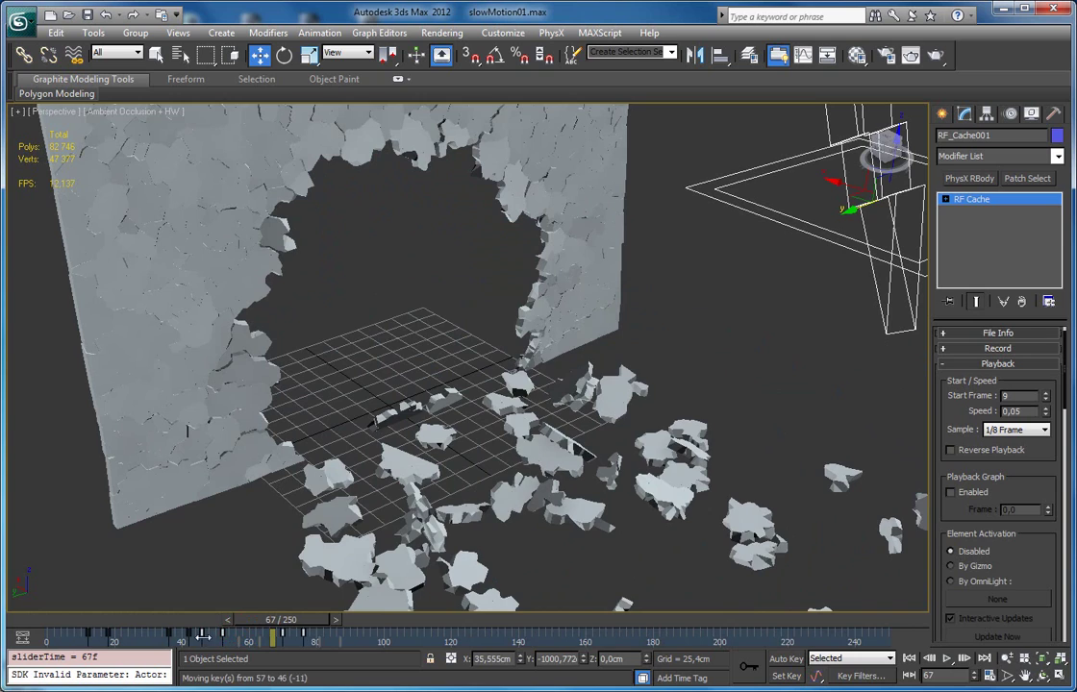
Play the explosion repeatedly from the early frames to review both slow-motion phases and the falling debris.
left_click_drag(266, 626, 48, 540)
key("/")
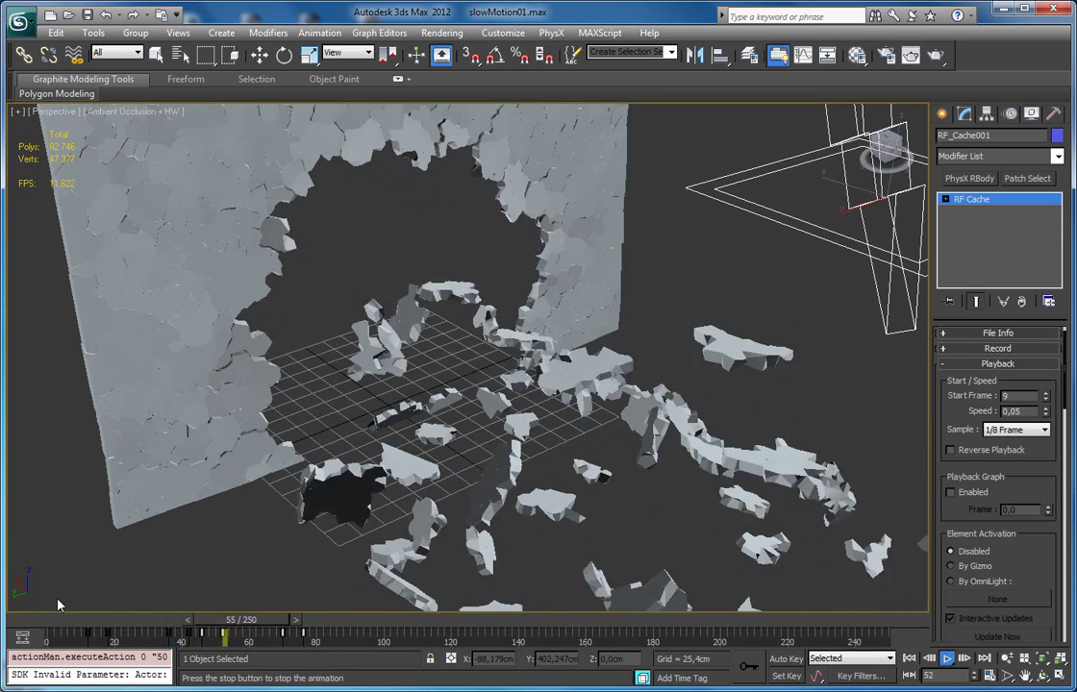
key("/")
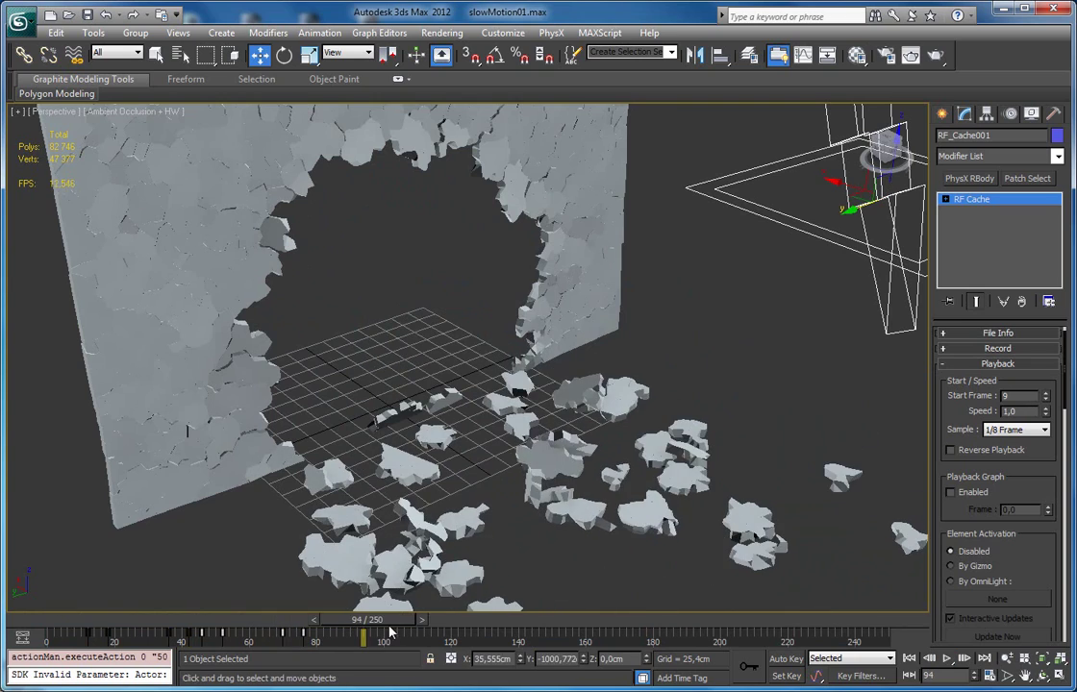
left_click_drag(386, 623, 86, 629)
key("/")
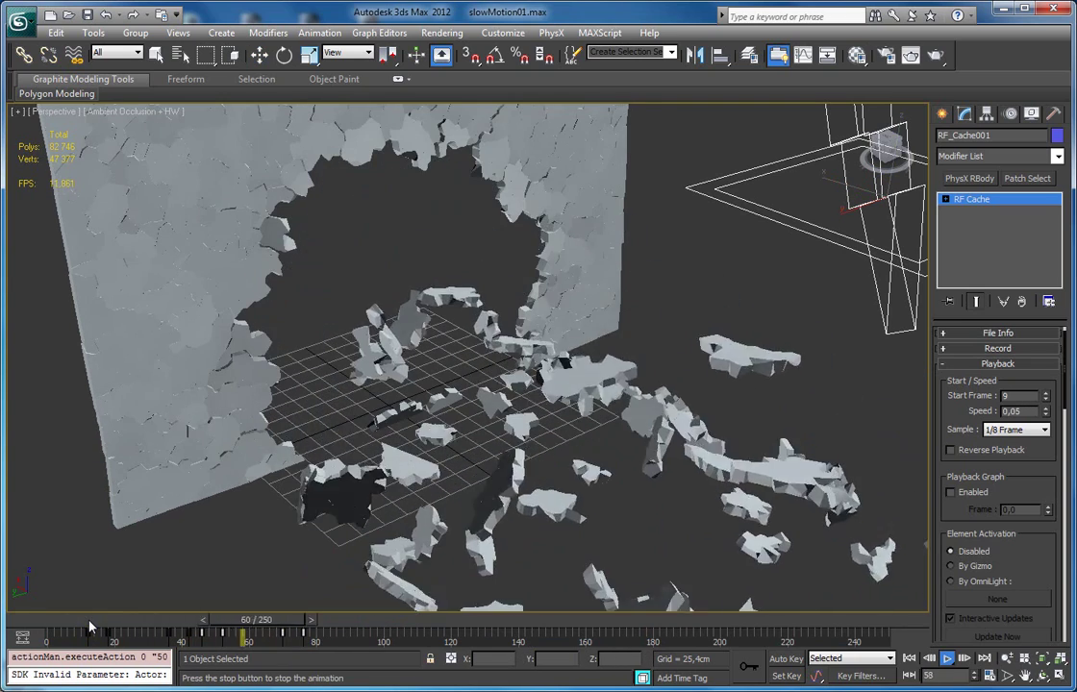
key("/")
middle_click_drag(452, 544, 448, 484)
left_click_drag(301, 622, 85, 627)
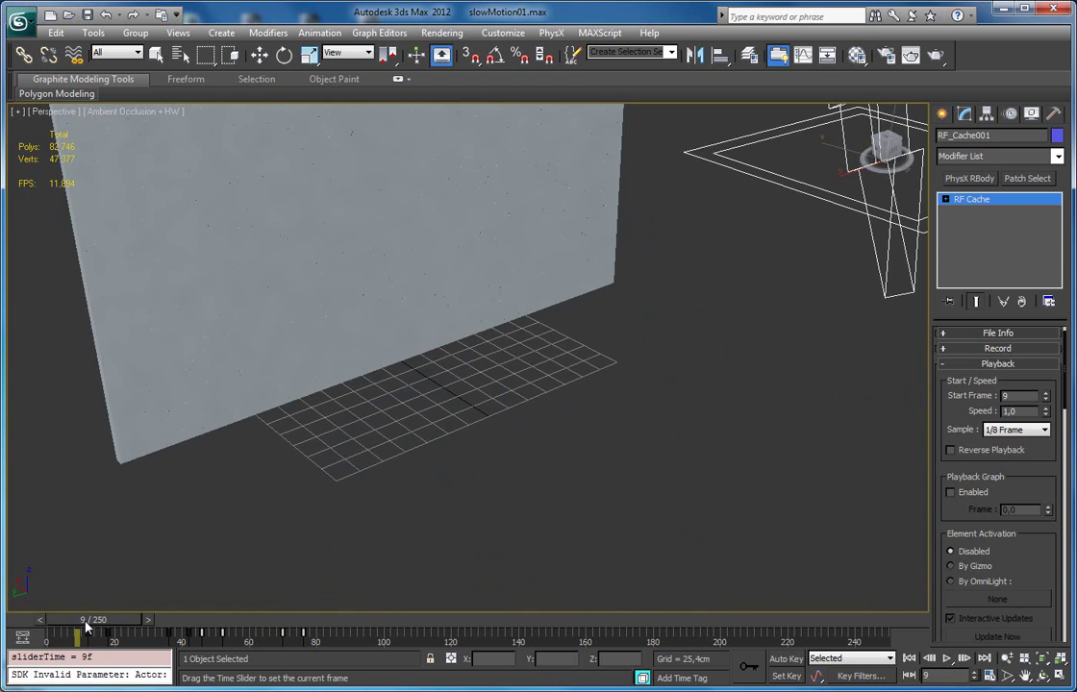
key("/")
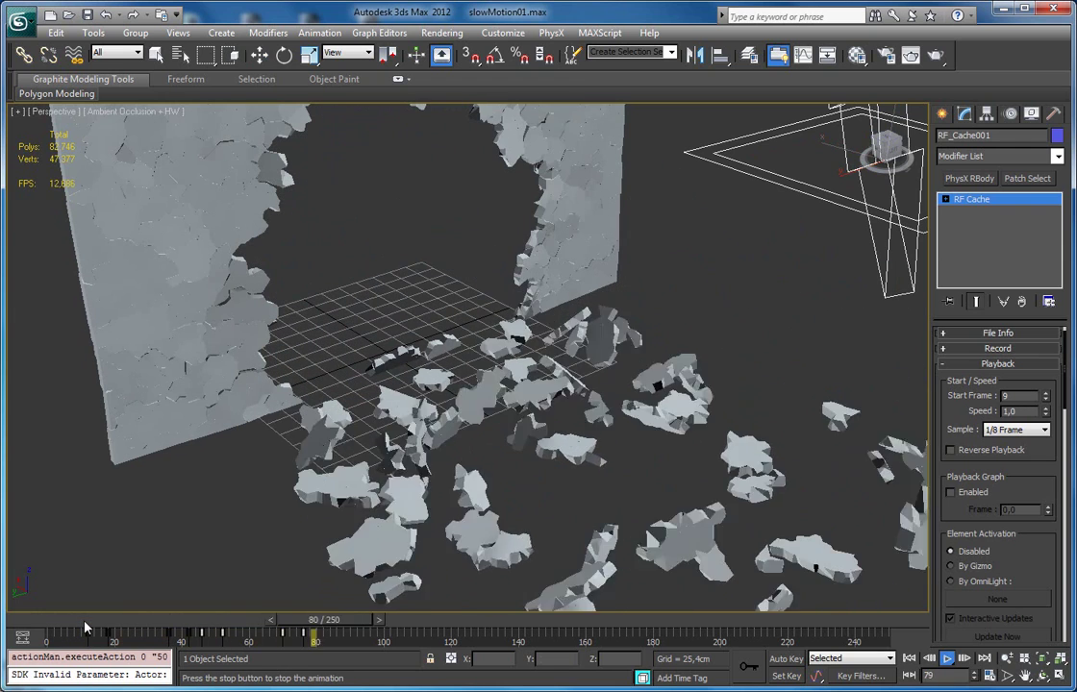
key("/")
Delete all Playback Speed keys from the RF Cache and scrub the explosion from frame 4 to 23.
left_click_drag(231, 626, 59, 625)
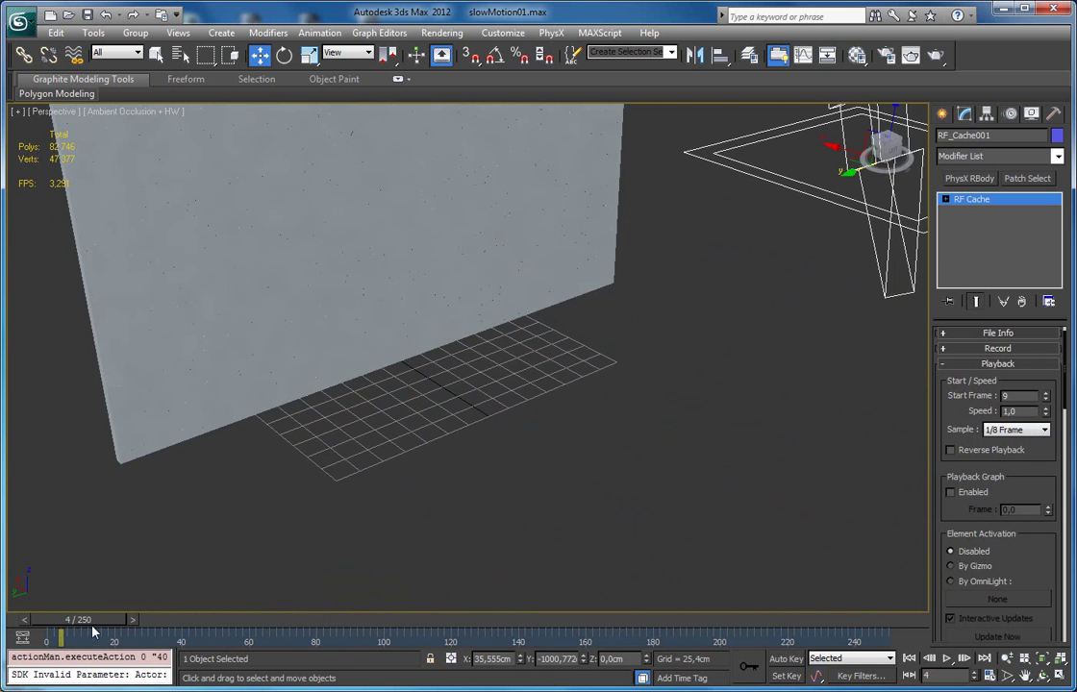
left_click_drag(81, 626, 155, 624)
key("w")
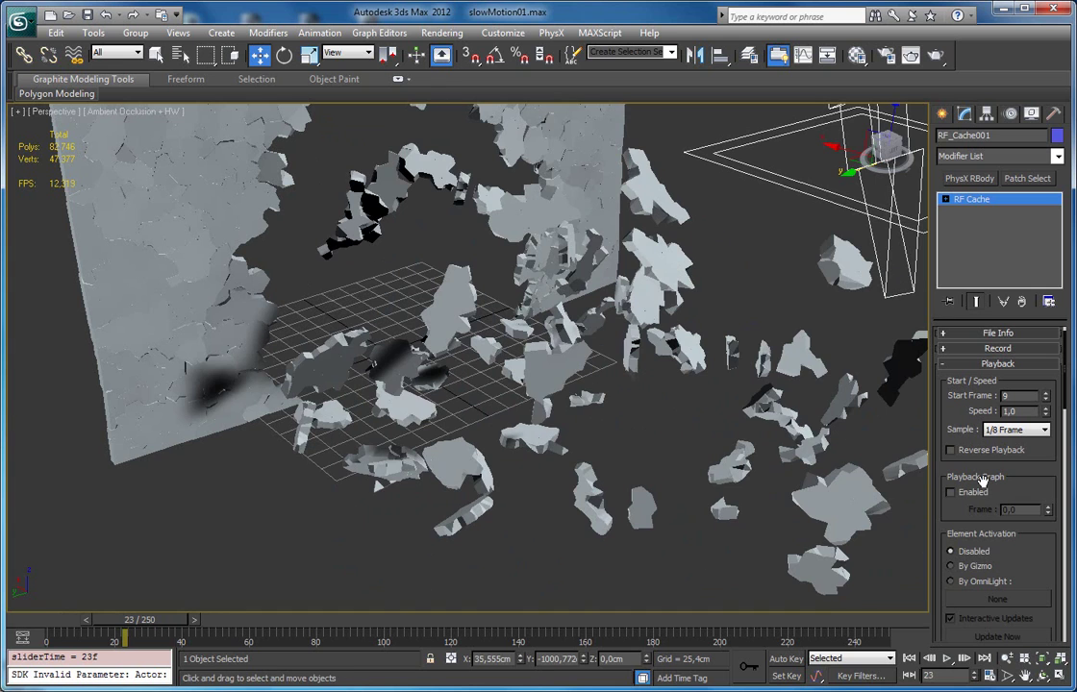
Enable the RF Cache Playback Graph and scrub the timeline to frame 69.
left_click(951, 493)
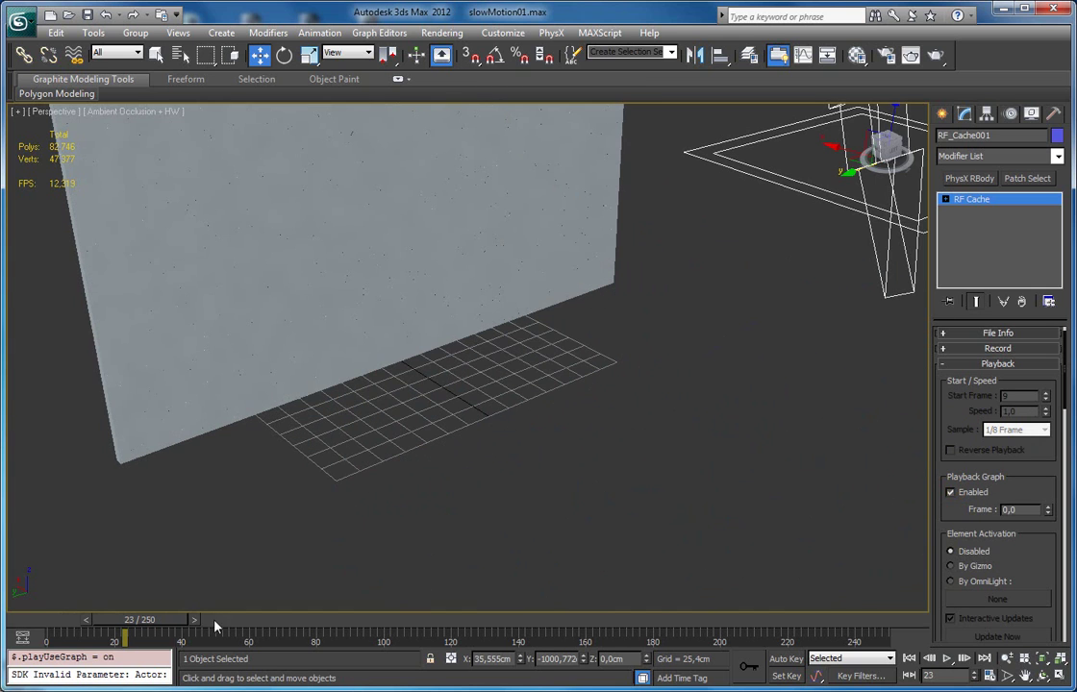
mouse_move(175, 627)
left_mouse_down()
mouse_move(289, 626)
mouse_move(120, 625)
mouse_move(174, 625)
left_mouse_up()
left_click_drag(269, 623, 293, 625)
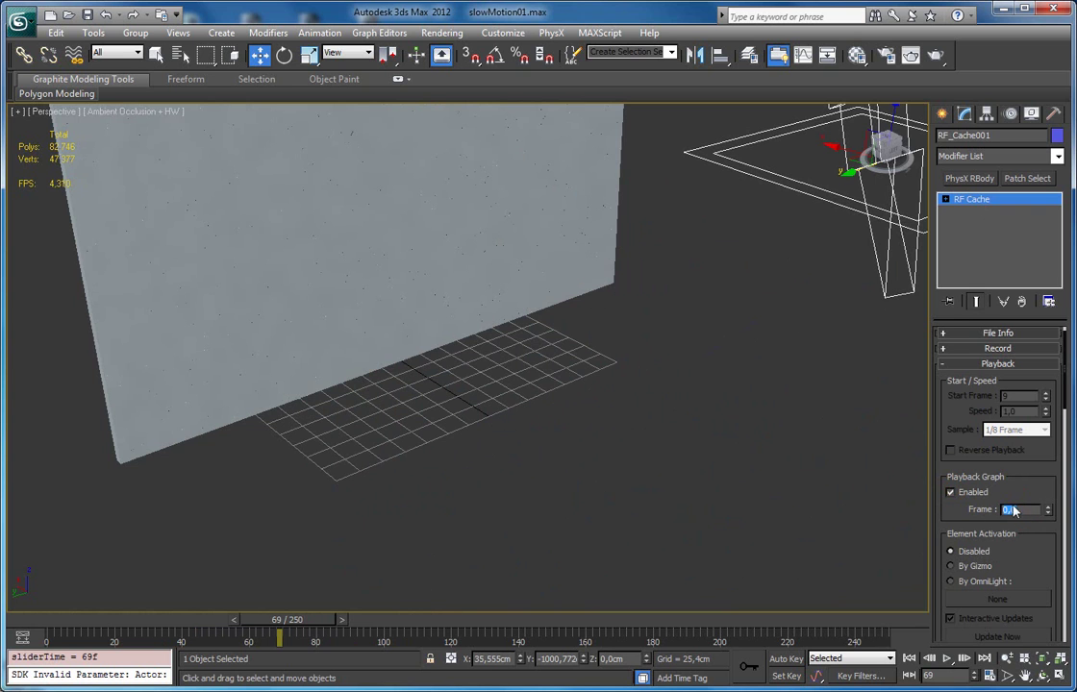
middle_click_drag(497, 268, 500, 404, "alt")
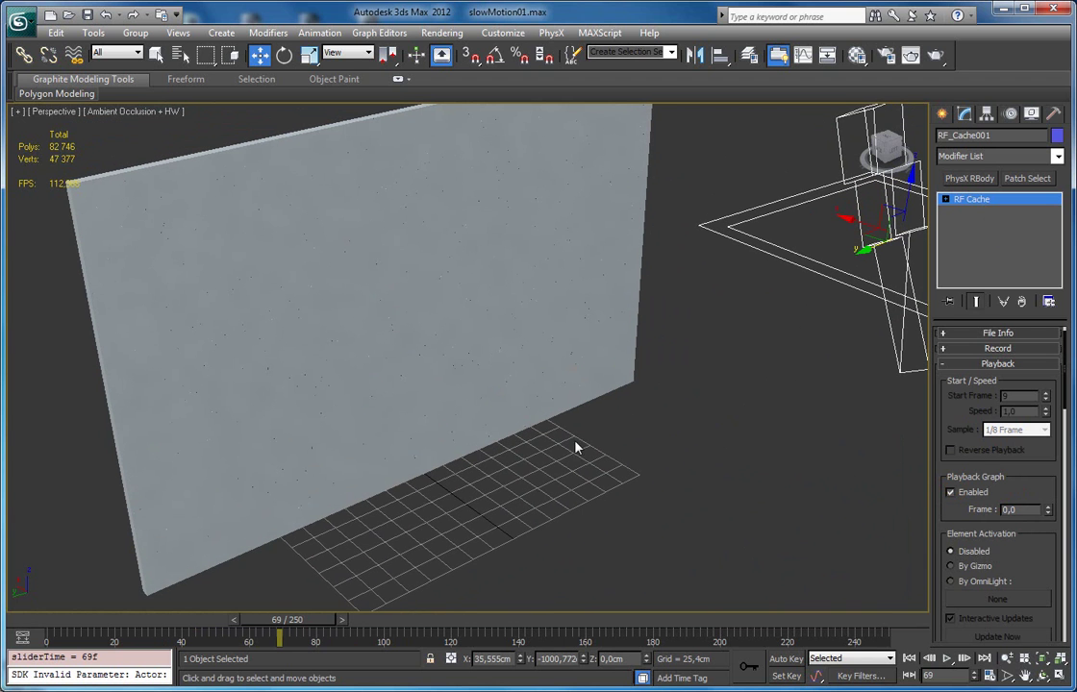
Turn on Auto Key and set the Playback Graph frame to 0 at frame 0.
mouse_move(1050, 516)
left_mouse_down()
mouse_move(1048, 304)
mouse_move(1046, 423)
mouse_move(1038, 370)
mouse_move(1012, 476)
mouse_move(1017, 515)
mouse_move(1025, 377)
mouse_move(1047, 512)
left_mouse_up()
right_click(1048, 511)
left_click(785, 658)
left_click_drag(252, 620, 46, 623)
key("w")
left_click(1048, 513)
left_click(1049, 510)
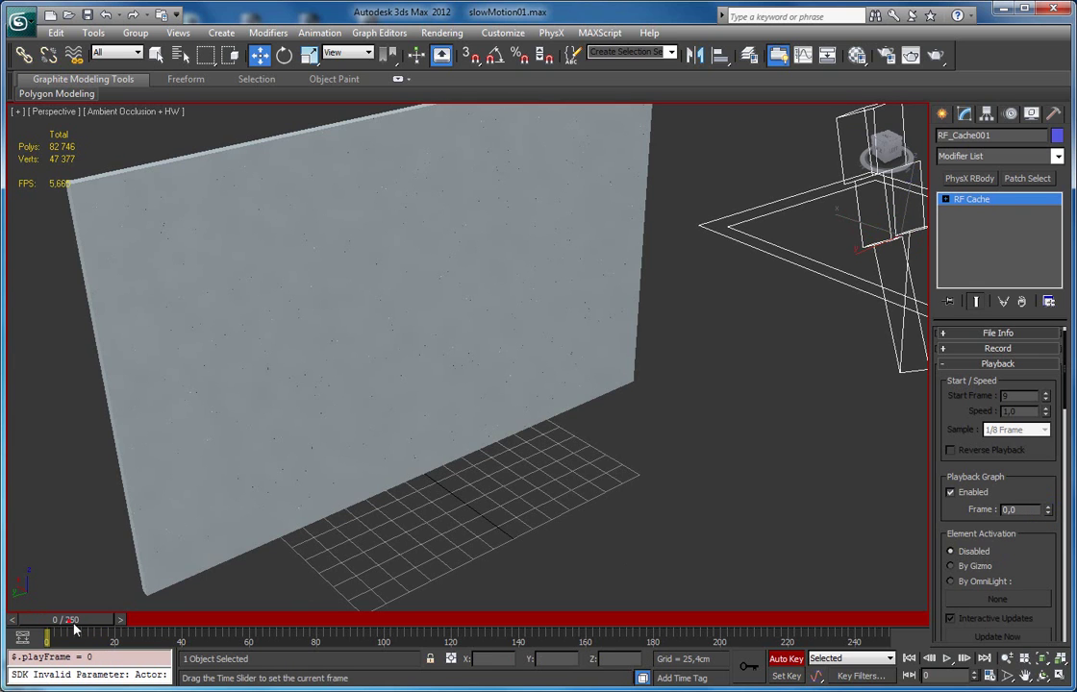
Key the Playback Graph frame at 100 on frame 100 and turn off Auto Key.
key("q")
left_click_drag(69, 631, 392, 634)
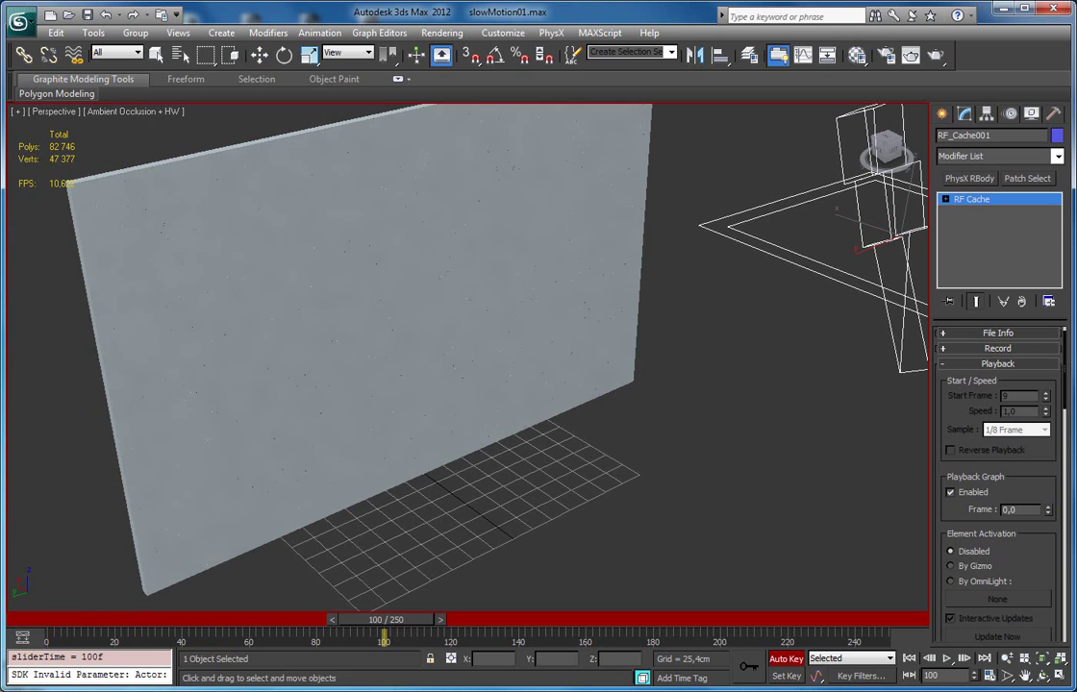
key("w")
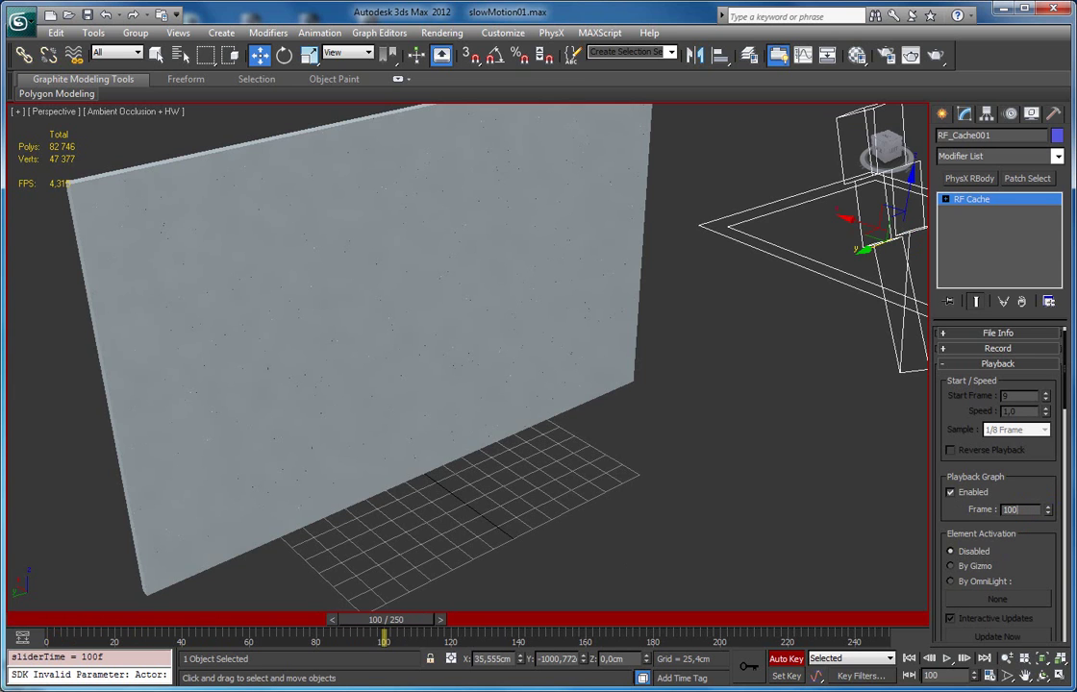
key("Return")
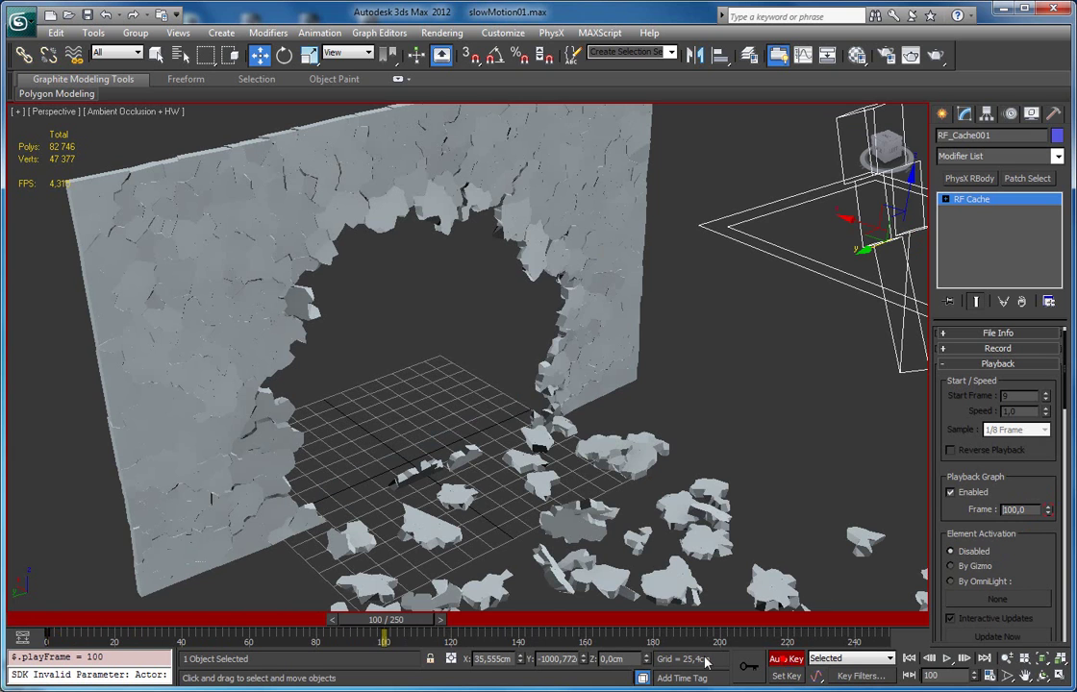
left_click(781, 660)
Show the Playback Frame curve in Track View and give its two keys linear tangents.
mouse_move(424, 630)
left_mouse_down()
mouse_move(78, 629)
mouse_move(419, 628)
left_mouse_up()
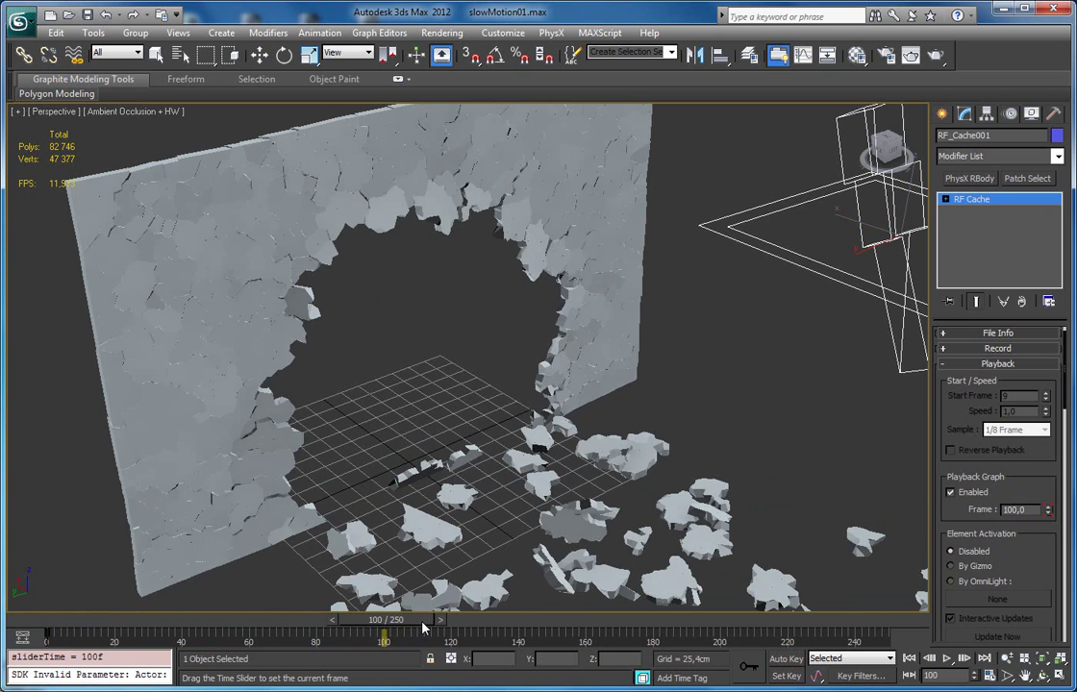
key("w")
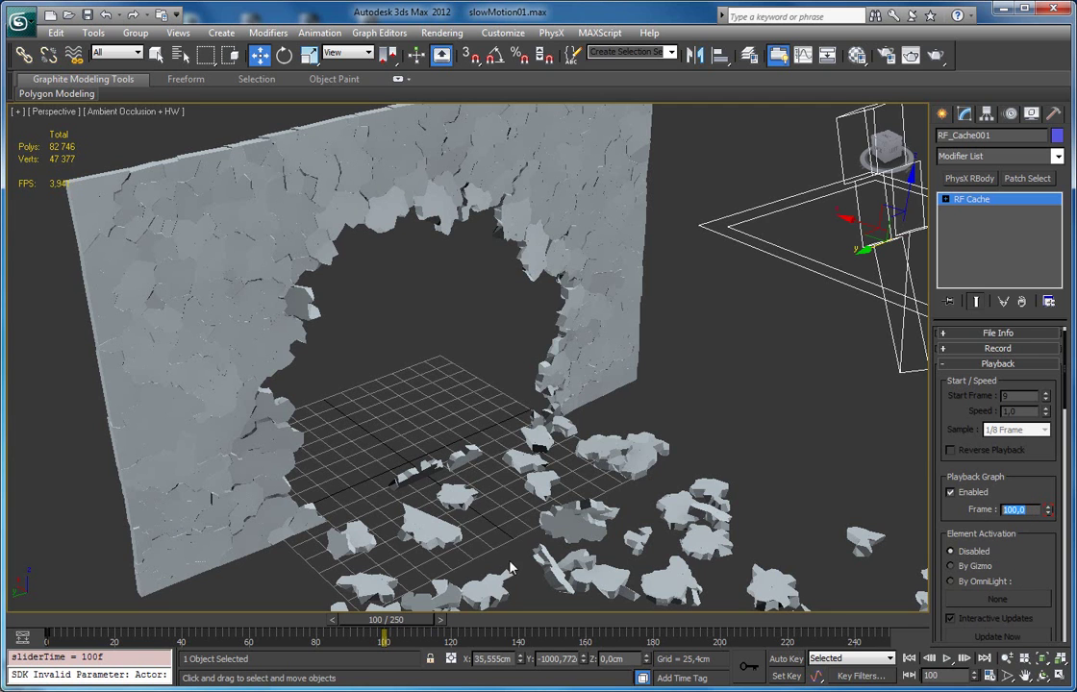
left_click_drag(397, 621, 331, 623)
right_click(1034, 513)
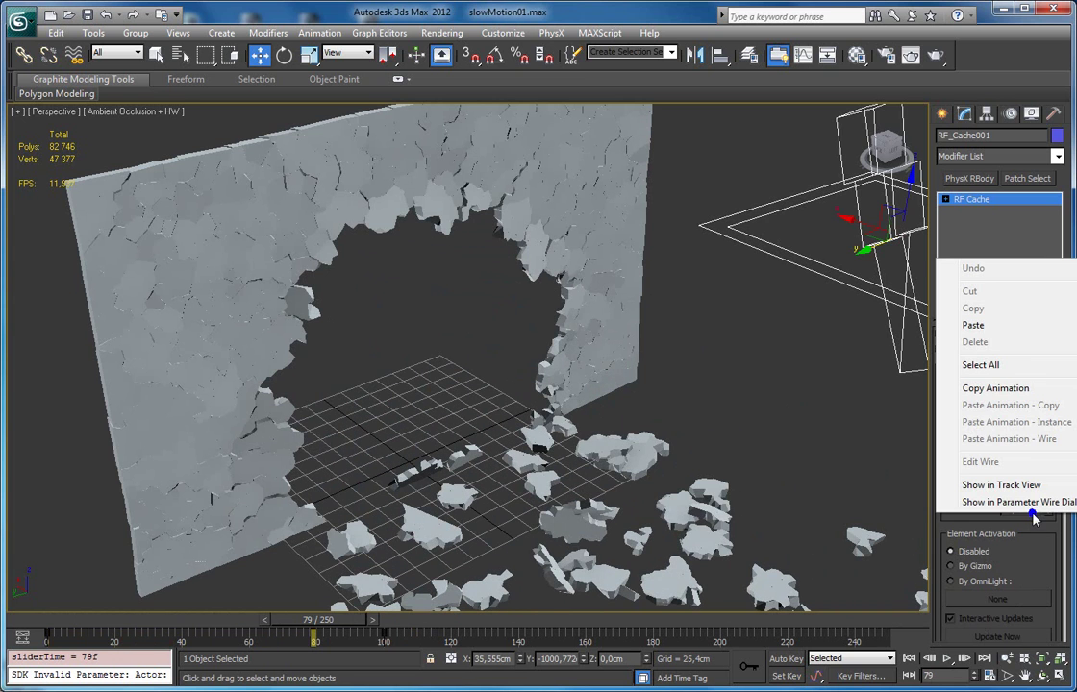
left_click(1001, 485)
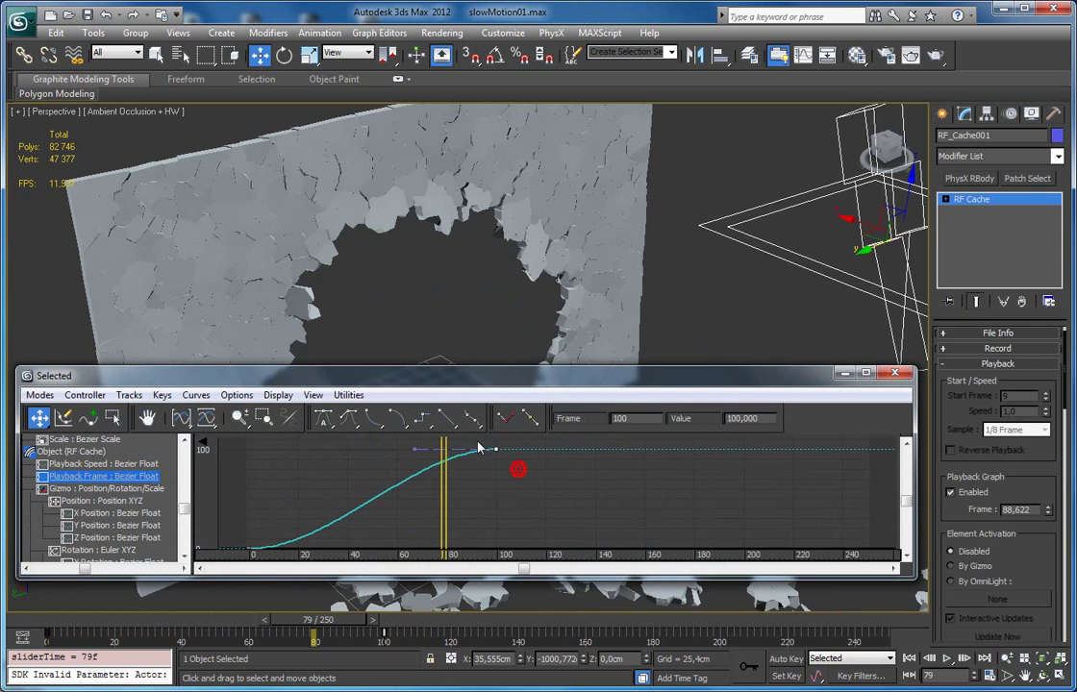
left_click(448, 420)
left_click(448, 421)
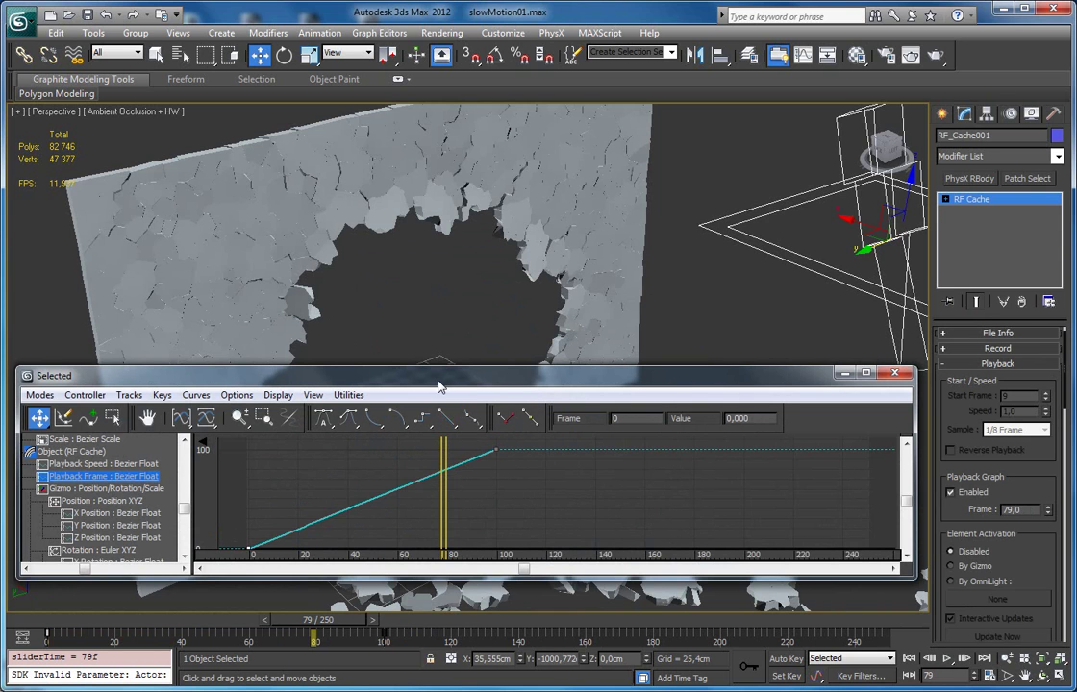
Reposition the curve window below the wall and scrub the linear playback curve to frame 53.
left_click_drag(439, 375, 514, 280)
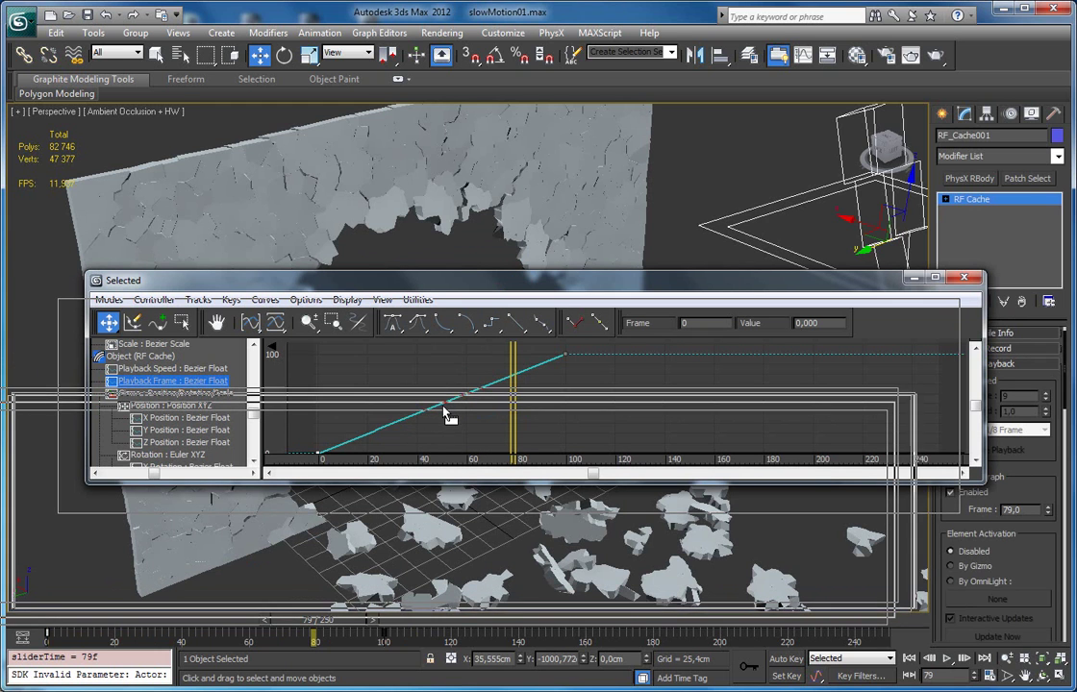
left_click_drag(444, 408, 442, 404)
middle_click_drag(492, 547, 532, 539)
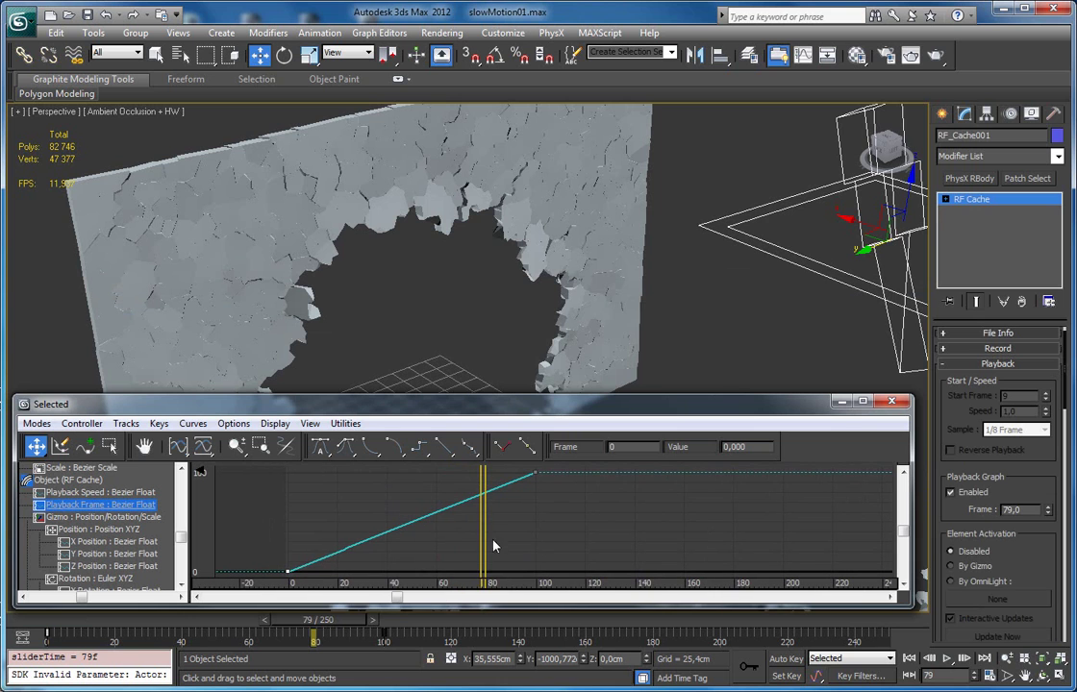
left_click_drag(485, 540, 423, 537)
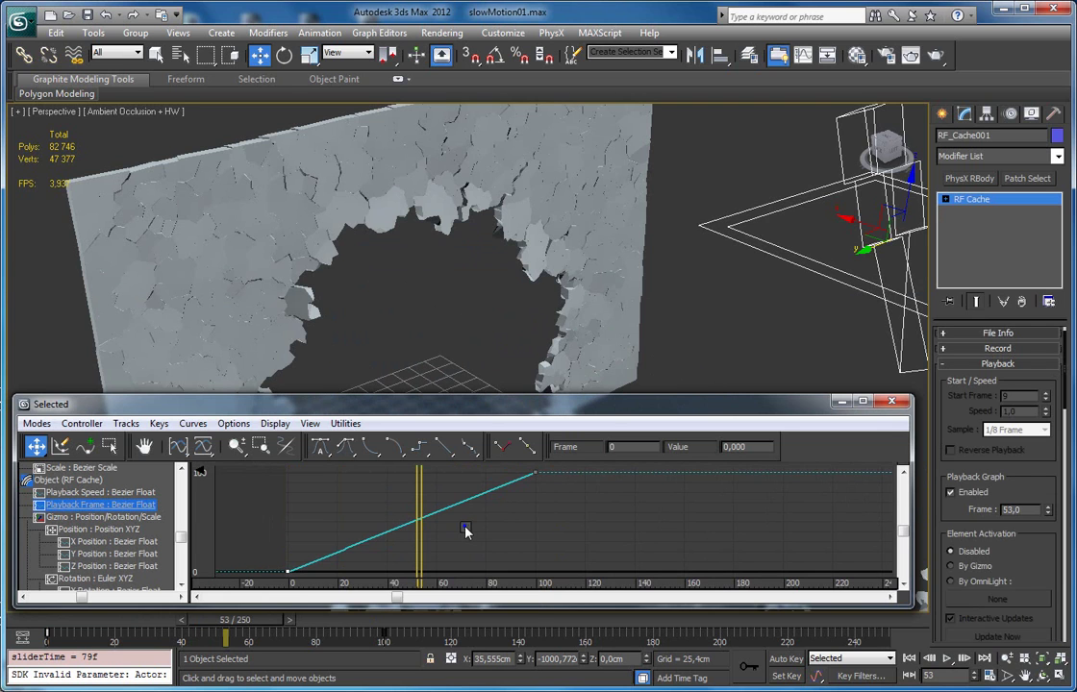
Activate Insert Keys and add a key to the Playback Frame curve at frame 6.
right_click(463, 527)
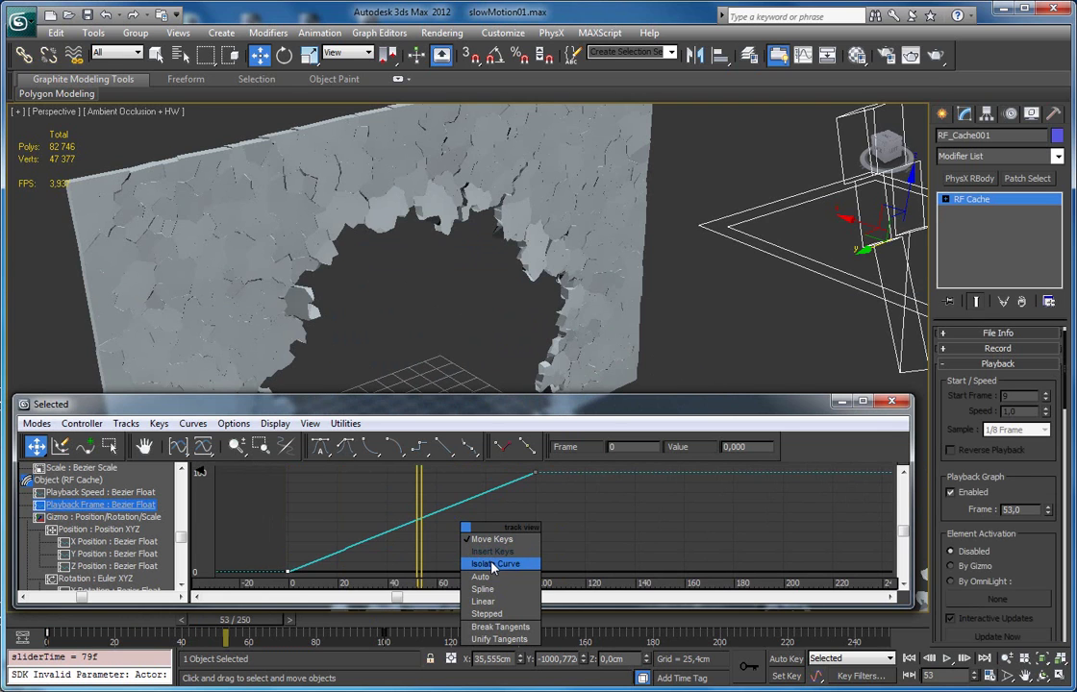
left_click(298, 507)
right_click(310, 509)
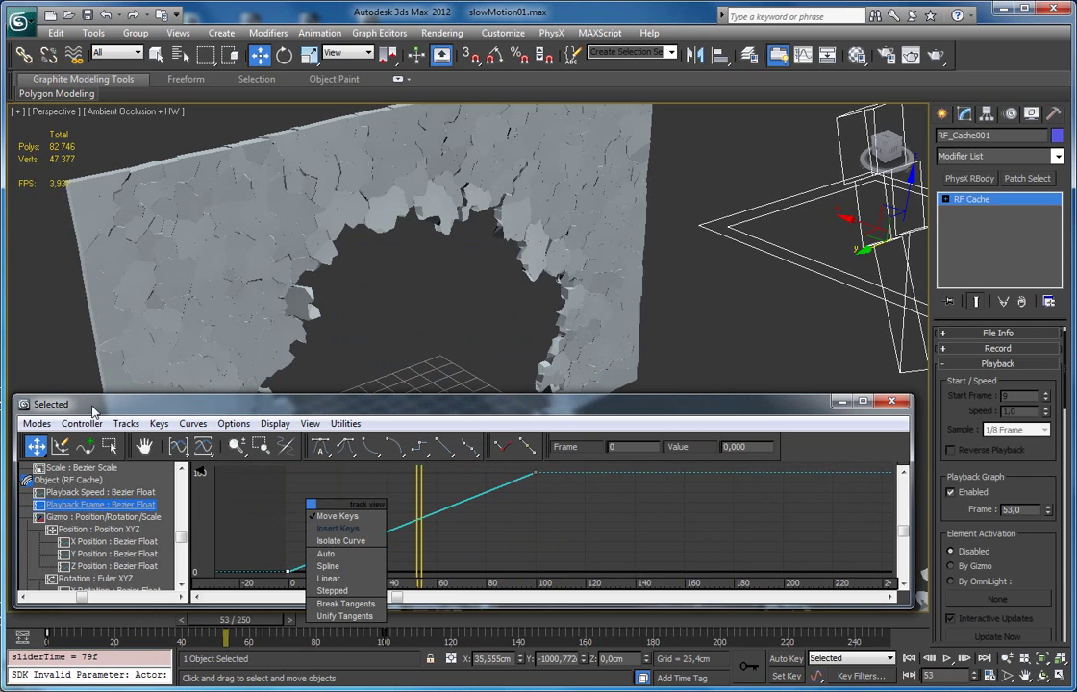
left_click(158, 423)
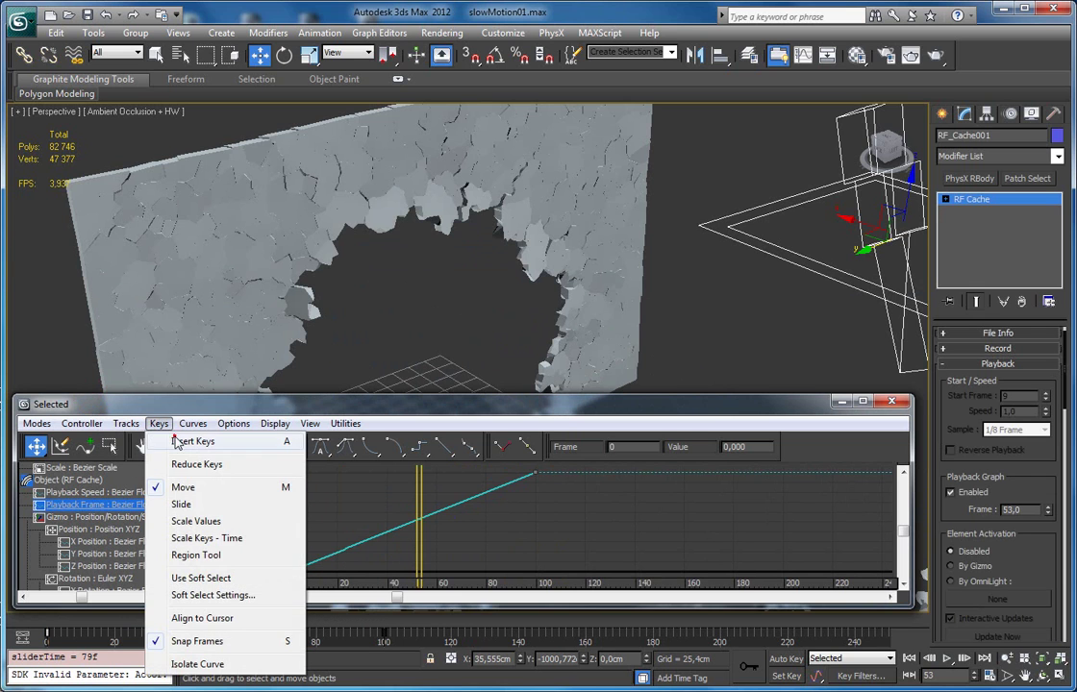
left_click(175, 441)
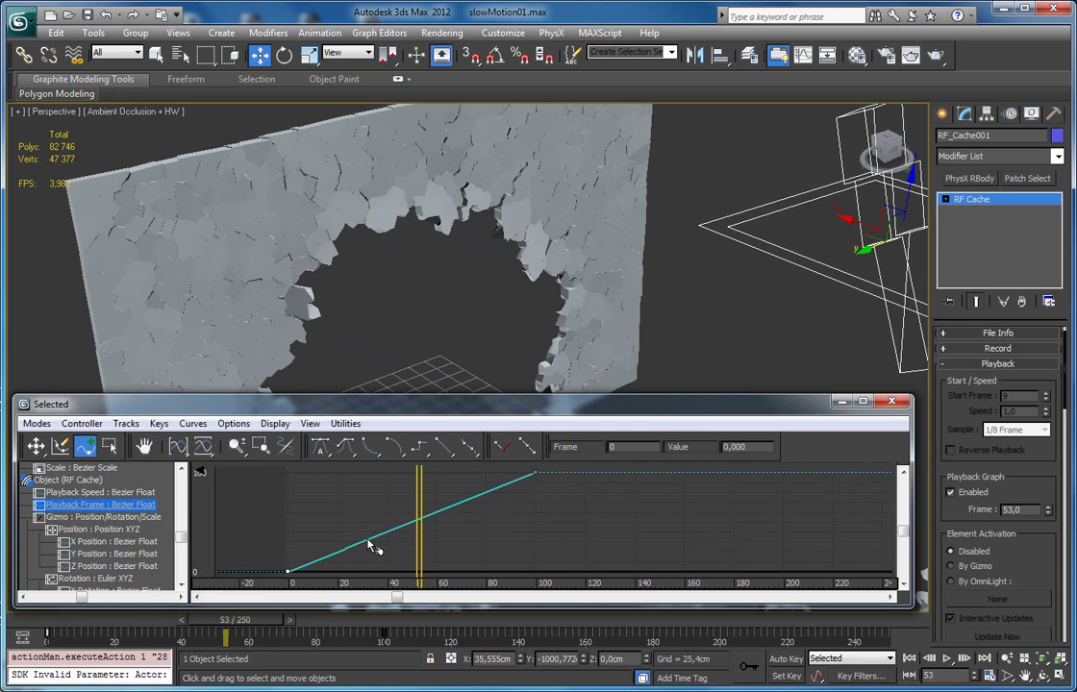
left_click_drag(420, 501, 306, 514)
middle_click_drag(322, 546, 357, 494)
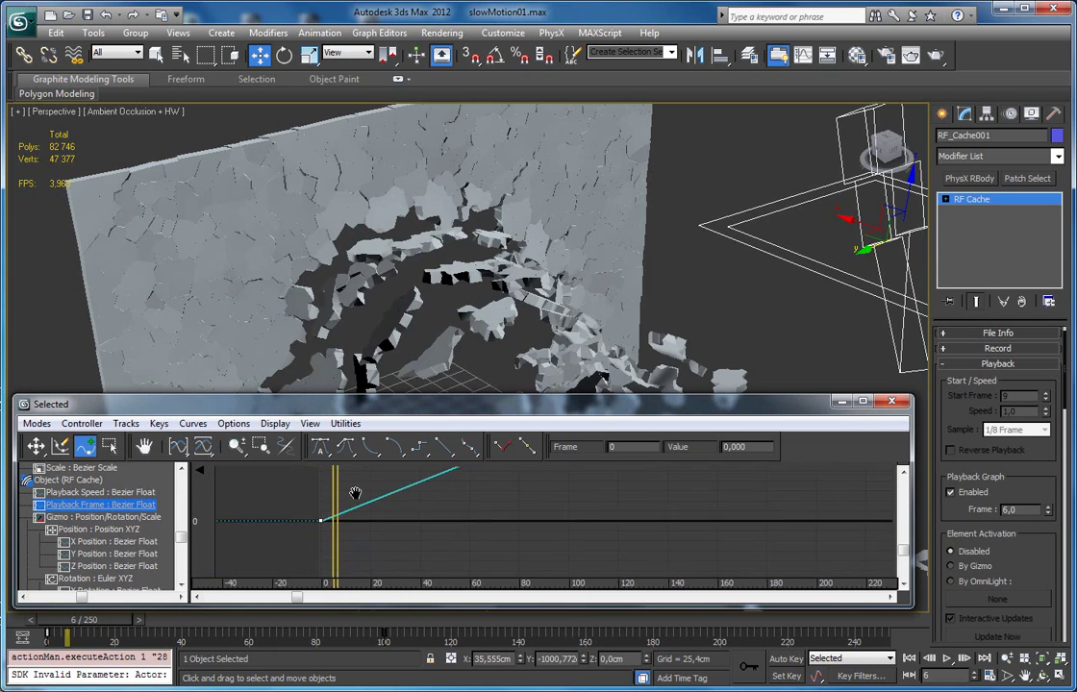
scroll(358, 498, "up", 5)
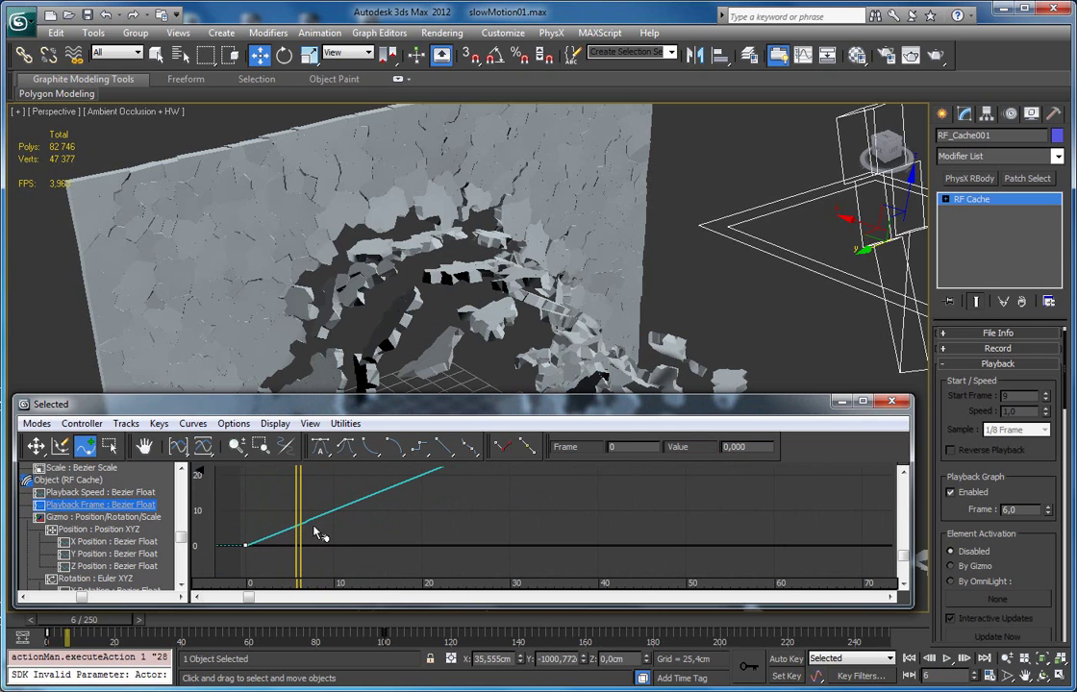
left_click(300, 525)
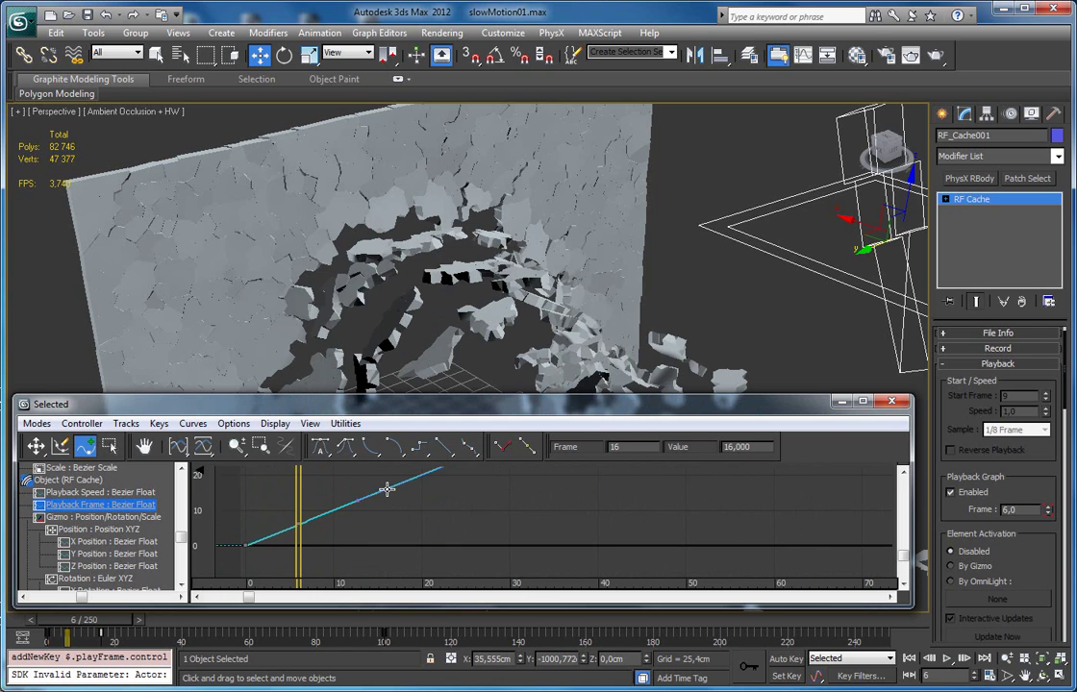
Add another key at frame 16 on the curve and move it to frame 31 at a value of about 8.16.
left_click_drag(387, 489, 396, 520)
mouse_move(300, 512)
left_mouse_down()
mouse_move(382, 516)
mouse_move(307, 522)
left_mouse_up()
left_click_drag(394, 514, 518, 522)
Scrub the slow section to frame 33 and move its end key to frame 49 at a value of about 12.76.
middle_click_drag(604, 508, 551, 535)
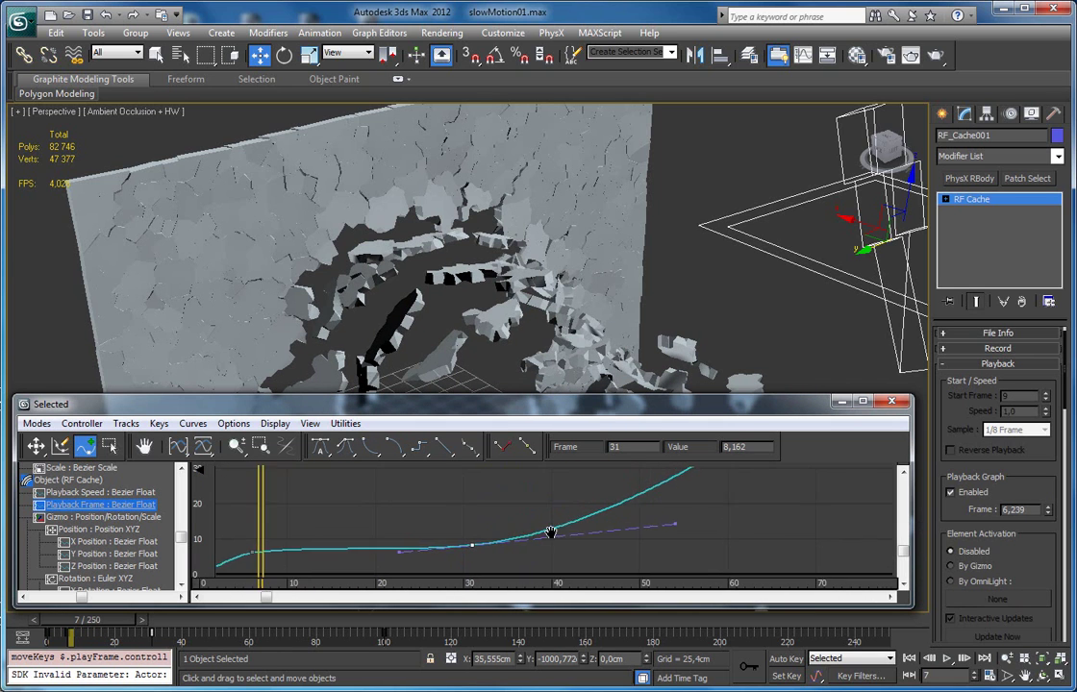
scroll(549, 535, "down", 1)
scroll(369, 533, "down", 1)
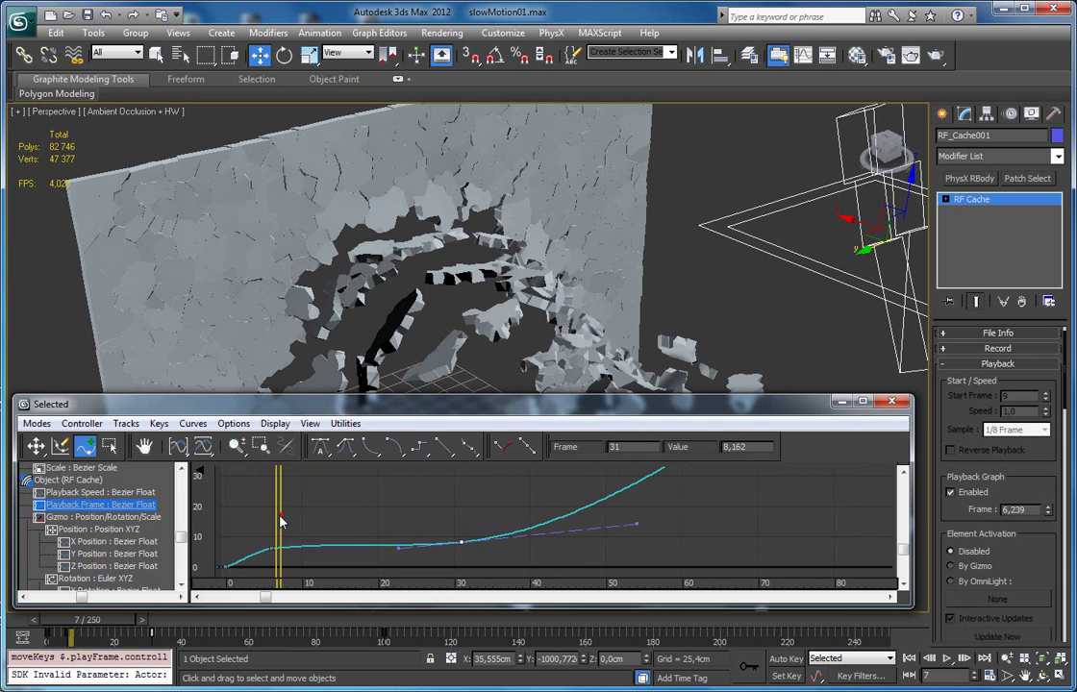
left_click_drag(275, 522, 487, 526)
middle_click_drag(529, 510, 500, 524)
scroll(500, 529, "down", 6)
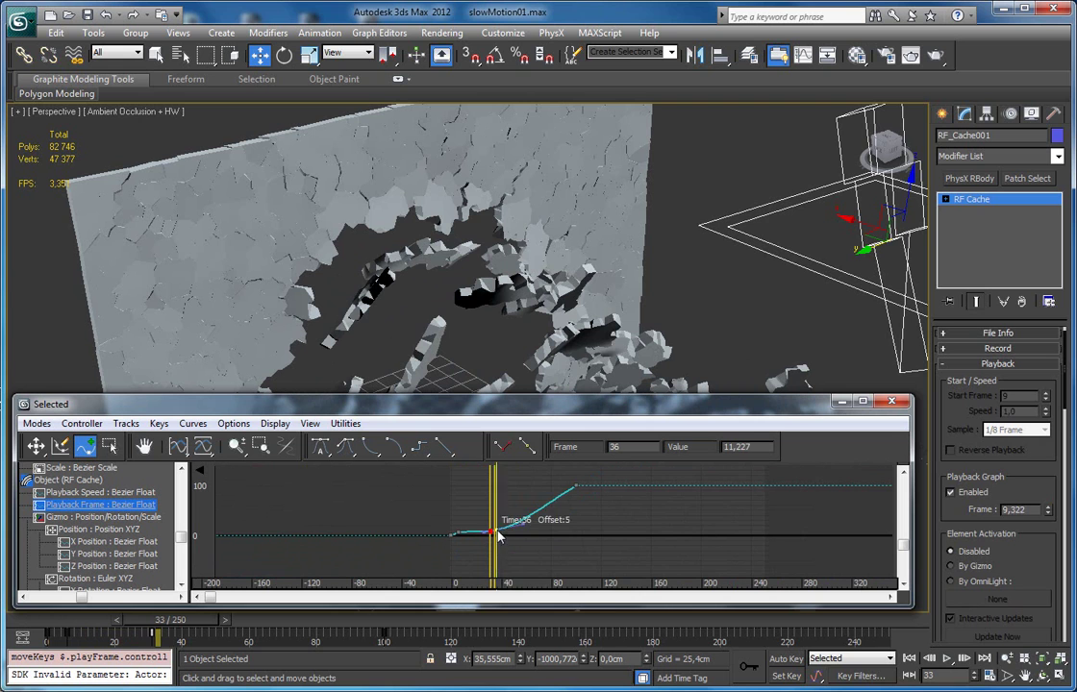
left_click_drag(500, 535, 515, 535)
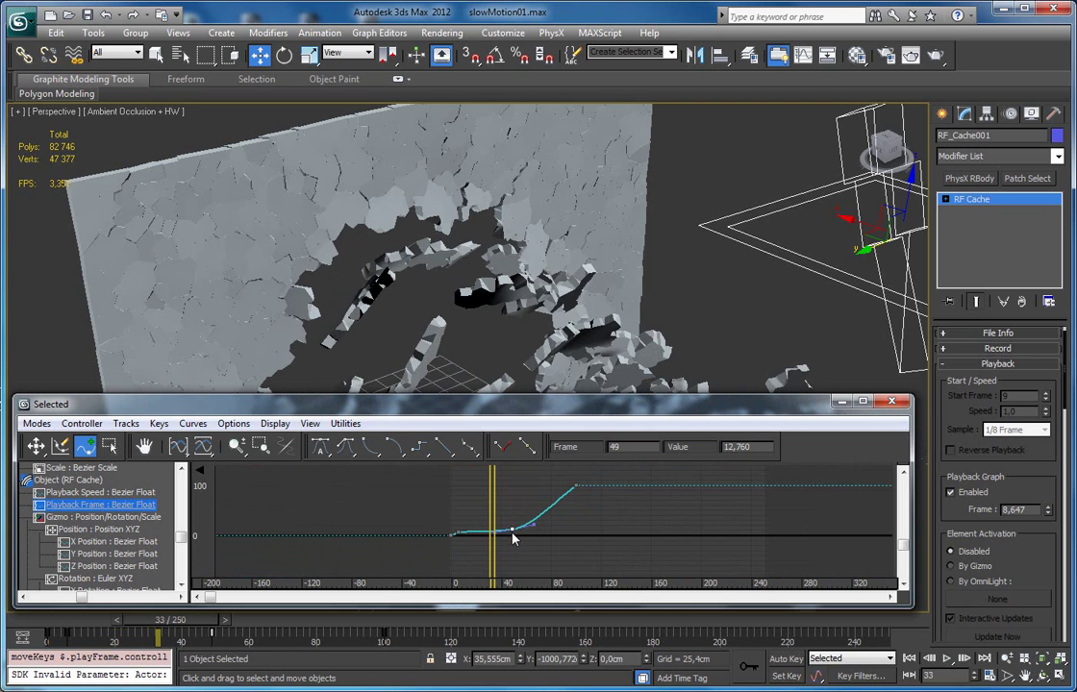
Scrub the reshaped playback curve back to frame 22 and close the curve window.
middle_click_drag(399, 519, 366, 500)
scroll(368, 502, "up", 3)
middle_click_drag(495, 504, 308, 548)
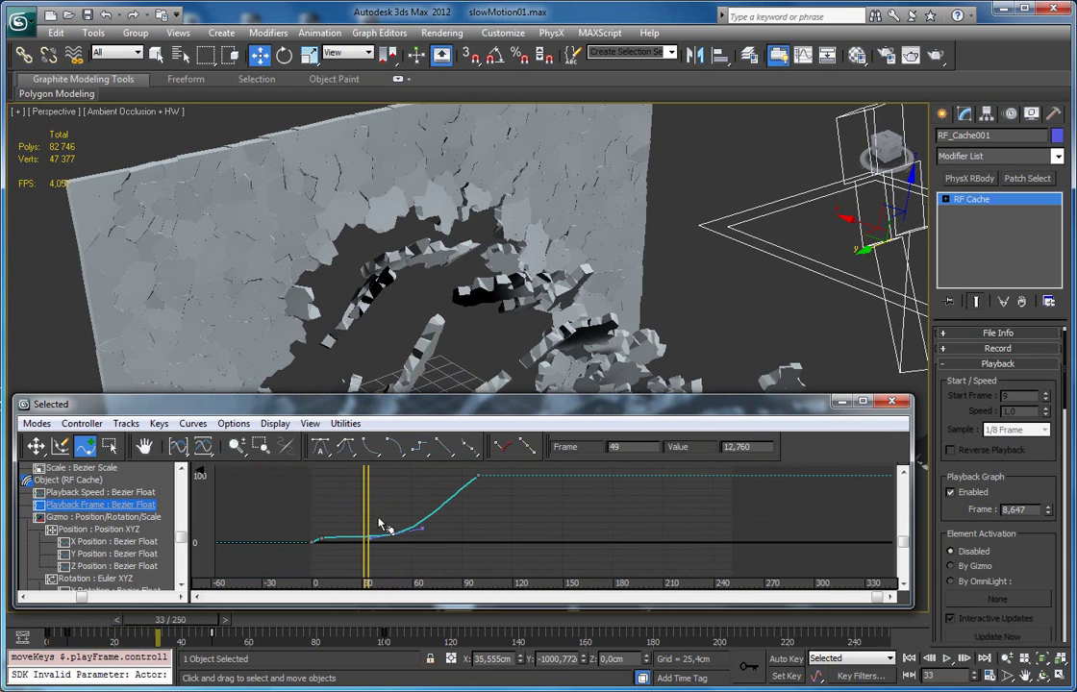
left_click_drag(370, 517, 347, 538)
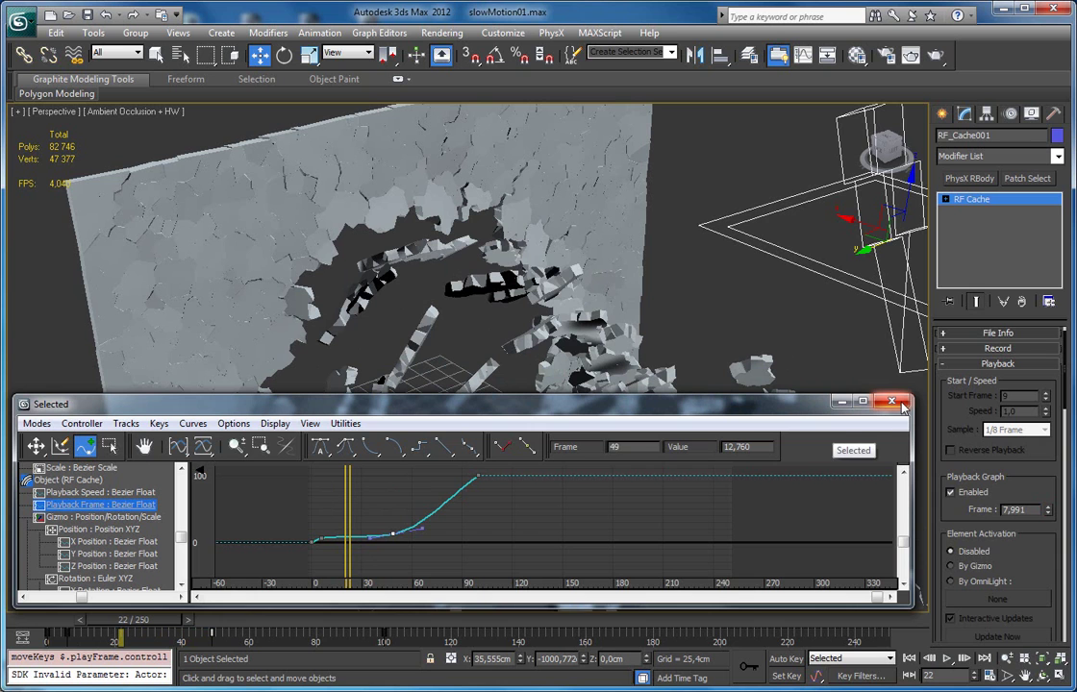
left_click(891, 402)
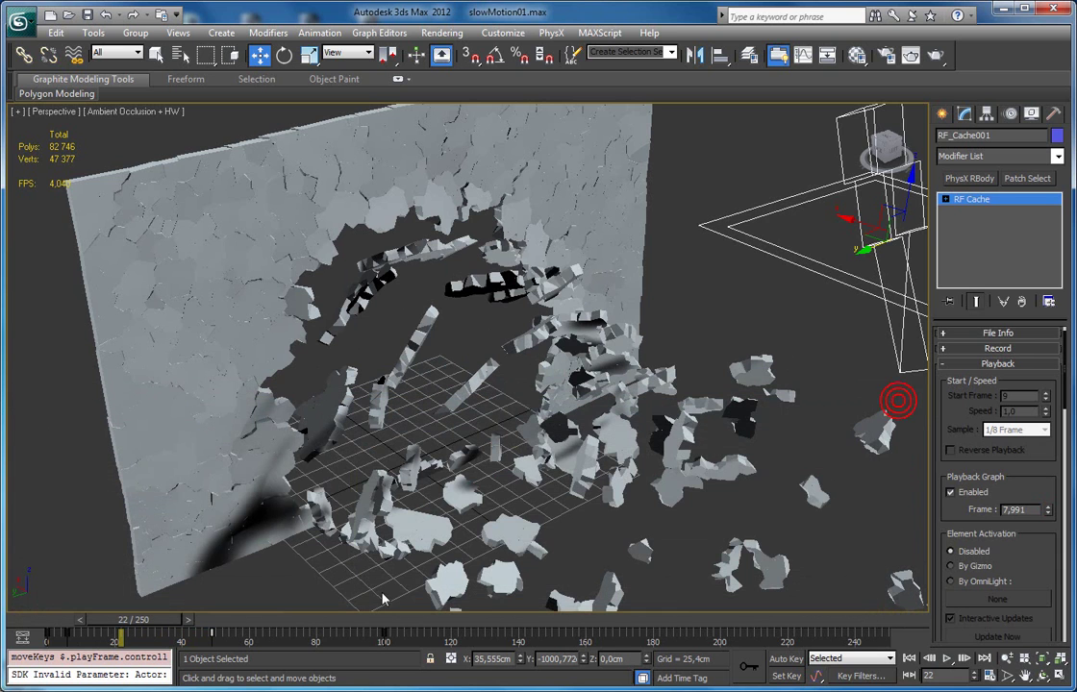
Rewind to frame 0 and play the slow-motion wall explosion several times in the viewport.
left_click_drag(130, 621, 53, 625)
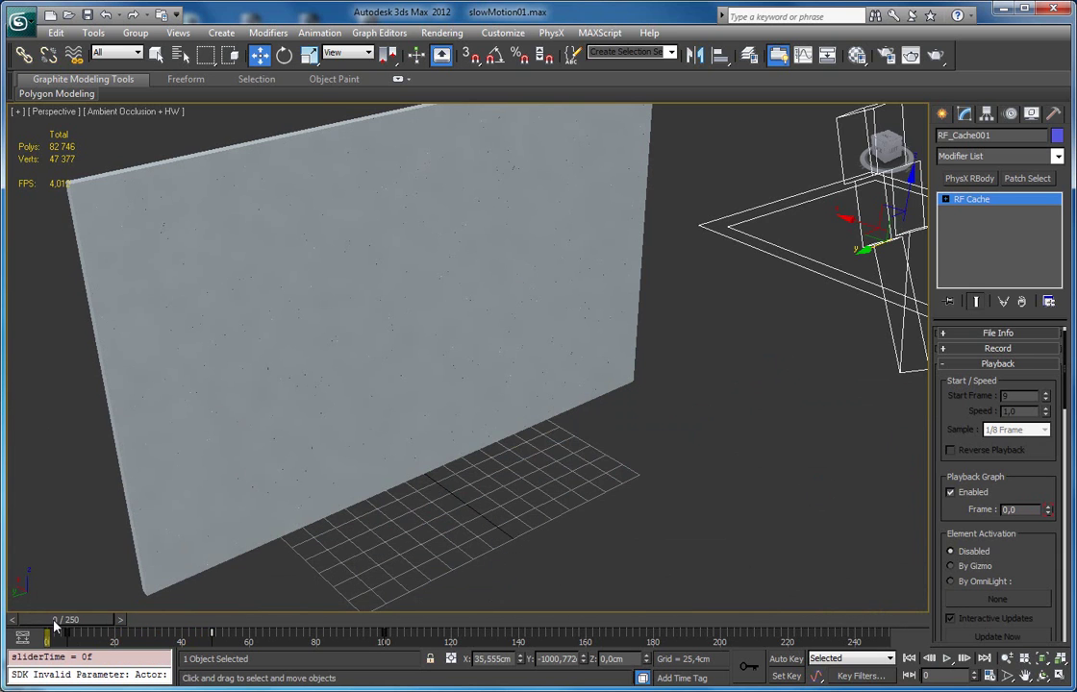
key("slash")
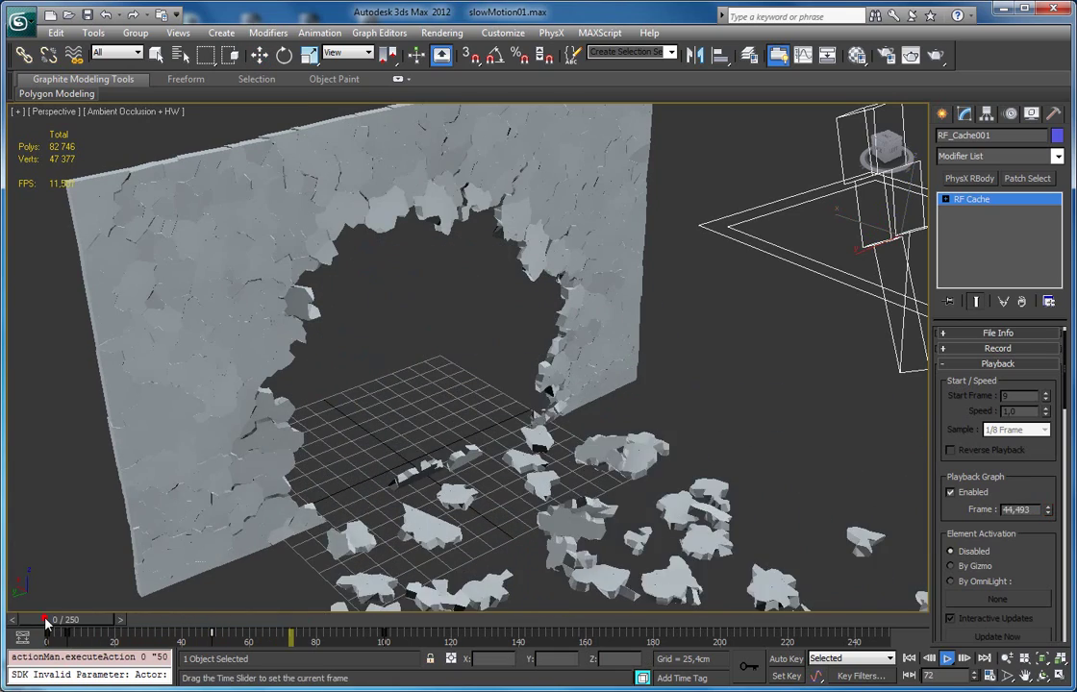
left_click_drag(207, 620, 45, 625)
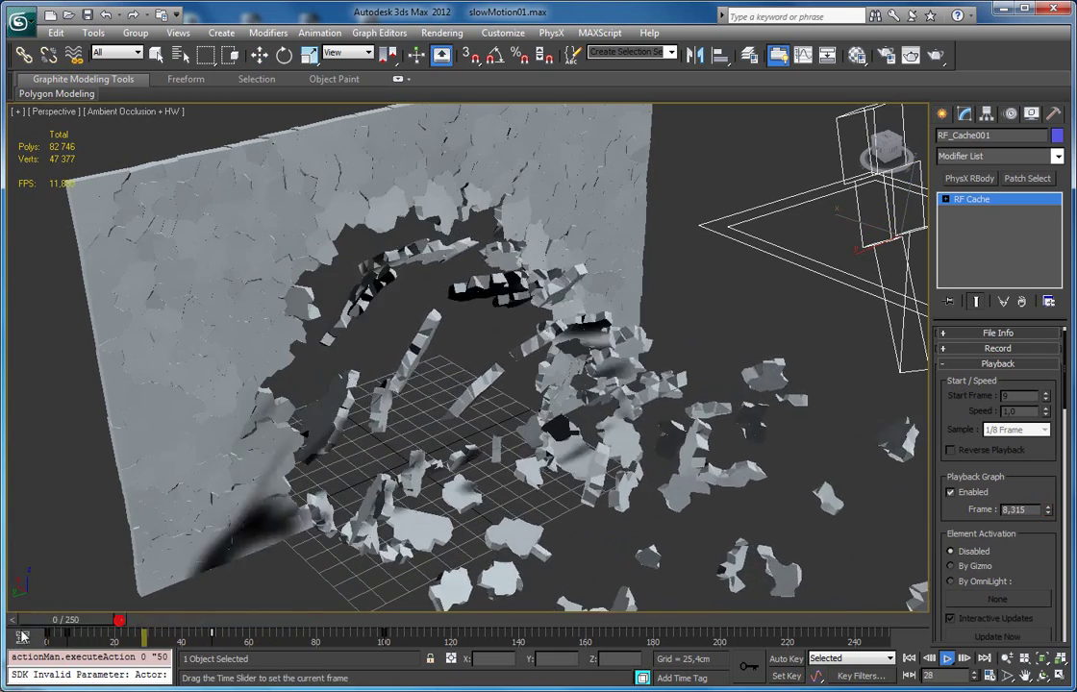
left_click(45, 622)
key("slash")
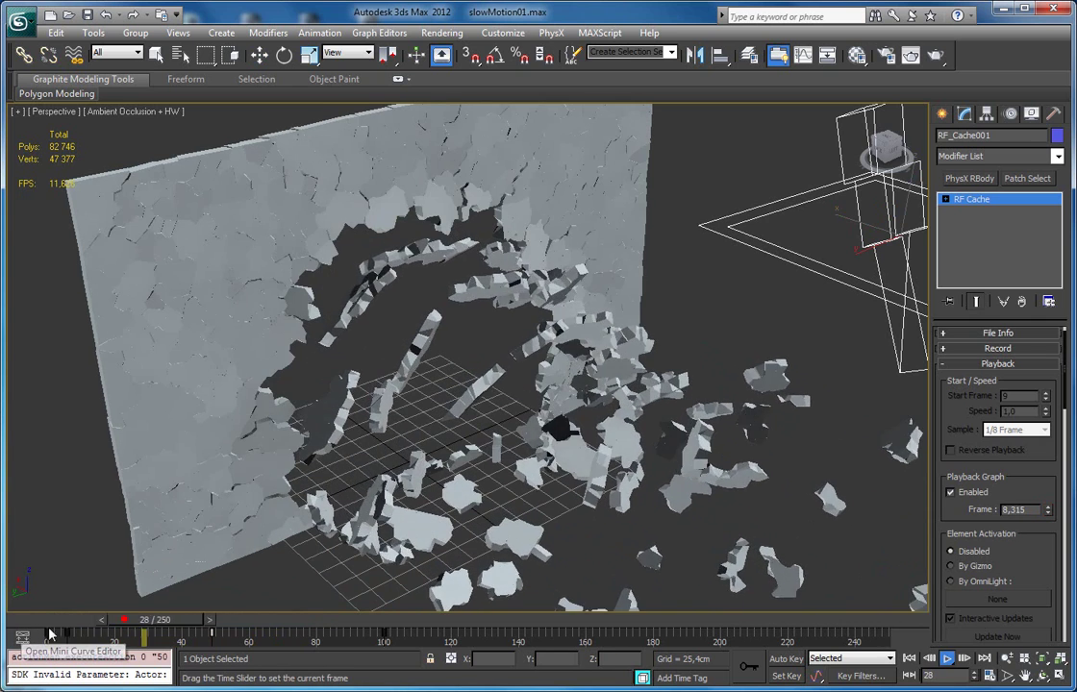
left_click(30, 625)
Try the wireframe display in the Perspective view and return to the shaded display at frame 0.
key("w")
key("F3")
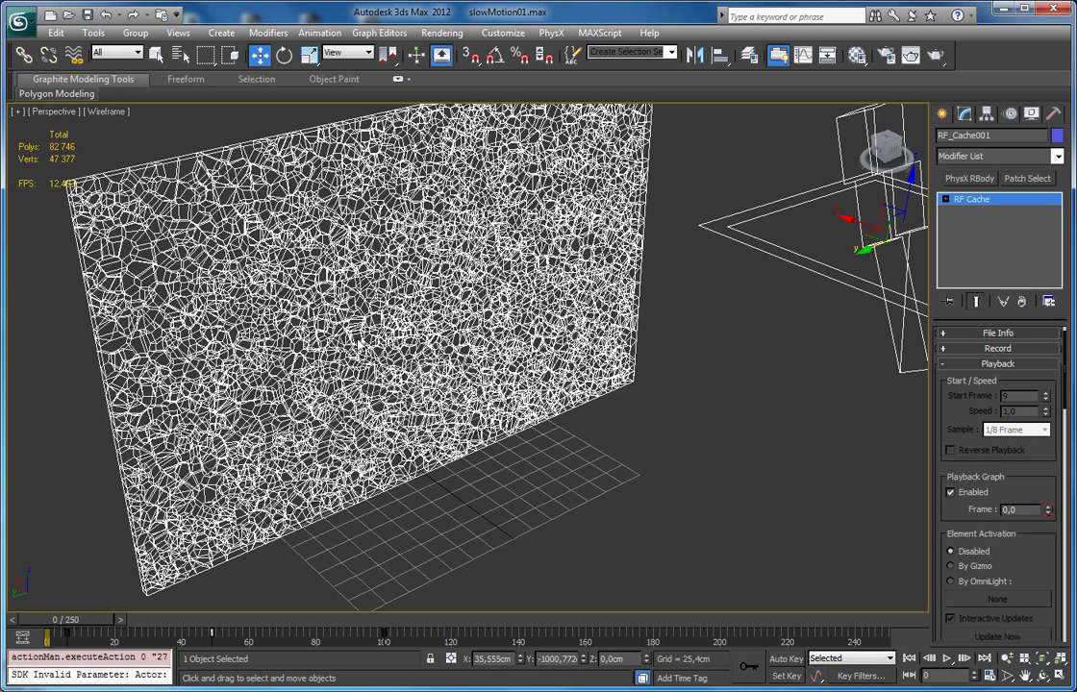
key("F3")
mouse_move(100, 624)
left_mouse_down()
mouse_move(142, 624)
mouse_move(77, 625)
mouse_move(146, 632)
mouse_move(94, 632)
left_mouse_up()
key("w")
middle_click_drag(358, 428, 391, 439)
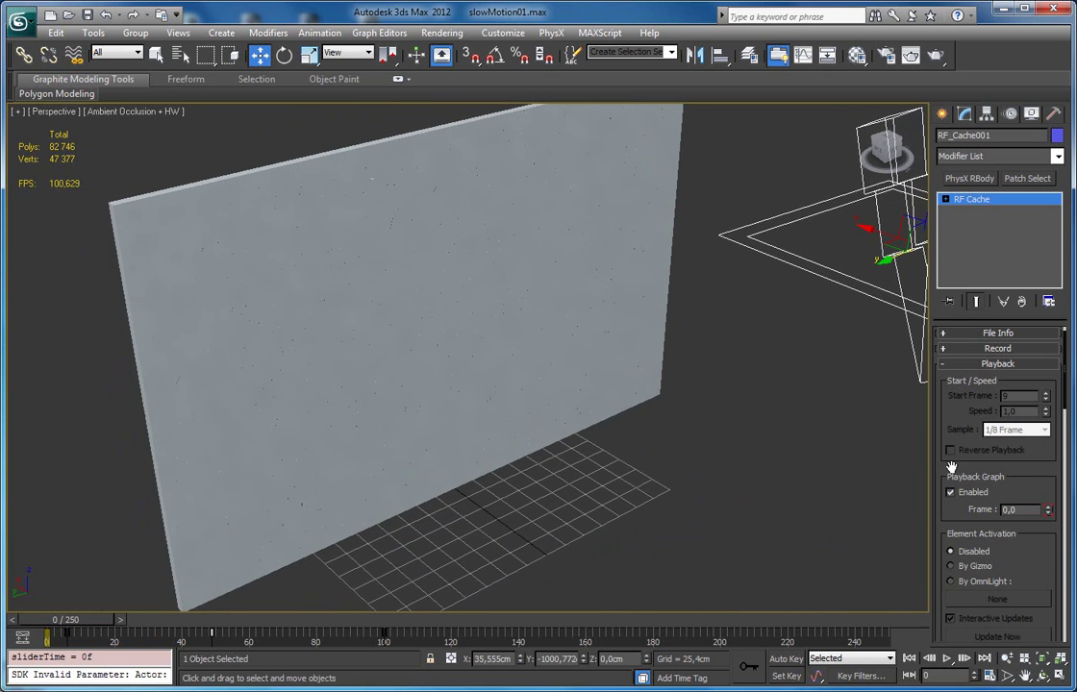
Enable Bounding Boxes in the RF Cache viewport display settings.
left_click_drag(952, 467, 959, 361)
scroll(943, 544, "down", 6)
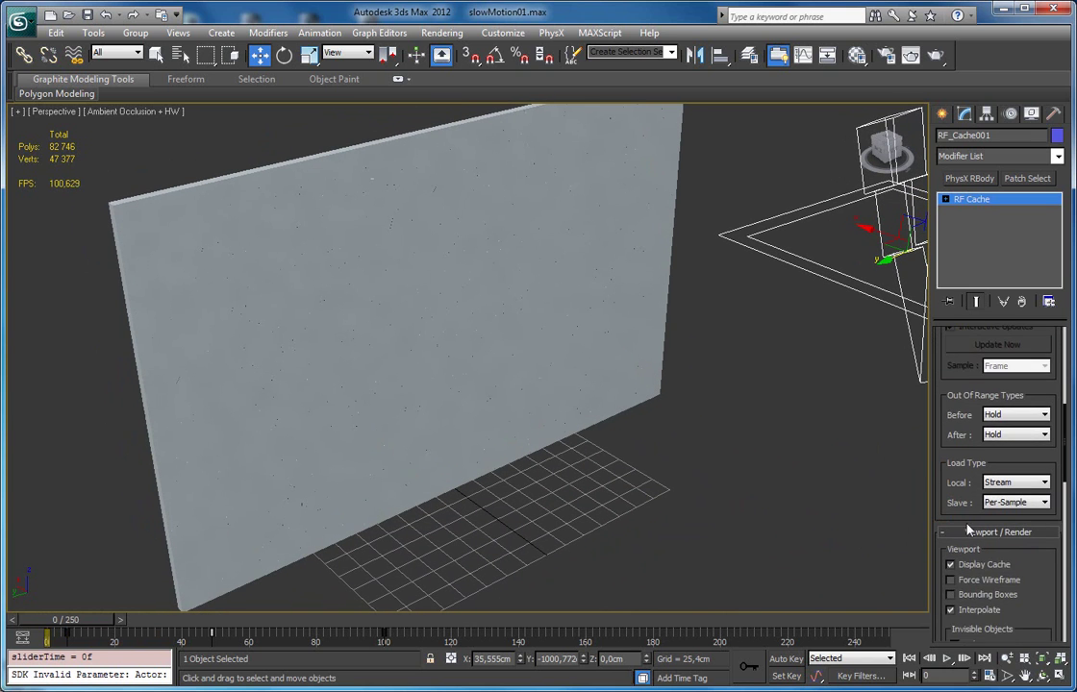
scroll(981, 576, "down", 1)
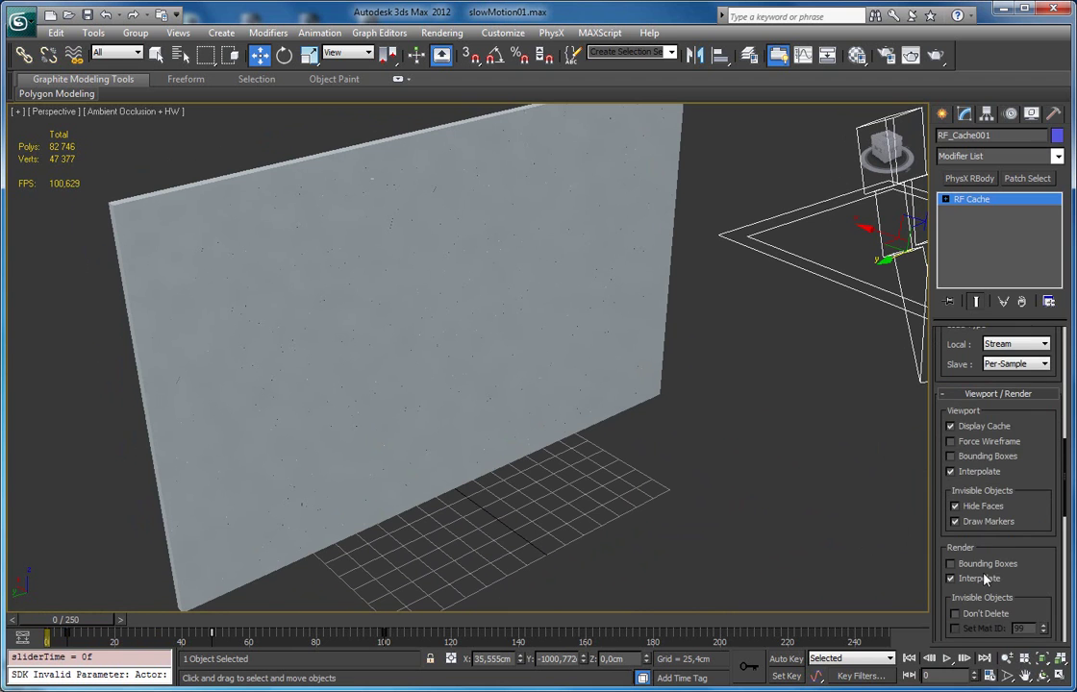
left_click(950, 455)
Play the bounding-box version of the explosion repeatedly from the start and stop it at frame 15.
key("slash")
left_click_drag(101, 620, 13, 618)
mouse_move(60, 618)
left_mouse_down()
mouse_move(94, 619)
mouse_move(53, 618)
left_mouse_up()
key("slash")
middle_click_drag(433, 437, 431, 339)
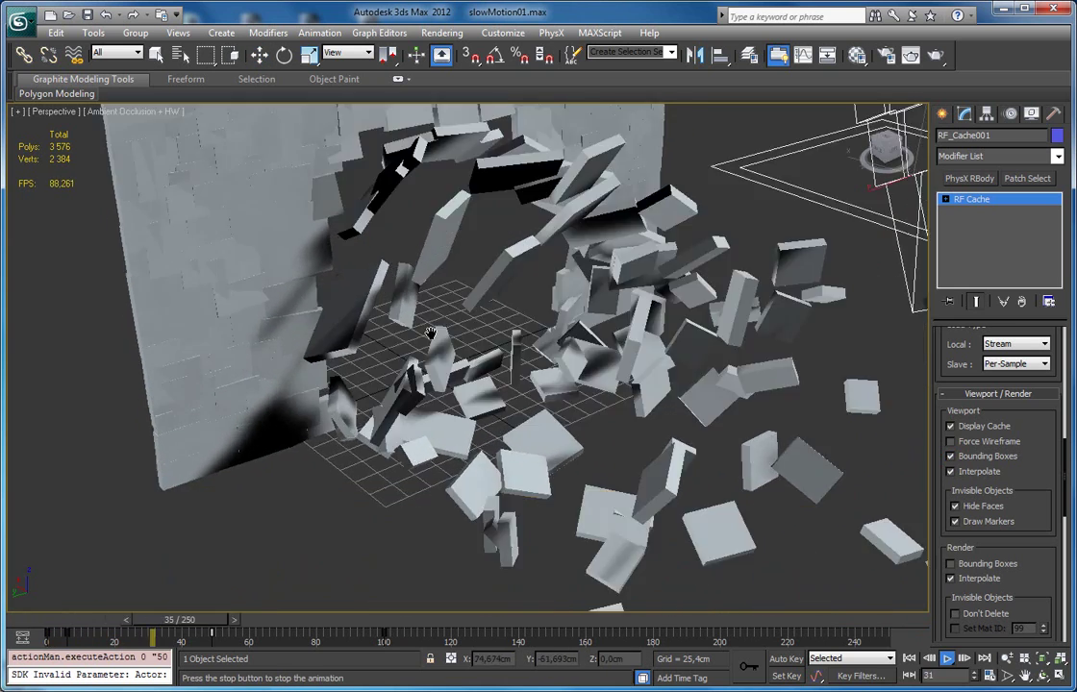
scroll(443, 365, "down", 4)
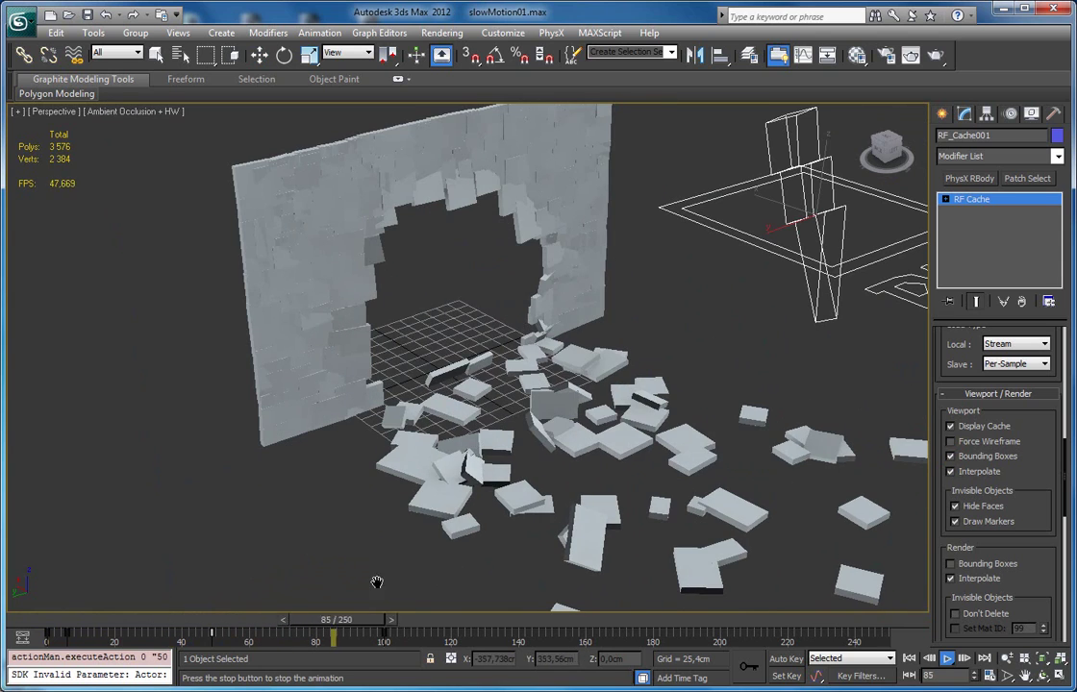
left_click_drag(403, 621, 20, 623)
key("slash")
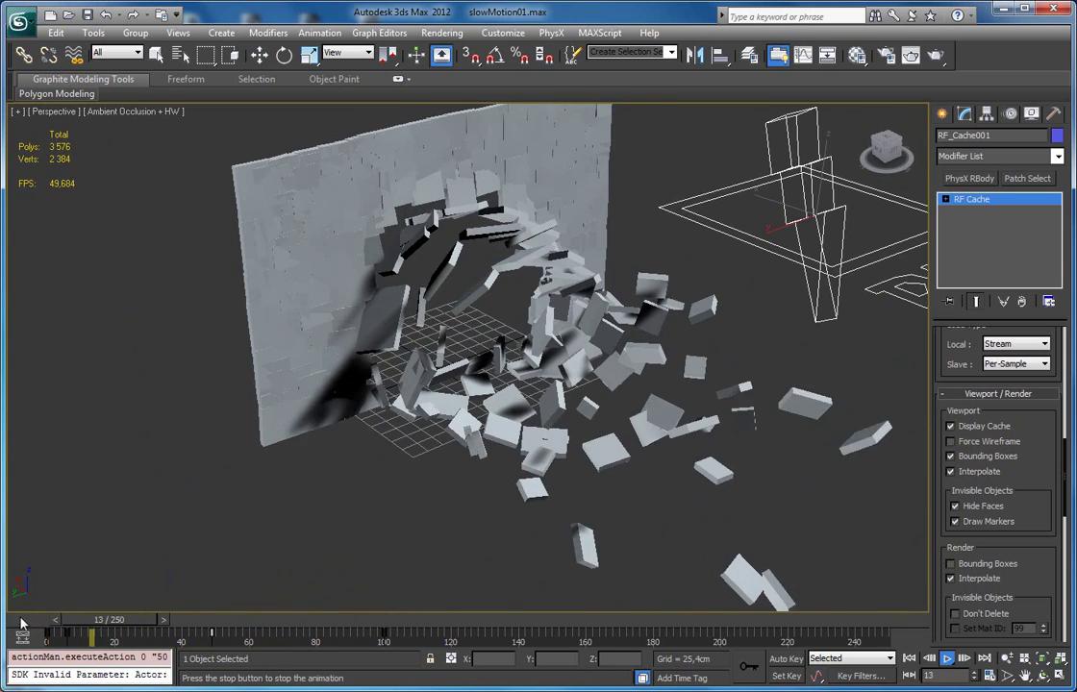
key("slash")
middle_click_drag(463, 428, 384, 480)
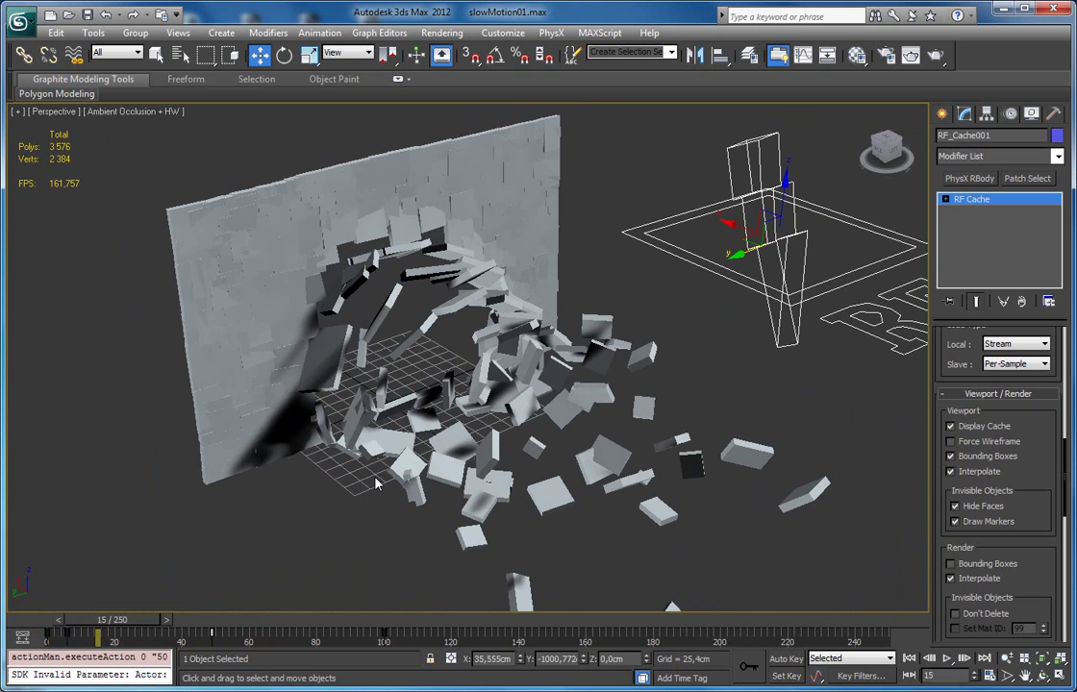
Try a render of the Perspective view, cancel its image output and close the rendered frame window.
left_click(935, 58)
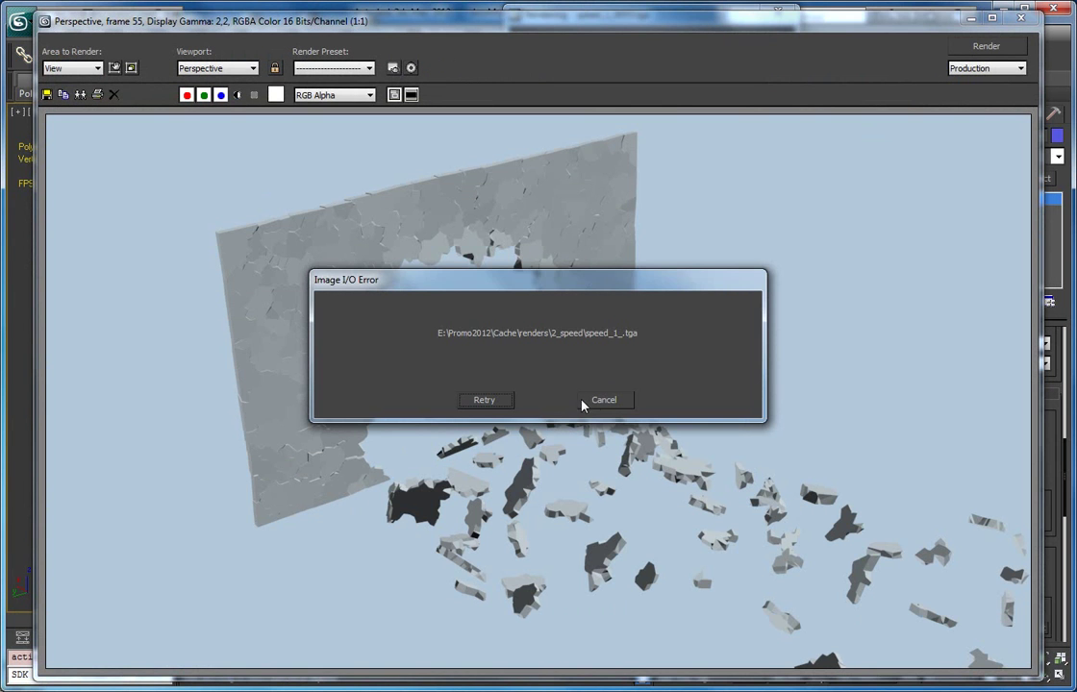
left_click(592, 400)
left_click(635, 400)
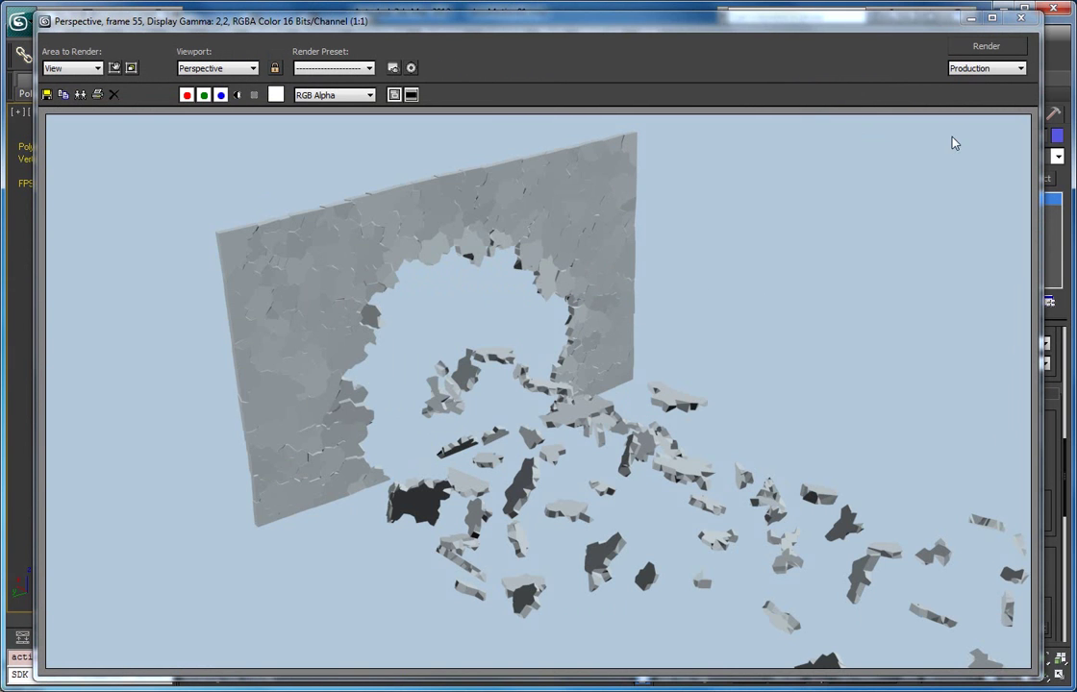
left_click(1021, 17)
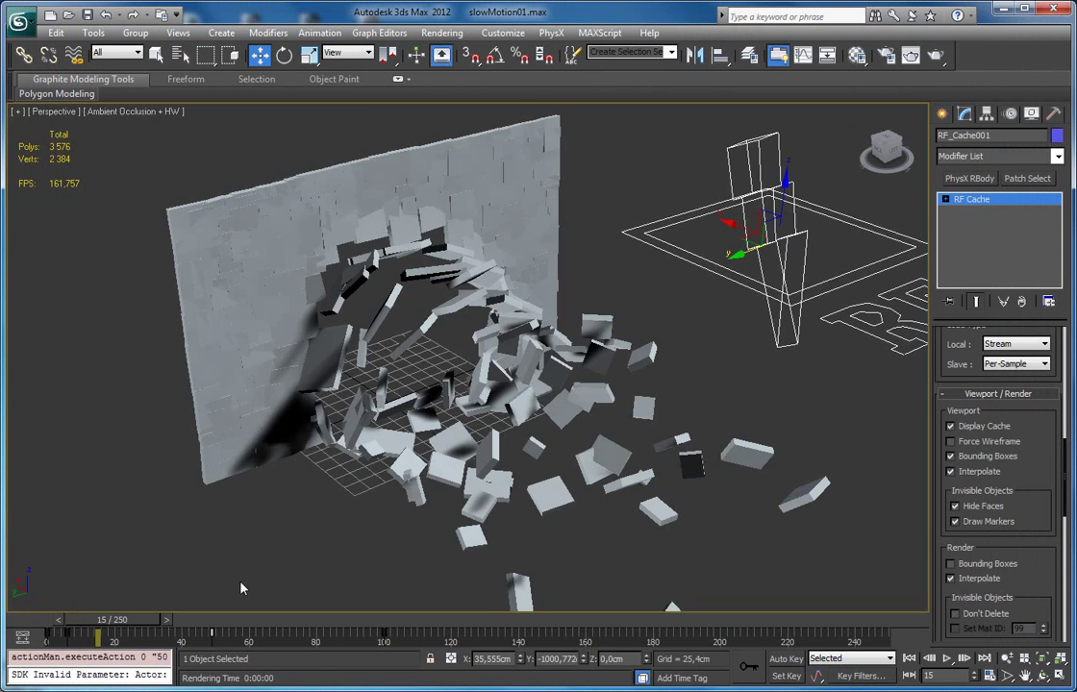
Rewind the timeline and replay the bounding-box animation to review the slow-motion section.
left_click_drag(119, 627, 63, 630)
key("/")
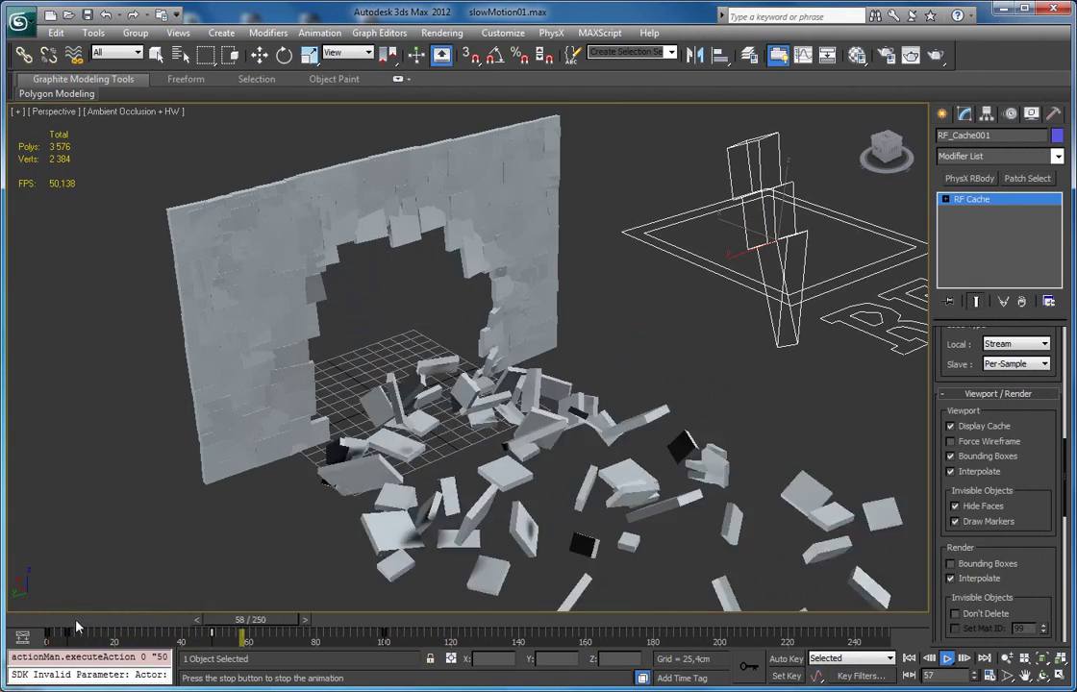
left_click(34, 627)
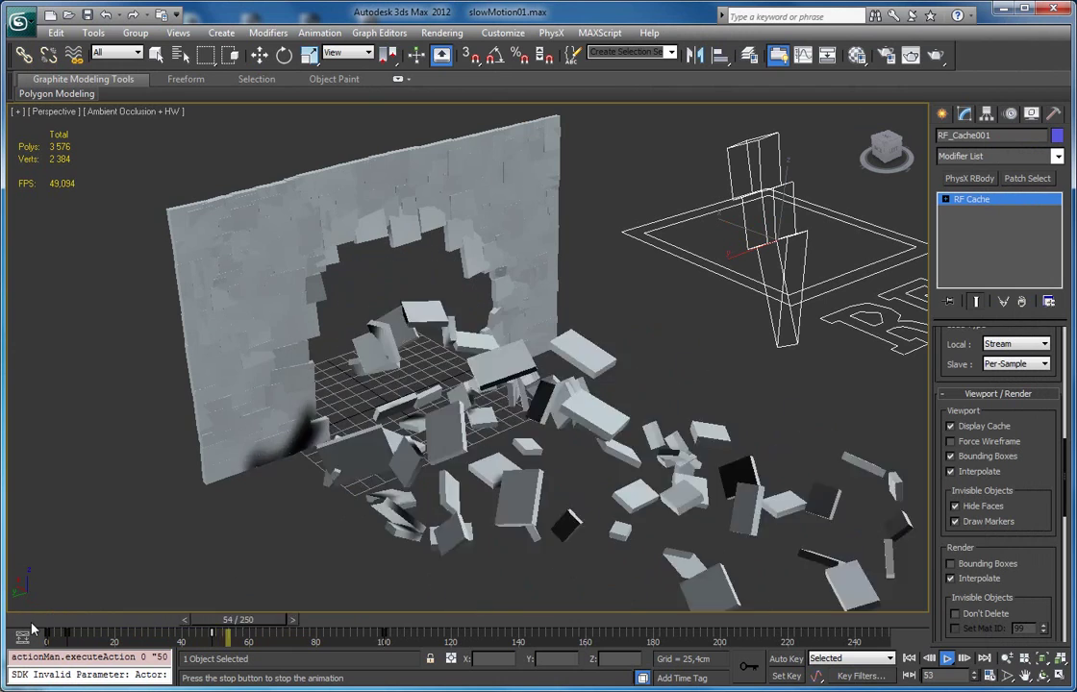
left_click(32, 627)
key("slash")
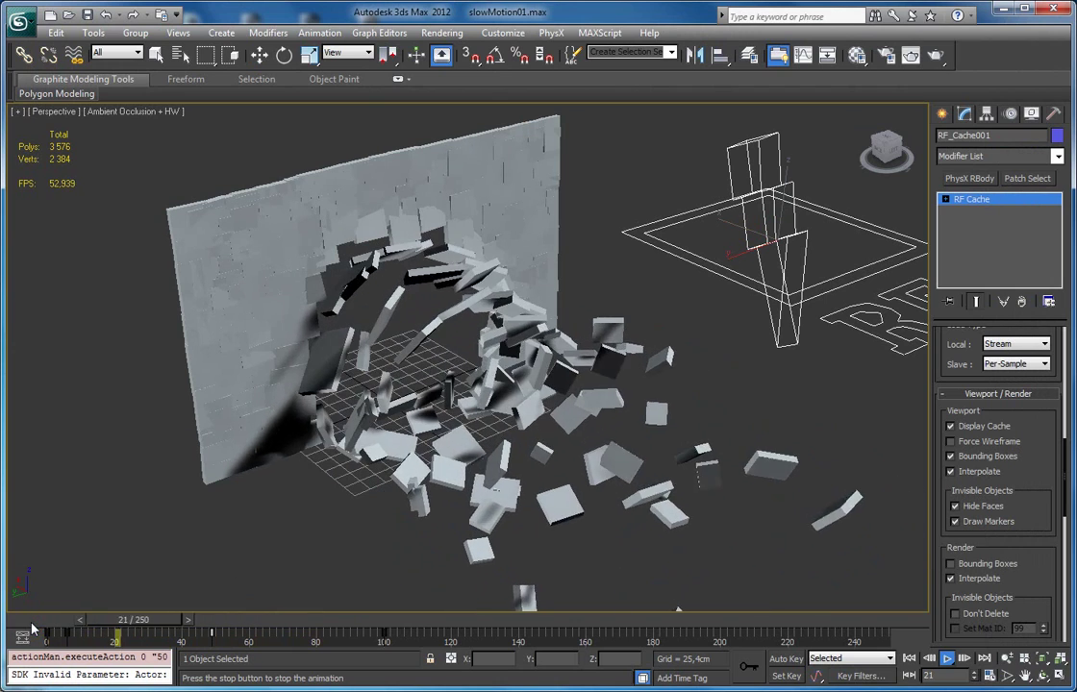
Turn off Bounding Boxes in the cache's viewport display and replay the detailed fragments from the start.
key("slash")
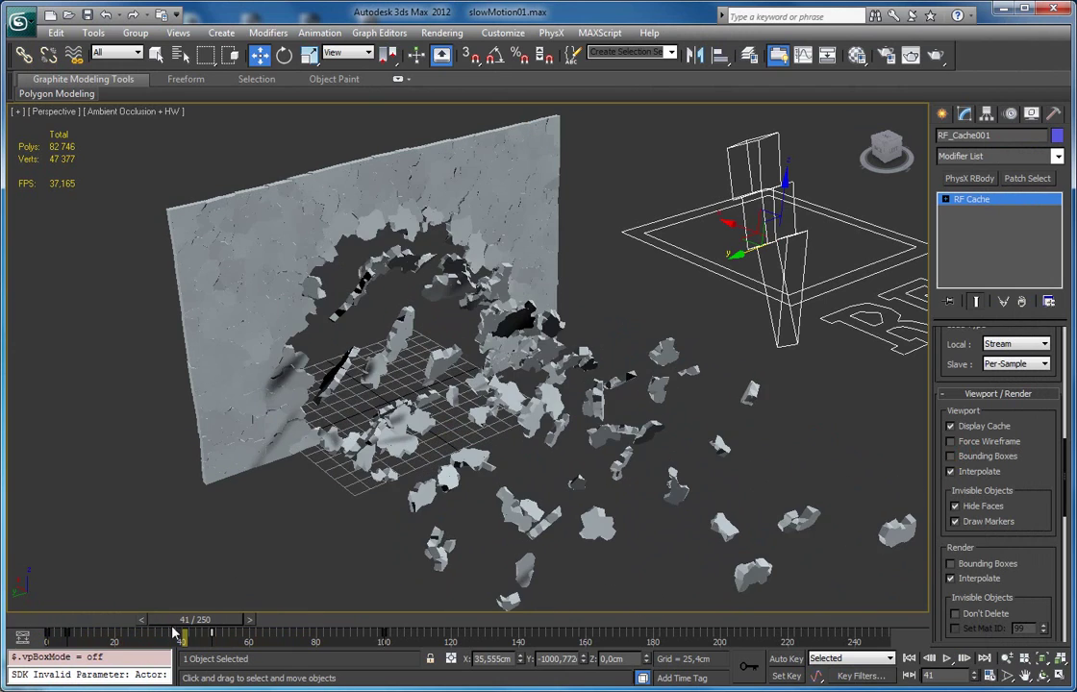
left_click(28, 626)
key("slash")
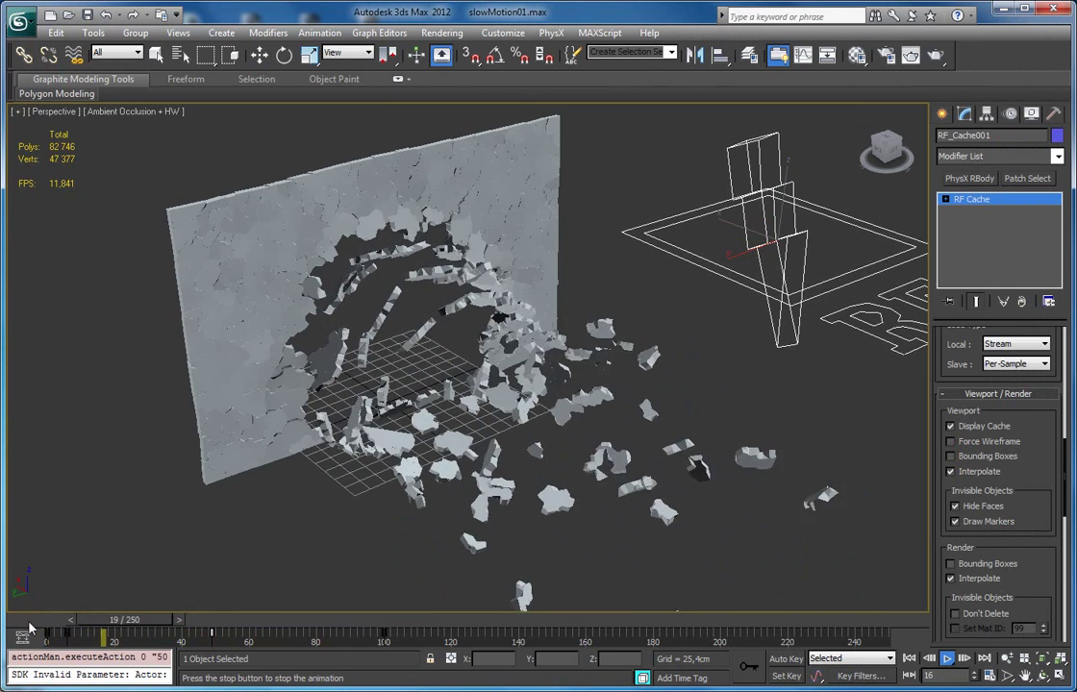
left_click(30, 623)
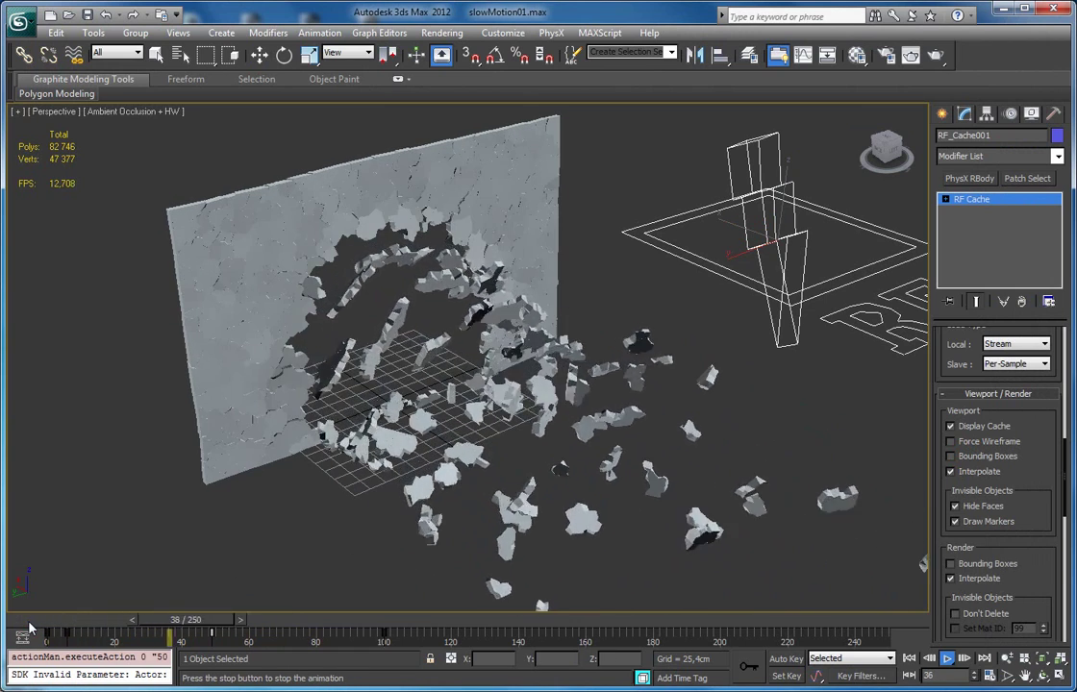
Stop the detailed playback, scrub through the explosion and turn on Bounding Boxes in the cache's viewport display.
left_click(29, 623)
key("slash")
left_click(25, 629)
left_click_drag(24, 632, 288, 620)
left_click(981, 458)
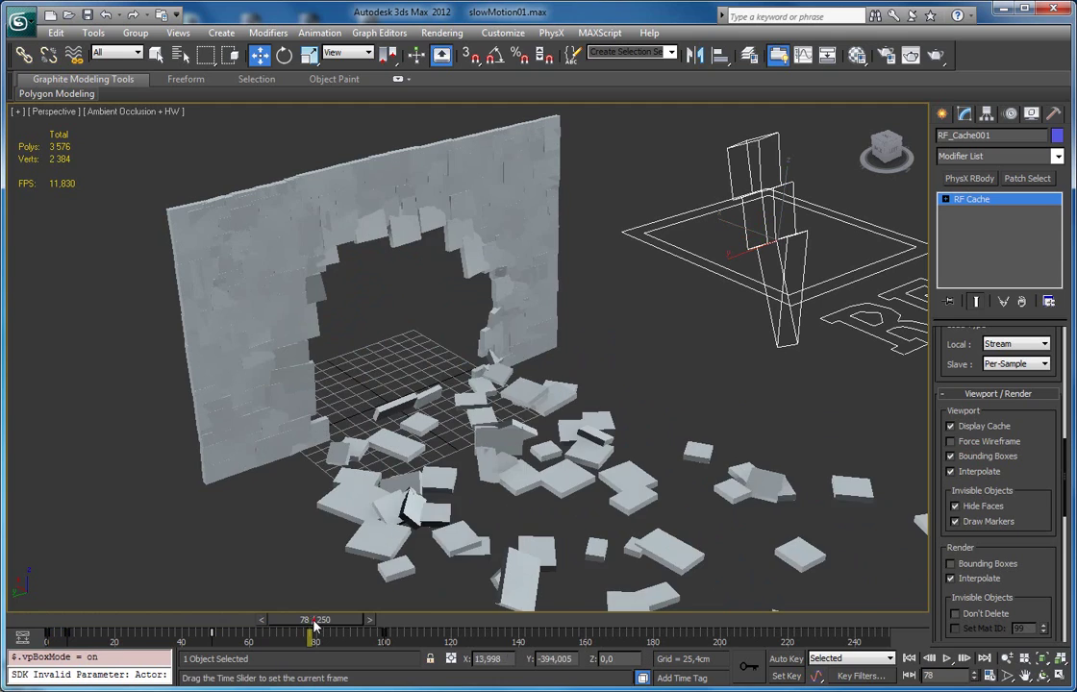
Replay the bounding-box explosion from the start and stop it at frame 58.
key("Home")
key("/")
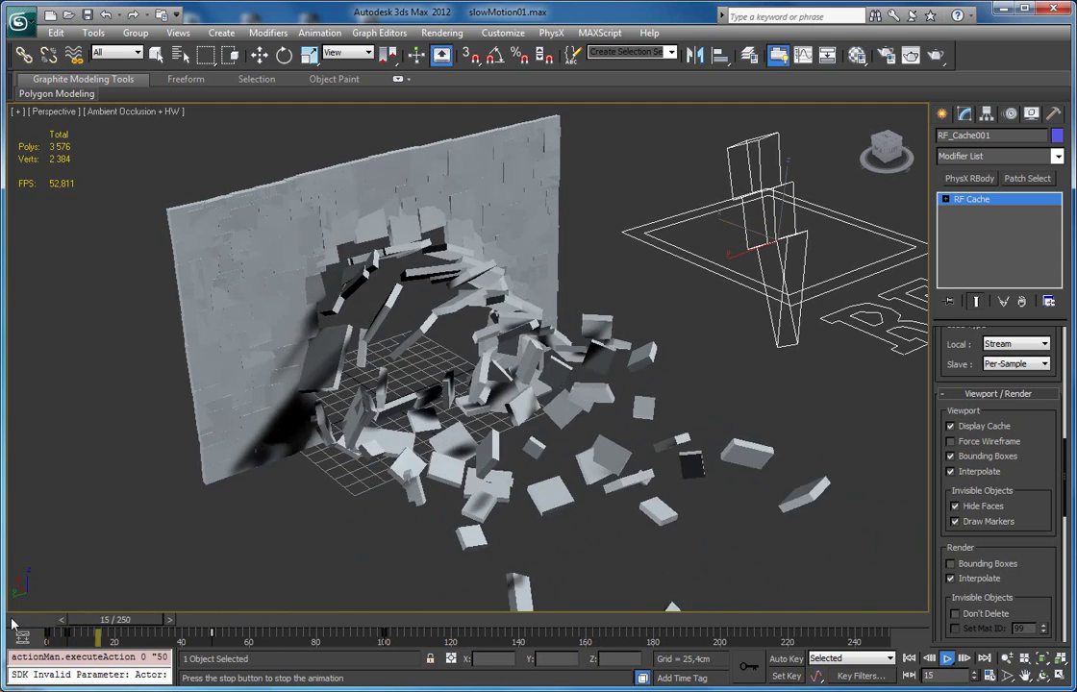
key("/")
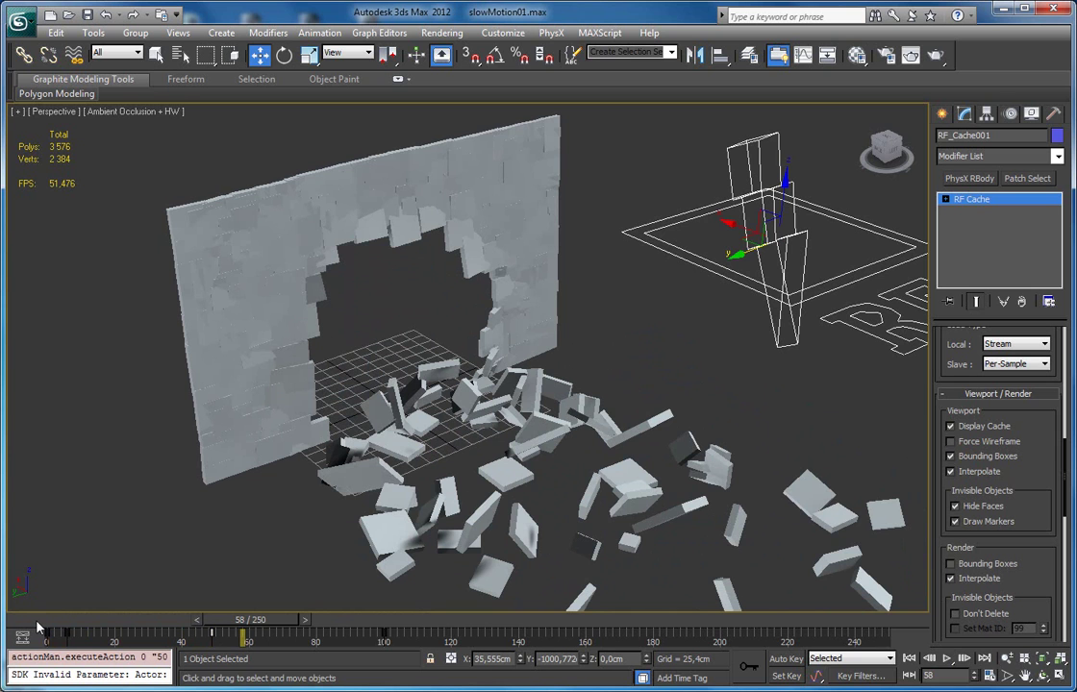
Return the timeline to frame 0 and bring up the RayFire object types for creating a new object.
scroll(366, 502, "down", 5)
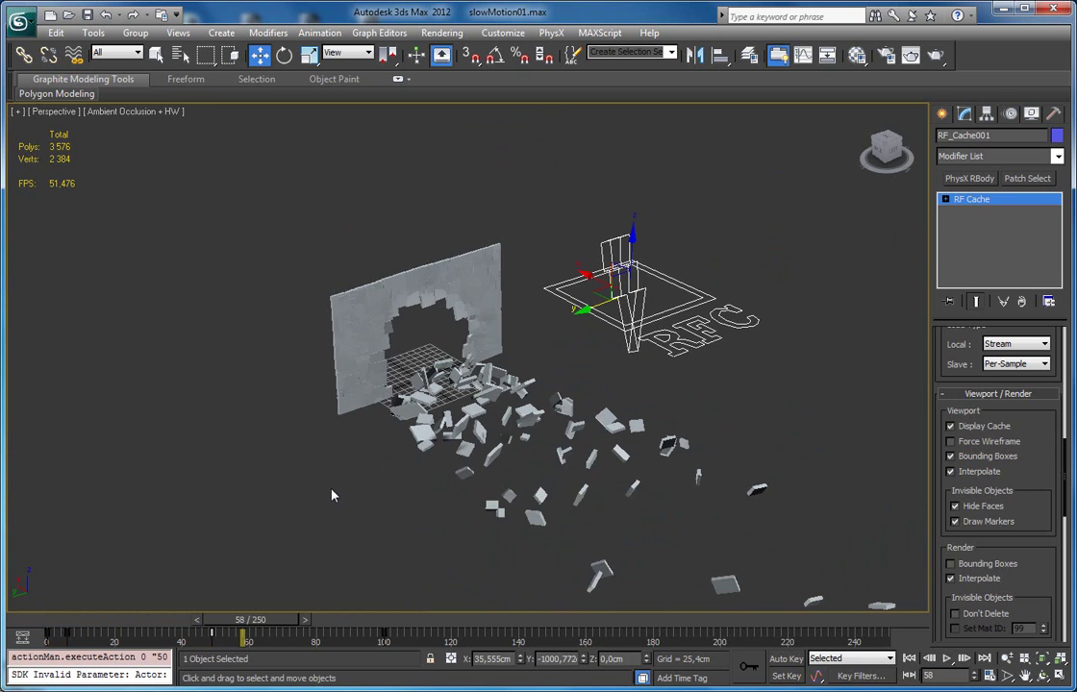
middle_click_drag(641, 376, 608, 391)
left_click_drag(249, 620, 37, 619)
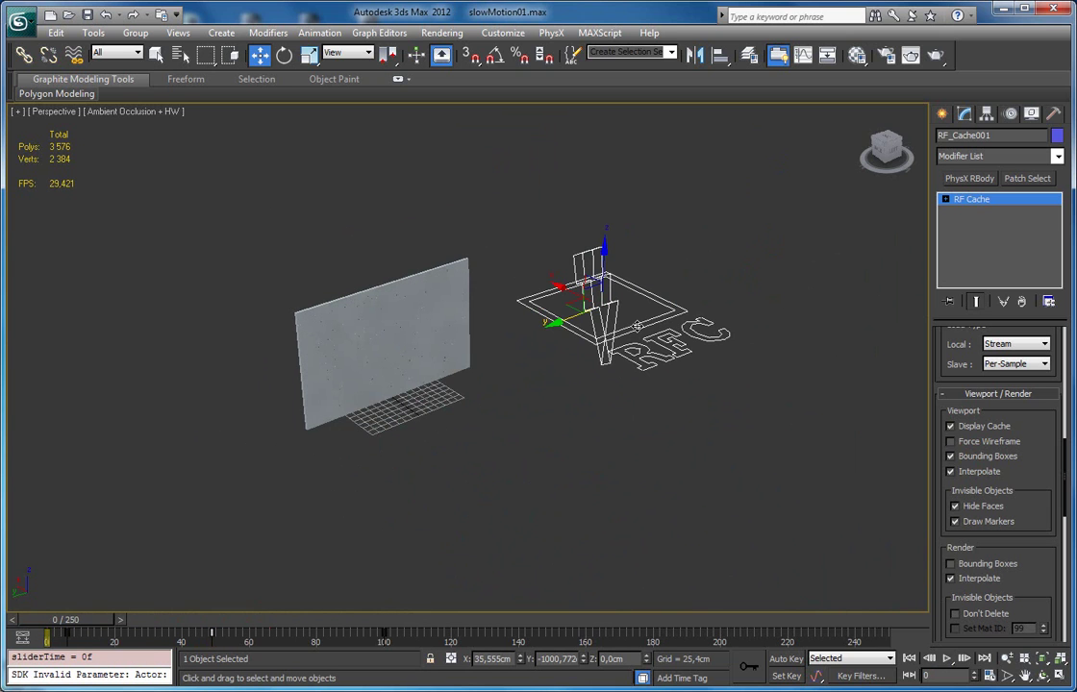
middle_click_drag(772, 286, 651, 333)
left_click(942, 114)
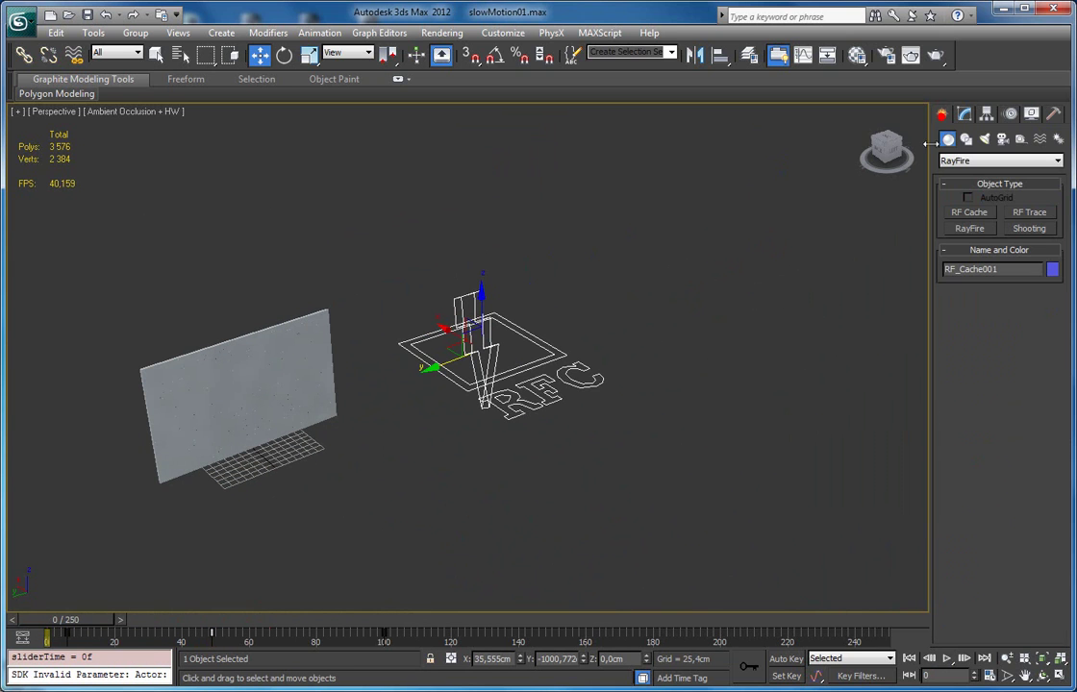
middle_click_drag(385, 346, 472, 363)
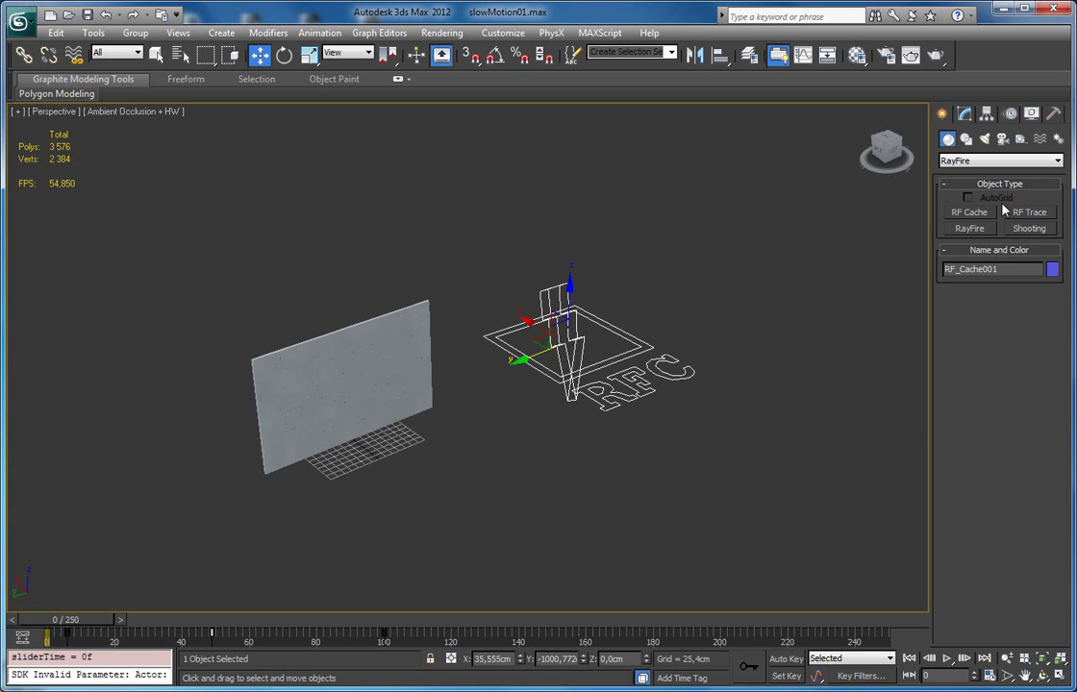